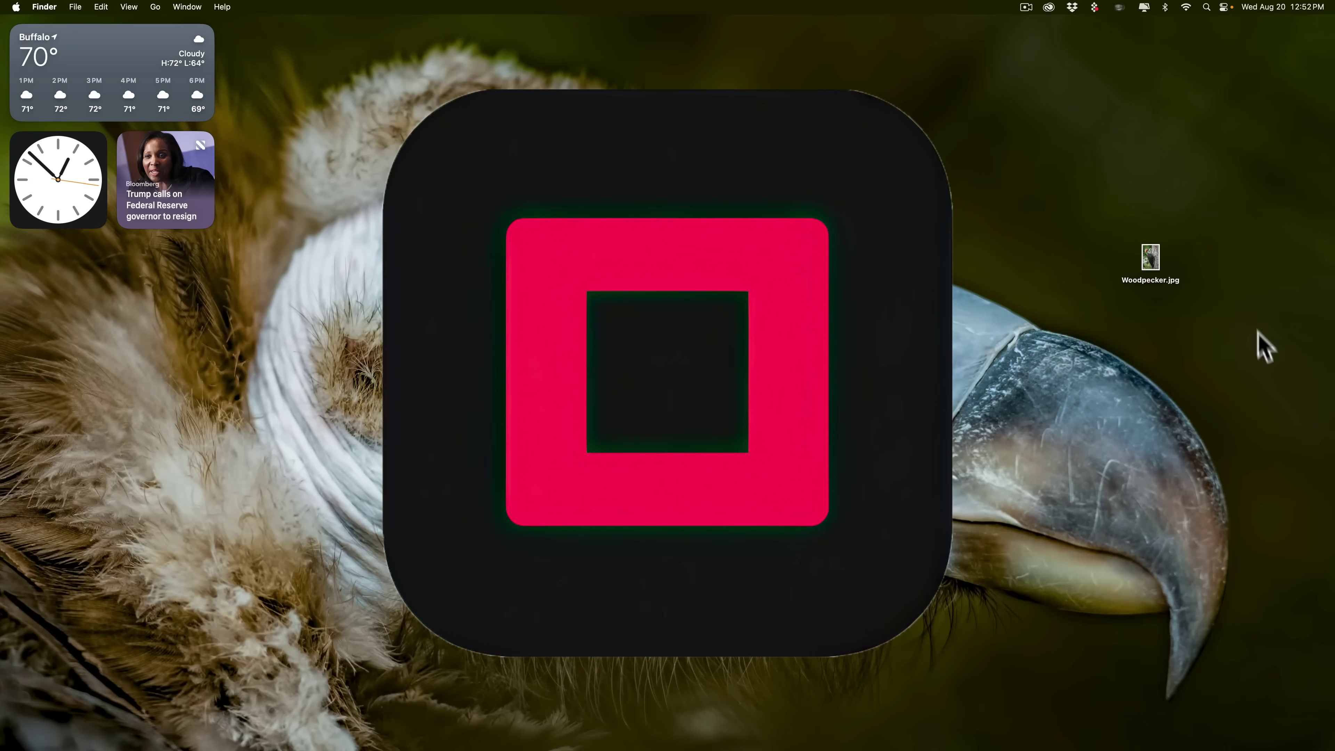
# Step: Select Woodpecker.jpg on the Finder desktop
pyautogui.click(1155, 262)
# Step: Open Woodpecker.jpg in Preview and centre its window on the screen
pyautogui.doubleClick(1153, 263)
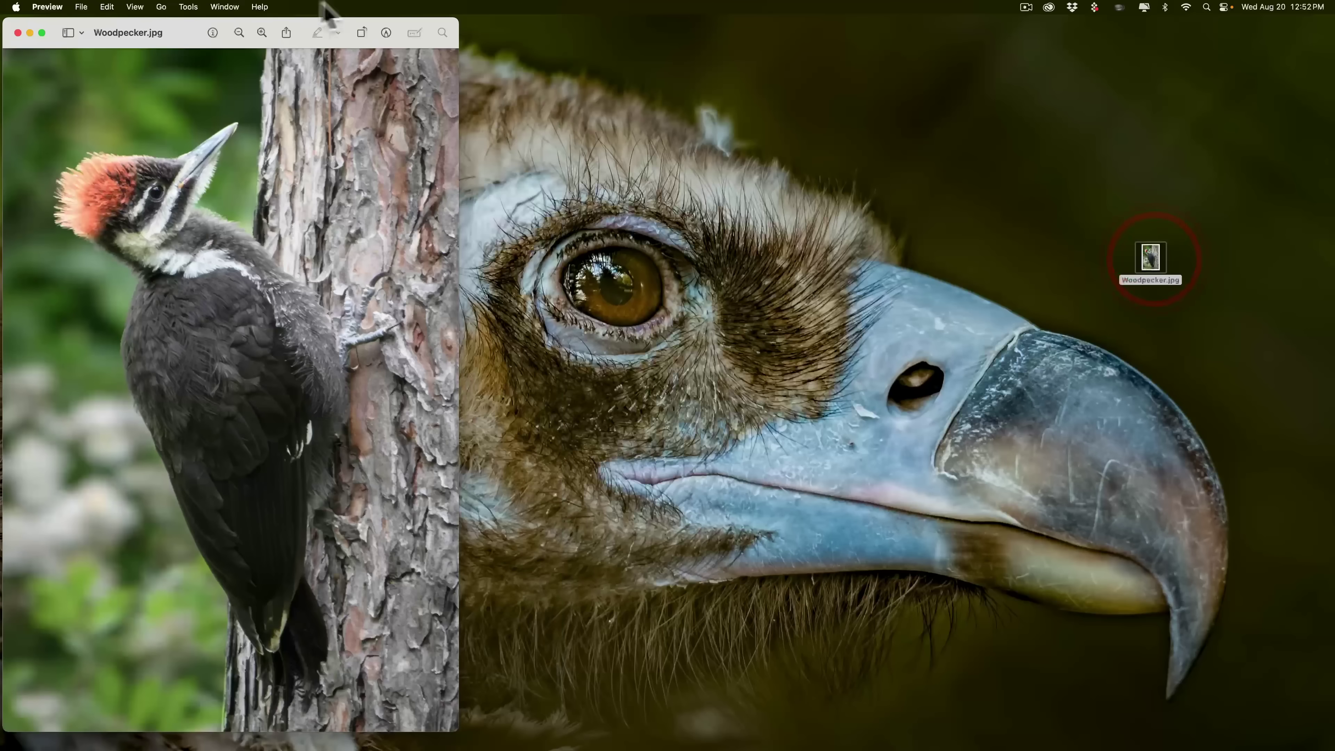
pyautogui.moveTo(194, 43); pyautogui.dragTo(587, 50)
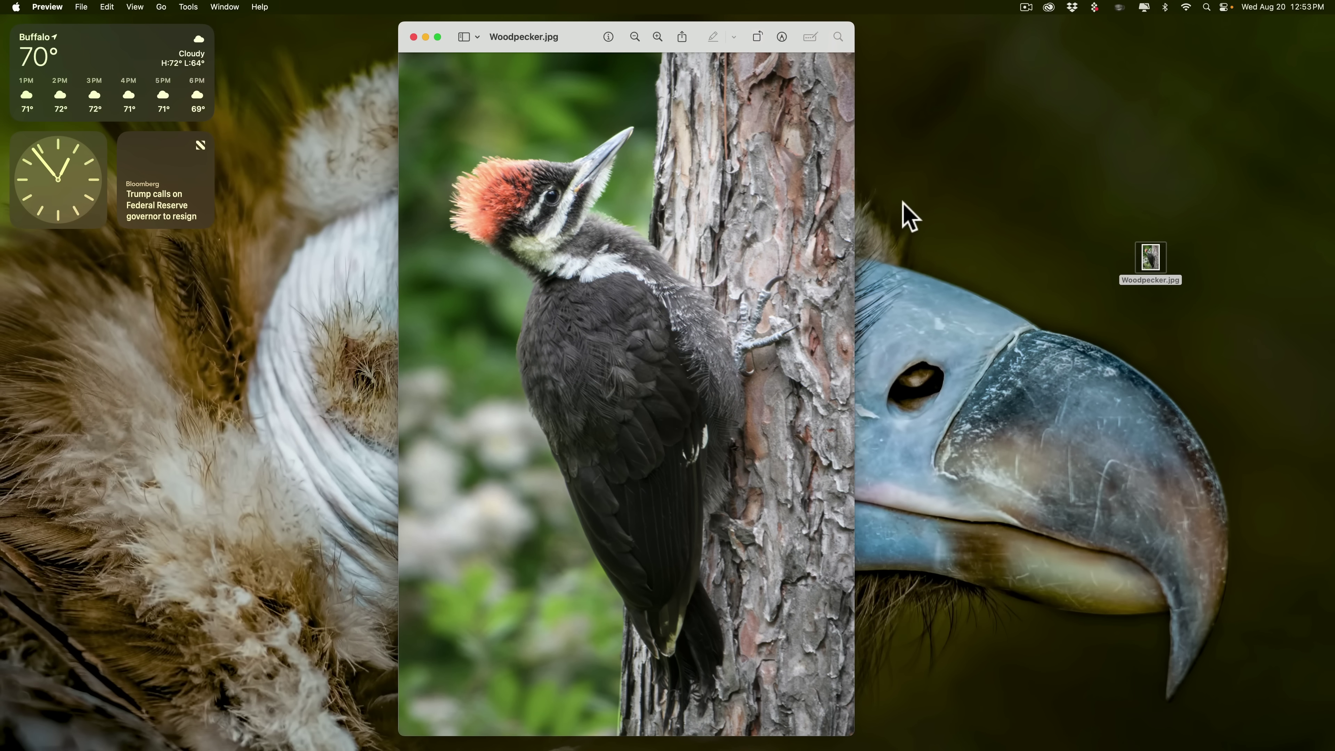
# Step: Close Preview, load Woodpecker.jpg into ON1 Resize AI, and resize by Percentage at 400% (3328 × 4988 px)
pyautogui.click(413, 37)
pyautogui.moveTo(1149, 257); pyautogui.dragTo(881, 728)
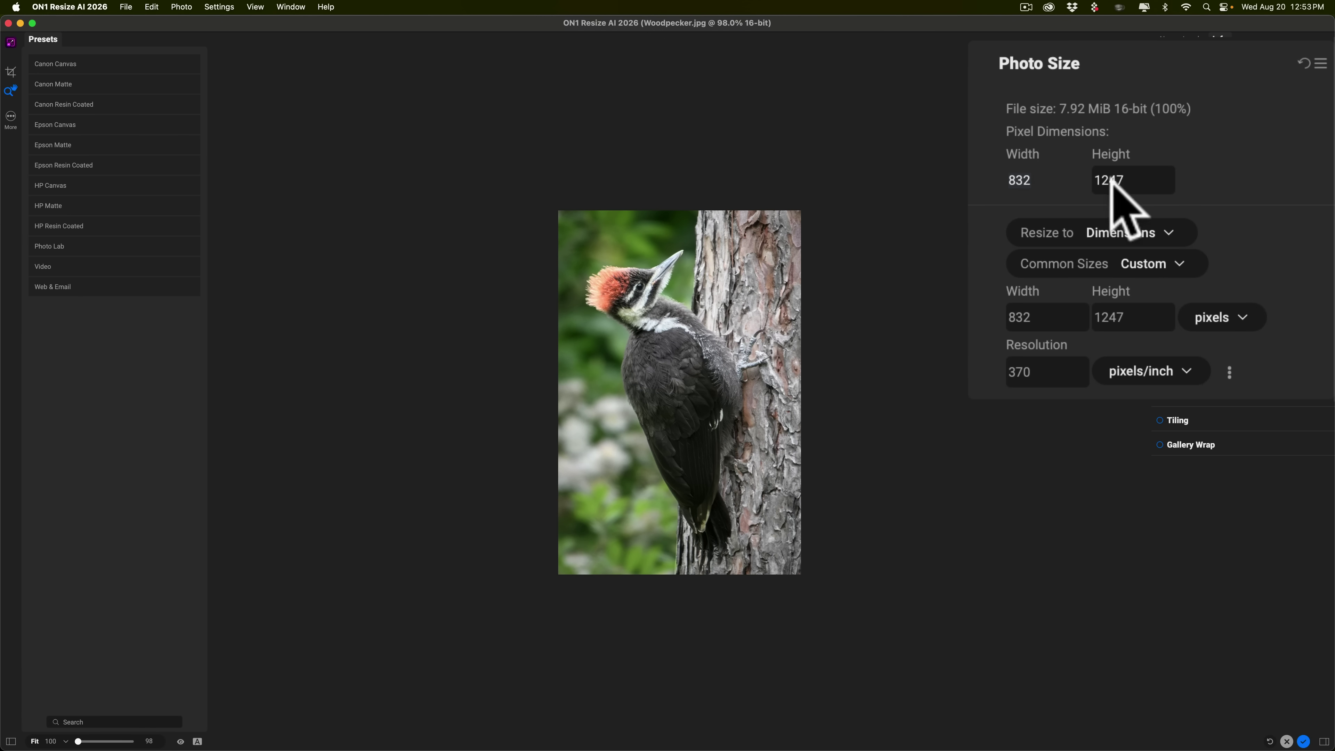
pyautogui.click(1172, 231)
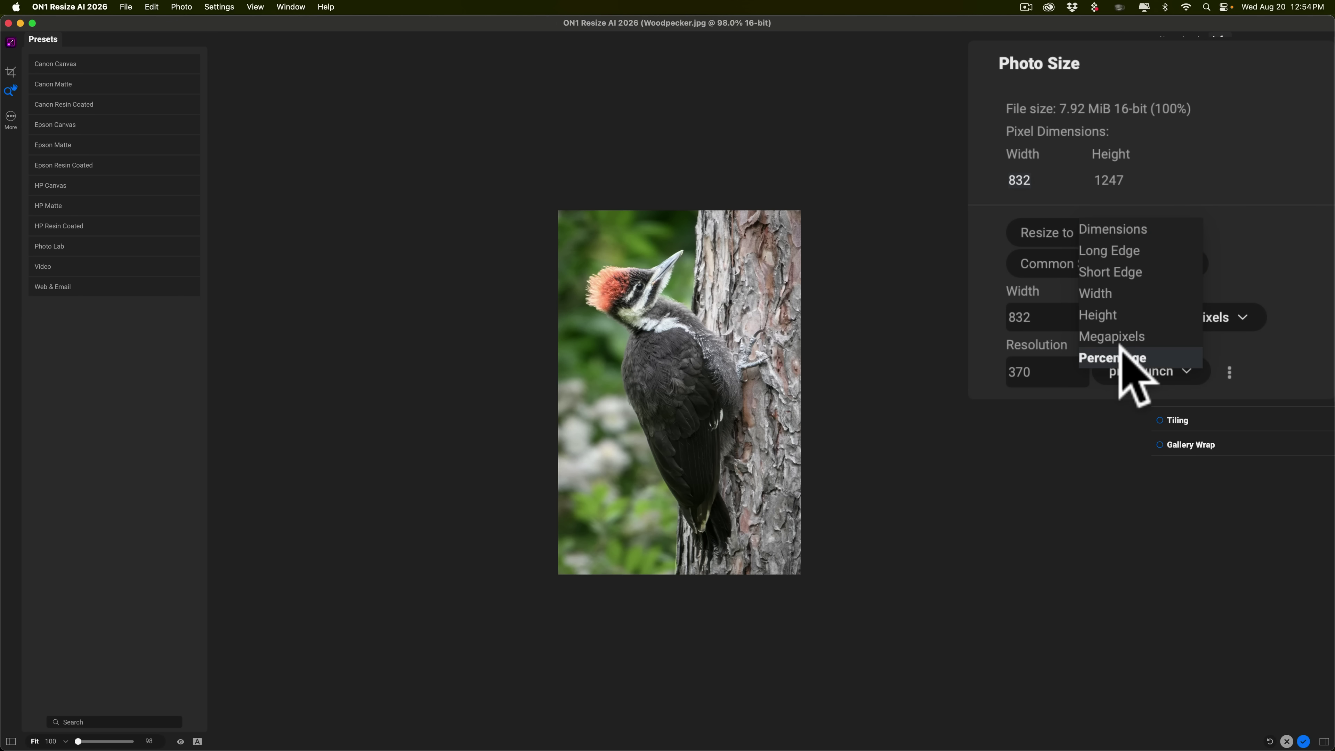
pyautogui.click(1128, 358)
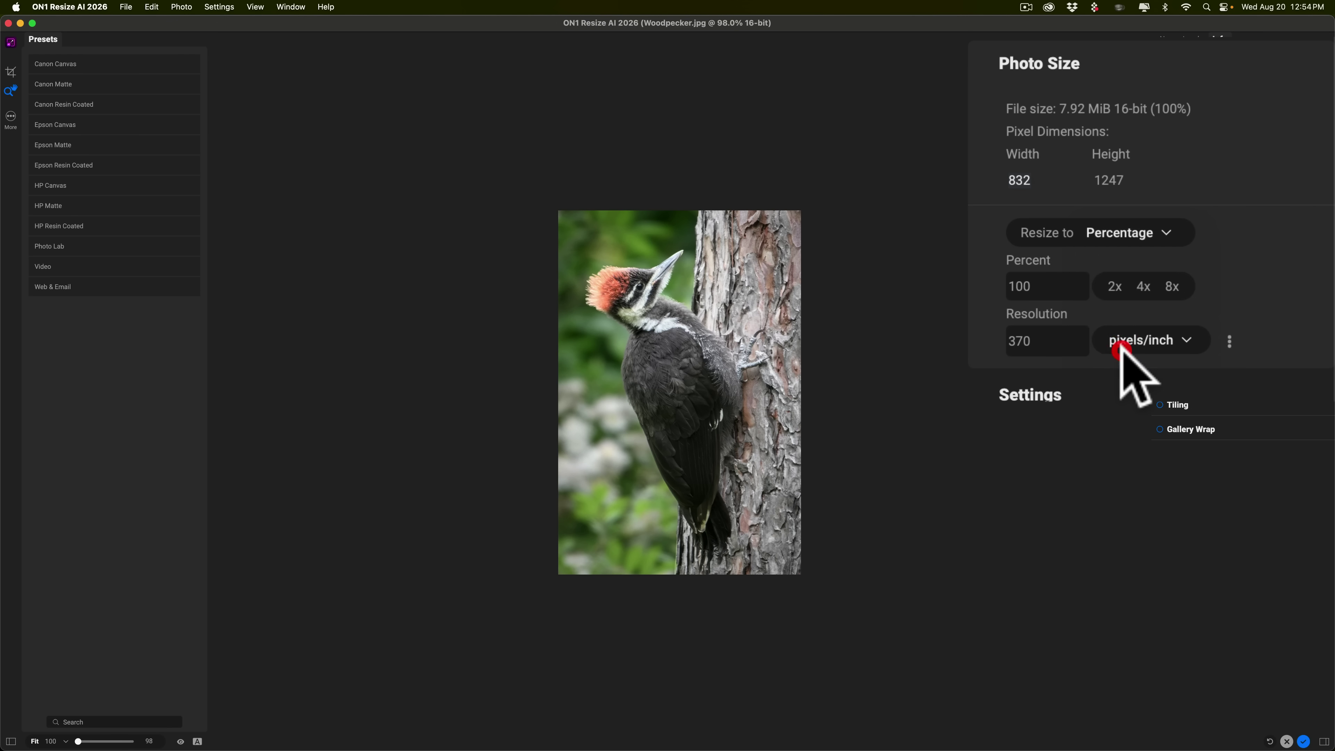
pyautogui.click(1142, 287)
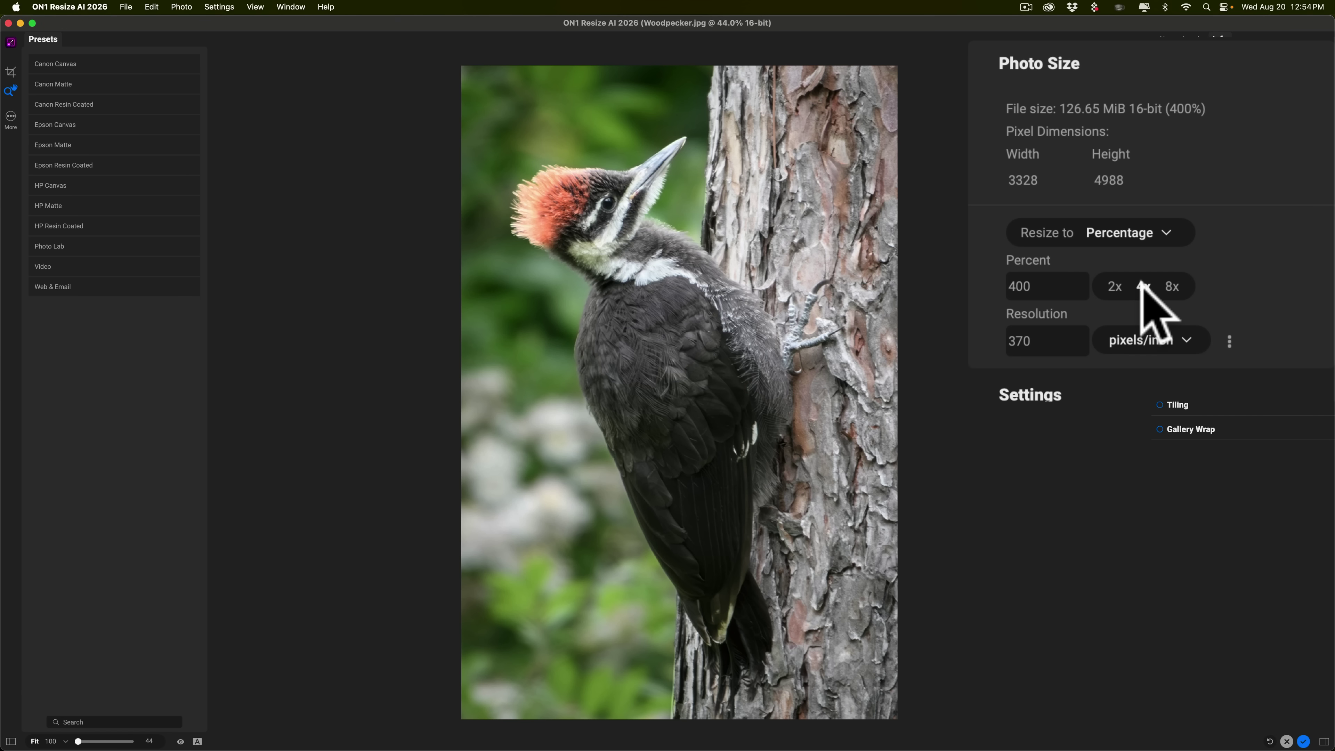
# Step: Choose the Highest Quality upscaling mode and keep the 2026 Highest Quality model
pyautogui.click(1064, 409)
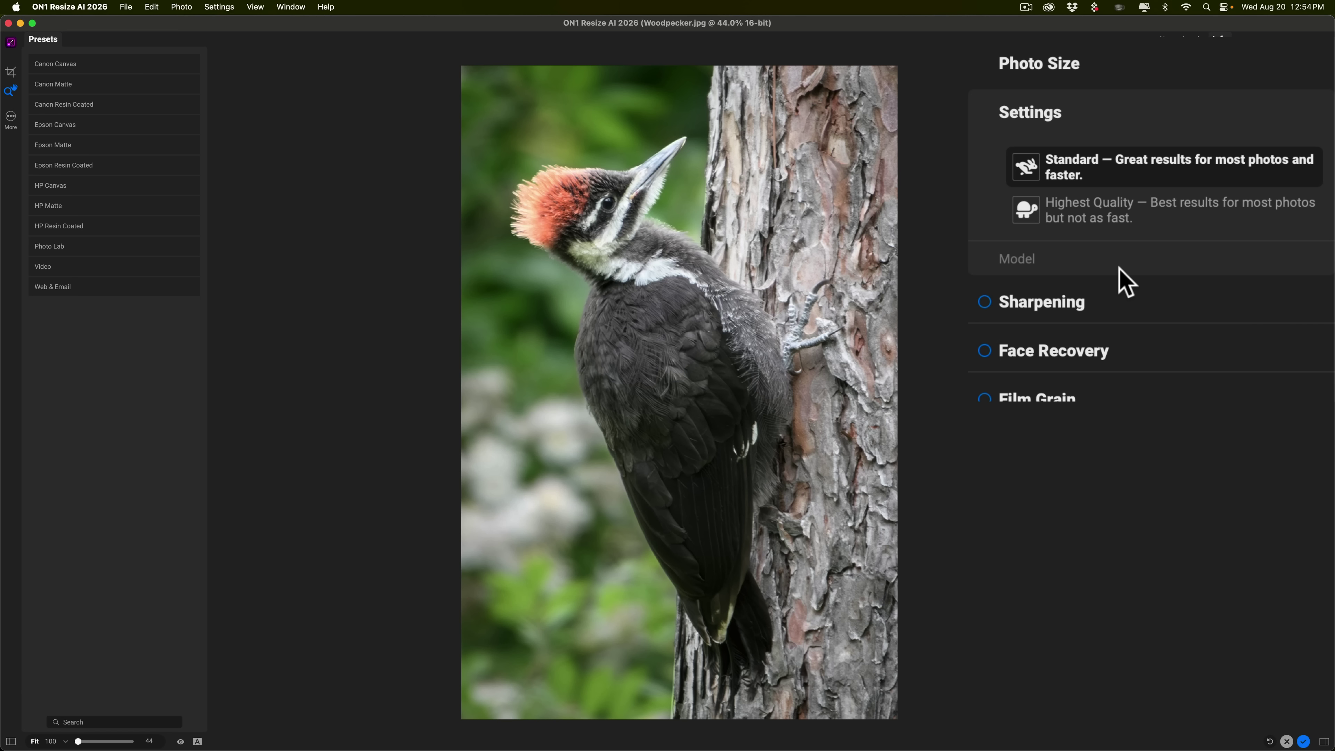
pyautogui.click(1100, 206)
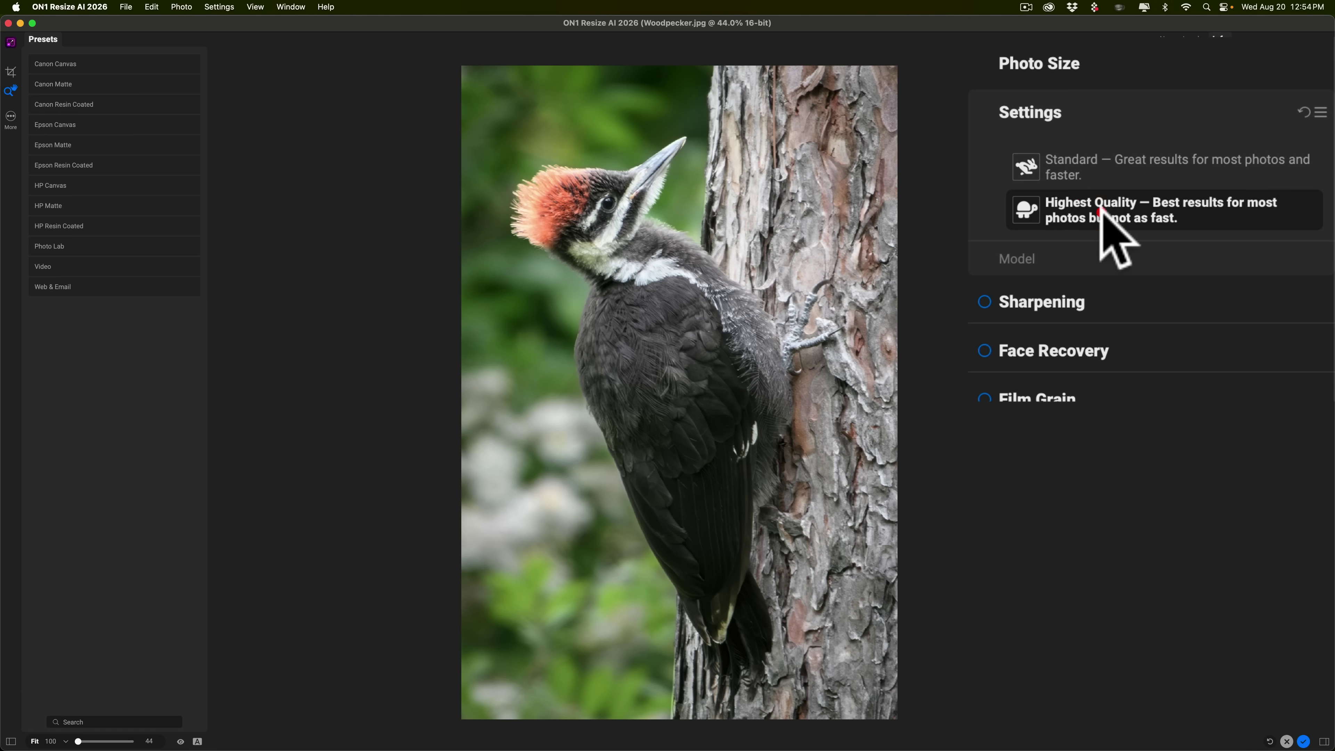
pyautogui.click(1019, 259)
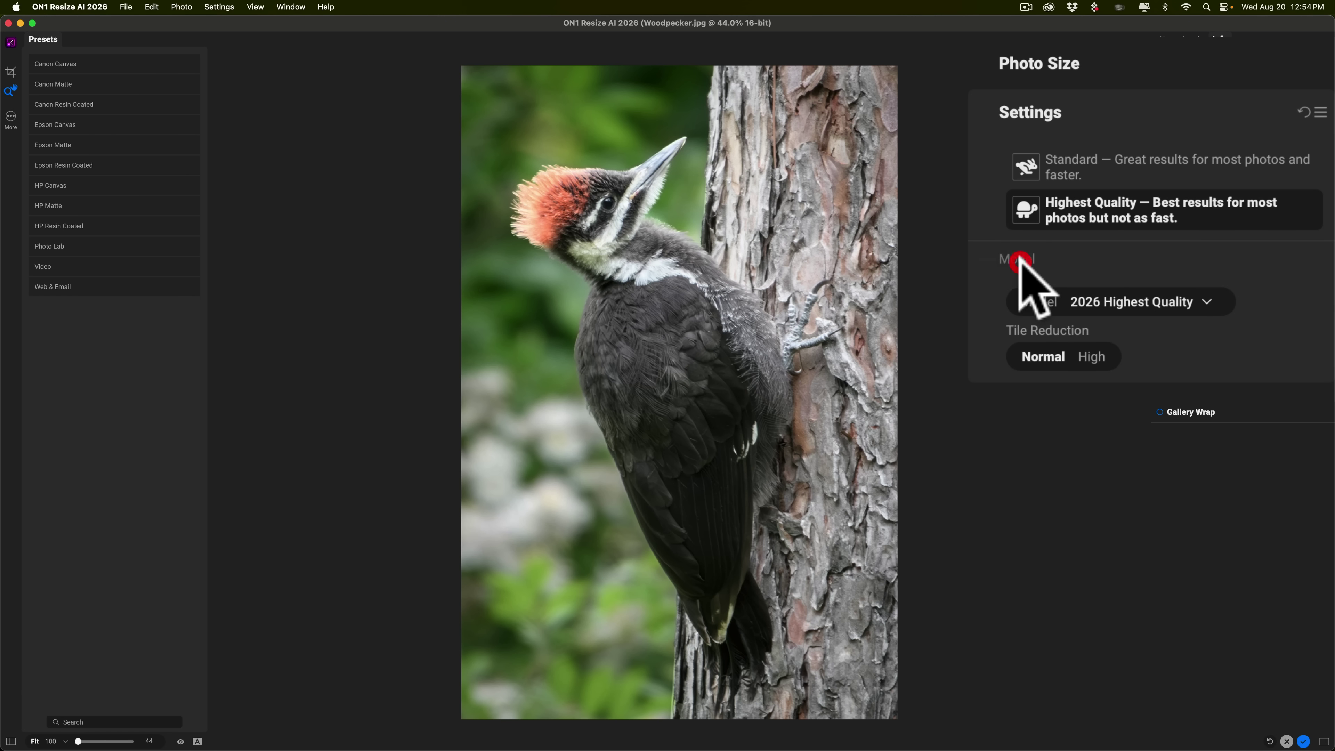
pyautogui.click(1208, 305)
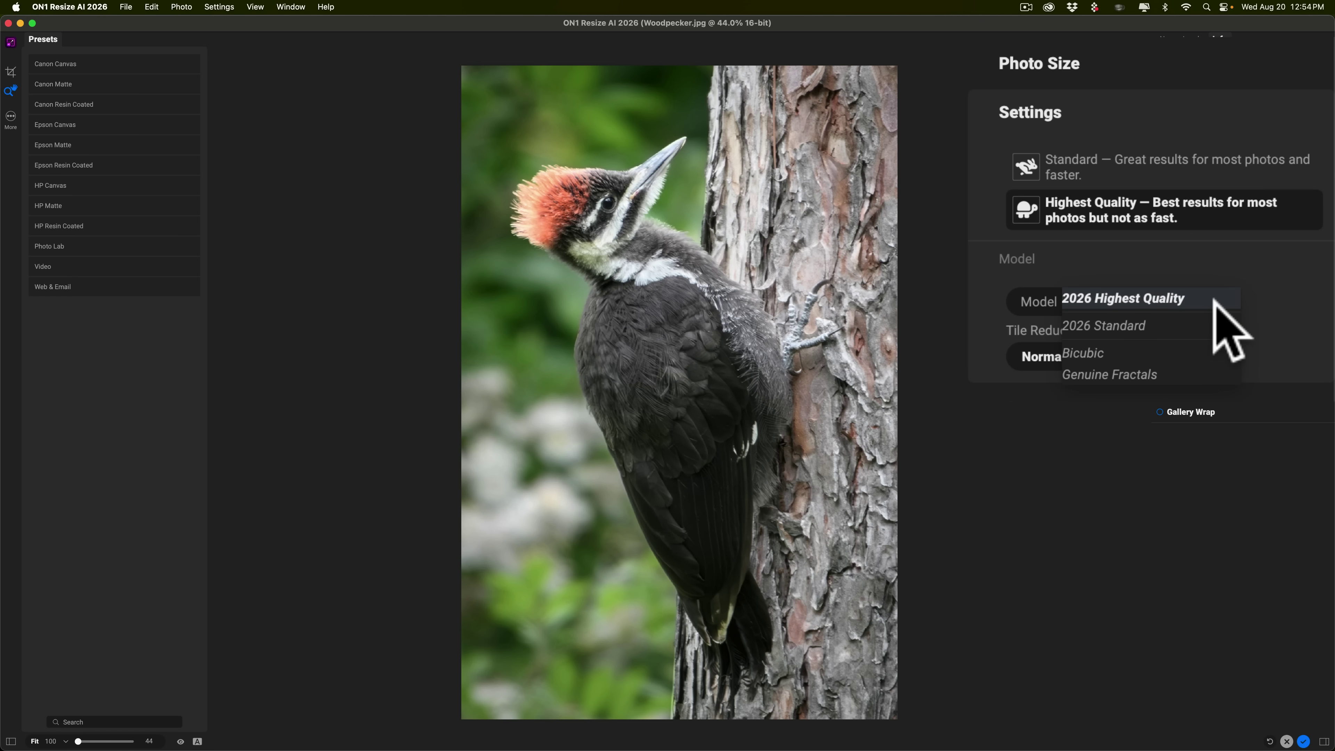
pyautogui.click(1214, 301)
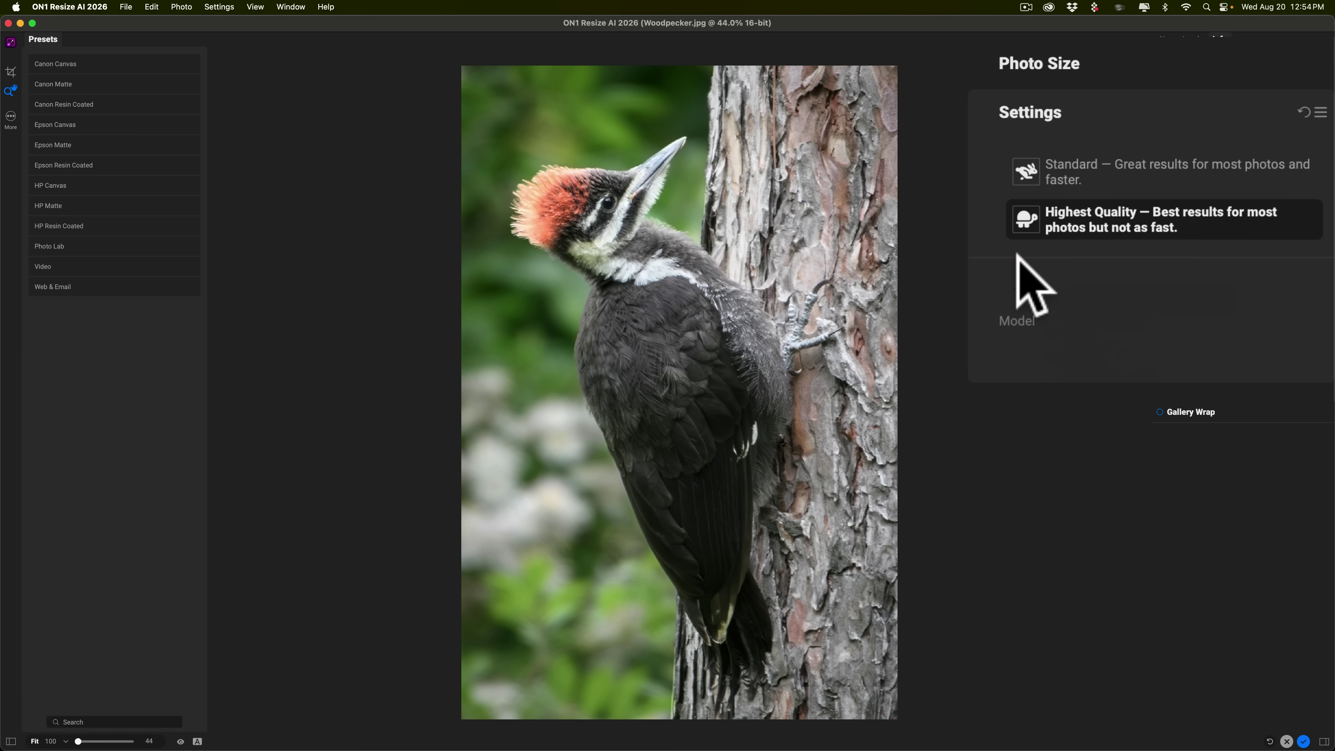
pyautogui.click(1052, 226)
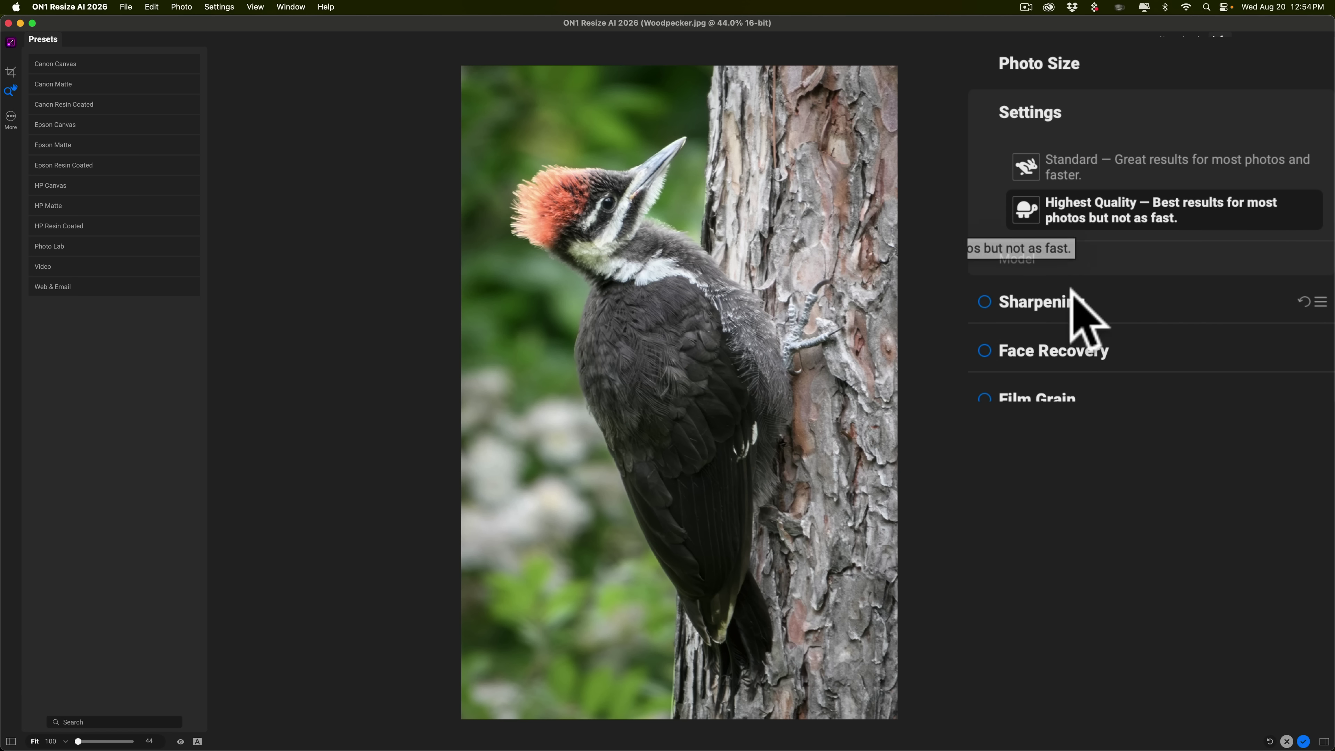
# Step: Enable sharpening with the Print style: Progressive, Amount 50, Detail 70, Threshold 0
pyautogui.click(1043, 304)
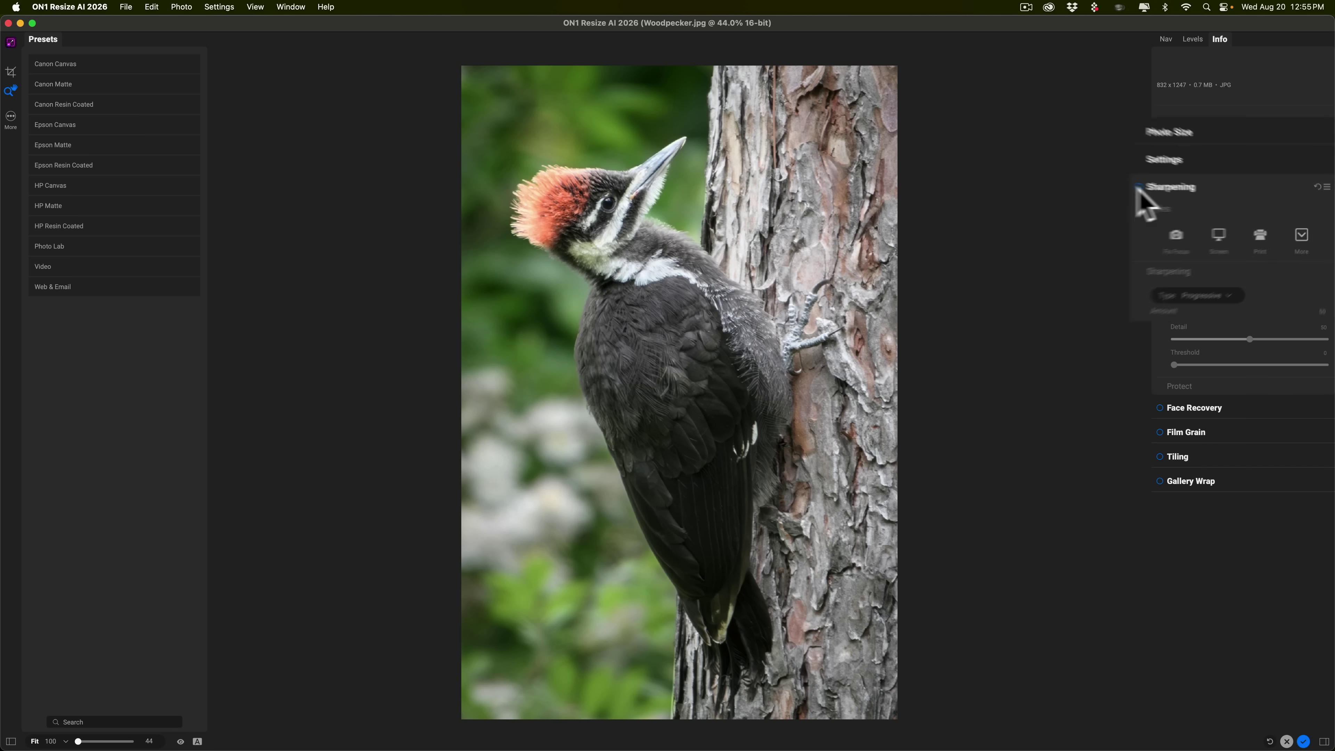
pyautogui.click(1010, 108)
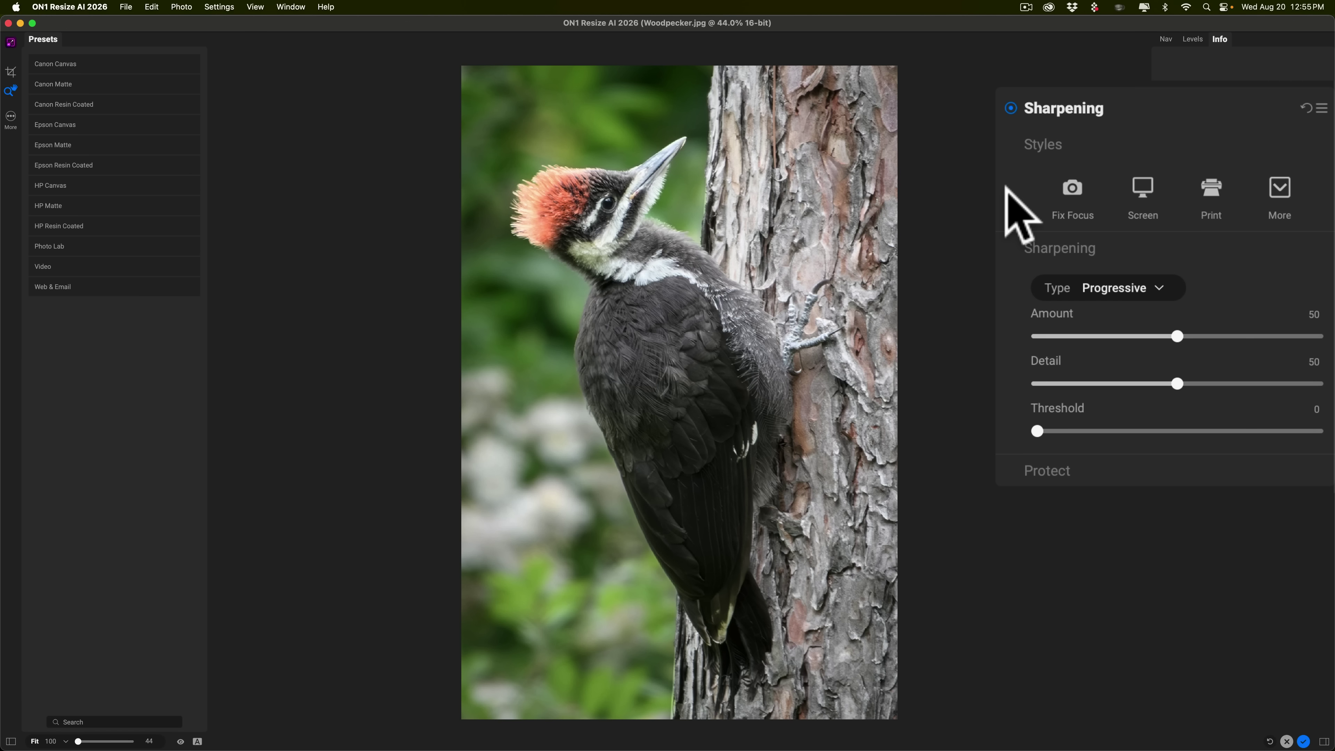
pyautogui.click(1208, 186)
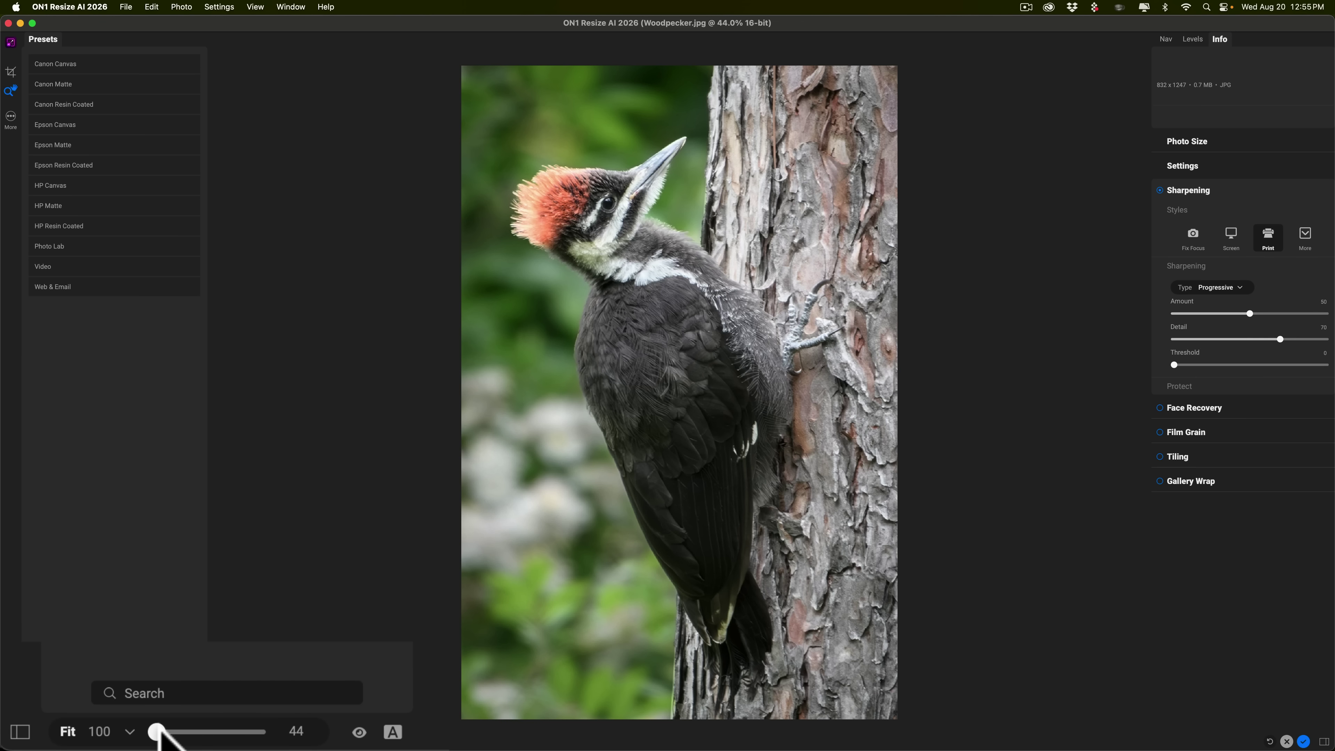
# Step: Zoom the preview to 150% and scroll up to the woodpecker's head
pyautogui.moveTo(156, 731); pyautogui.dragTo(185, 731)
pyautogui.scroll(10, 559, 243)
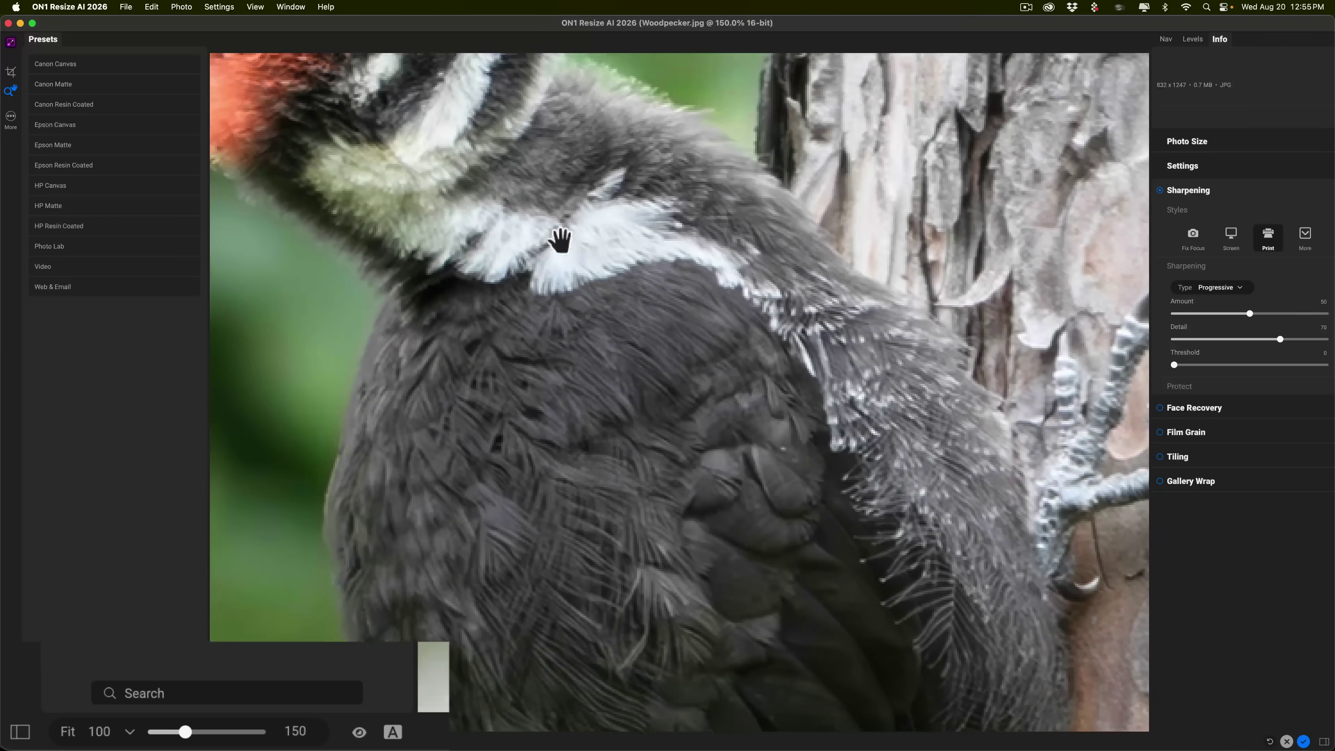
pyautogui.scroll(6, 559, 243)
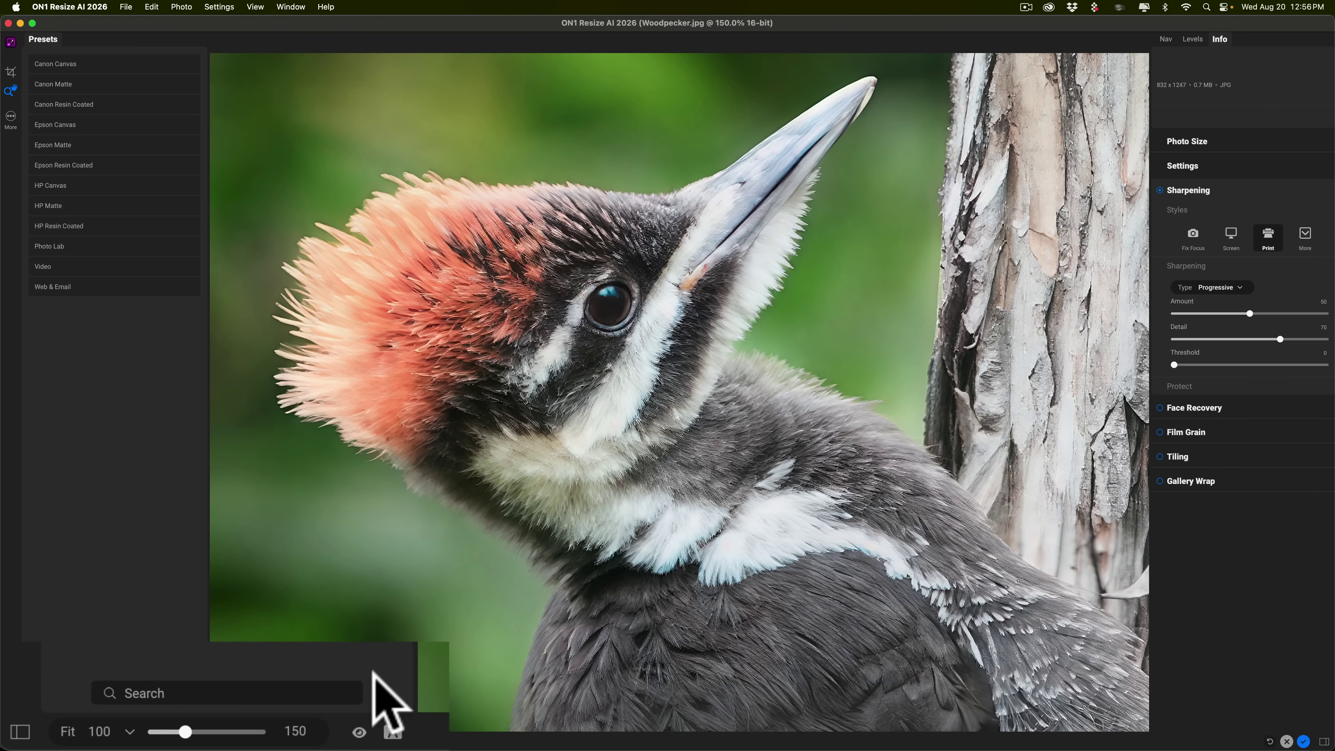
# Step: Toggle the original preview off and on, then split before/after with the divider across the head
pyautogui.click(357, 730)
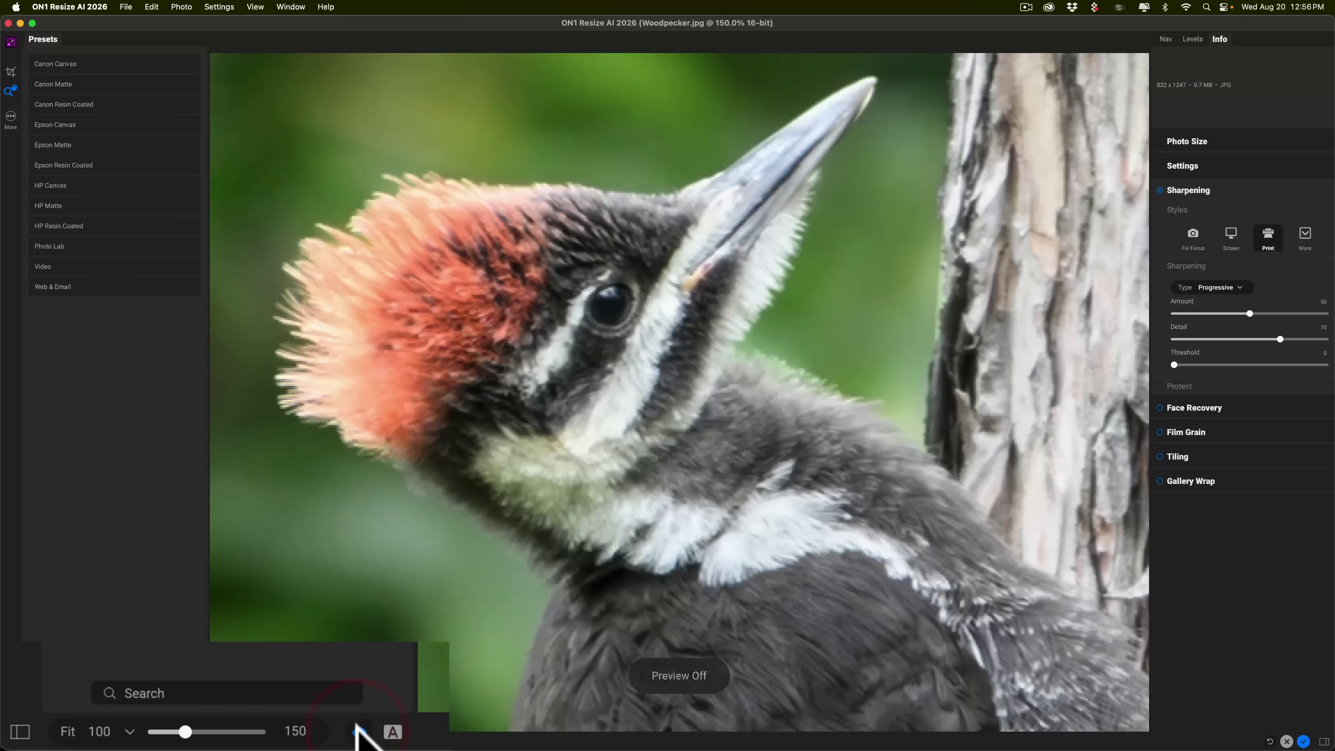
pyautogui.click(357, 730)
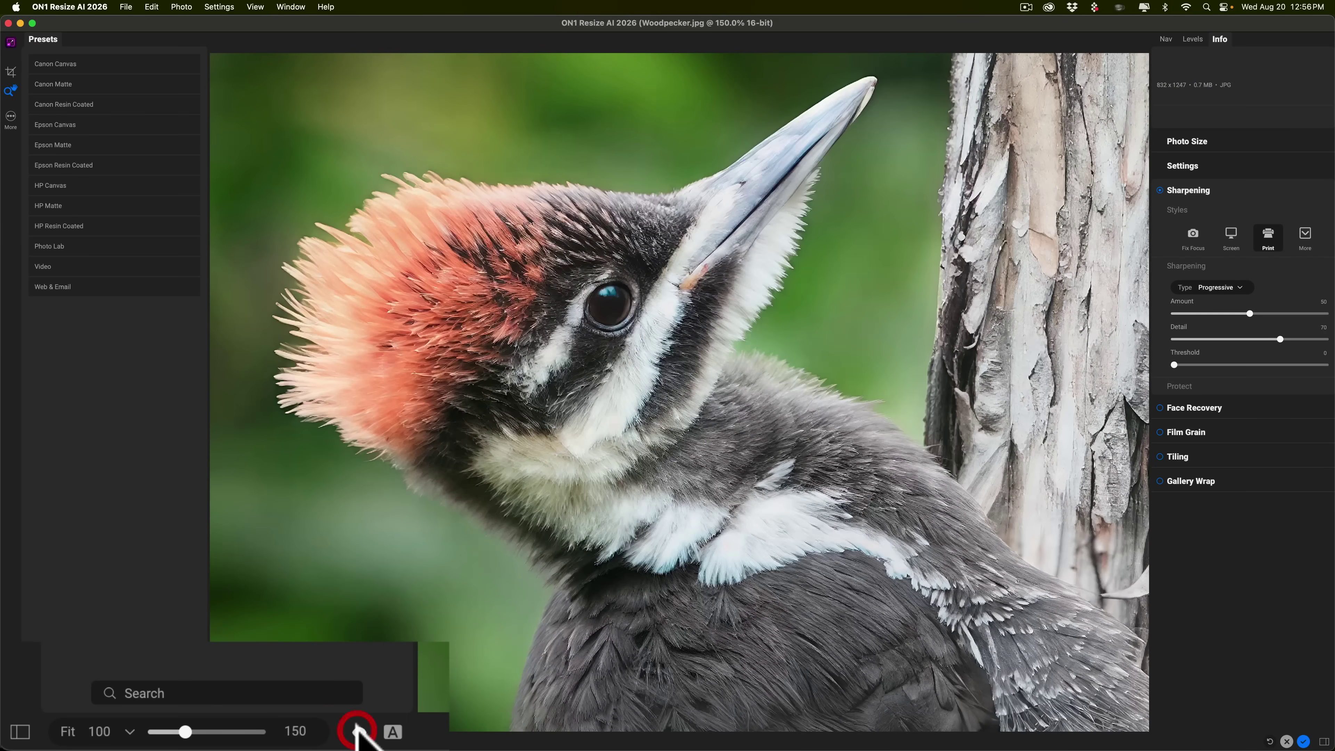
pyautogui.click(393, 731)
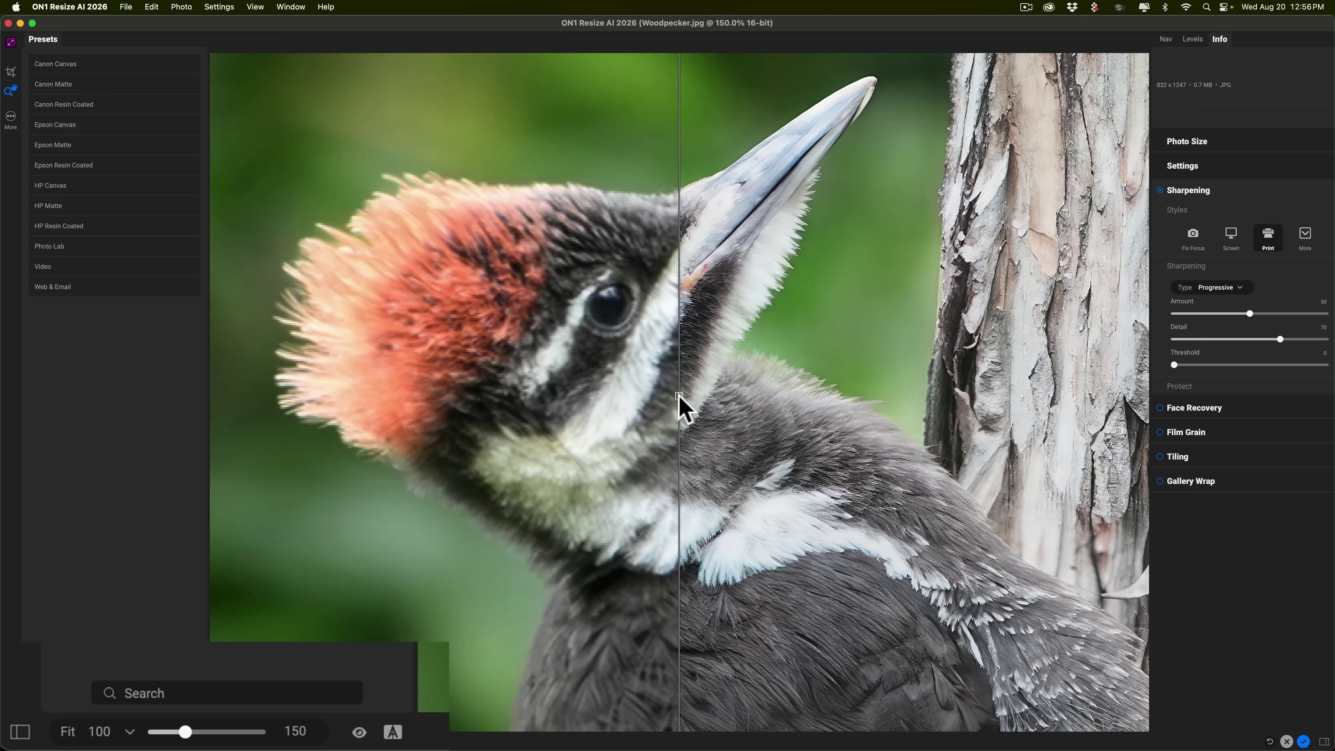
pyautogui.moveTo(679, 403); pyautogui.dragTo(298, 349)
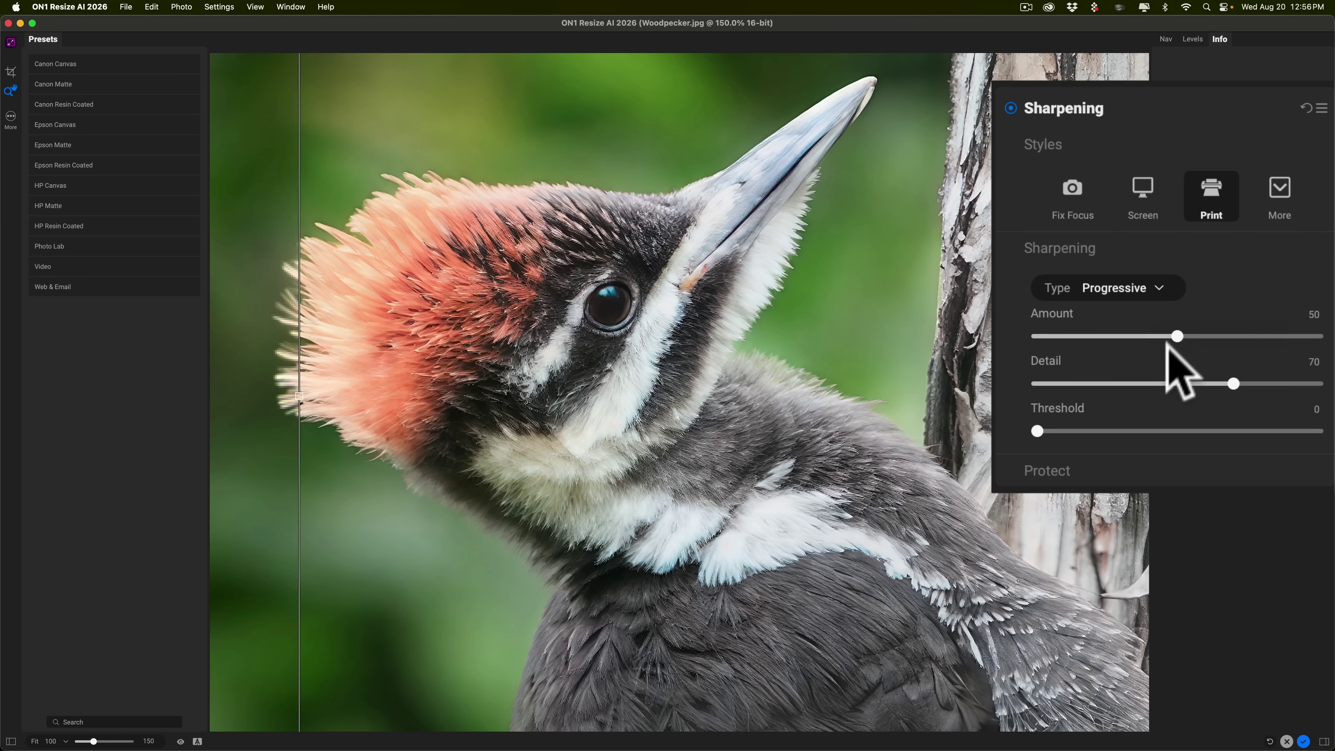
# Step: Lower sharpening Amount to 30 and set Detail to 30, zoomed out to 137%
pyautogui.moveTo(1177, 336); pyautogui.dragTo(1120, 327)
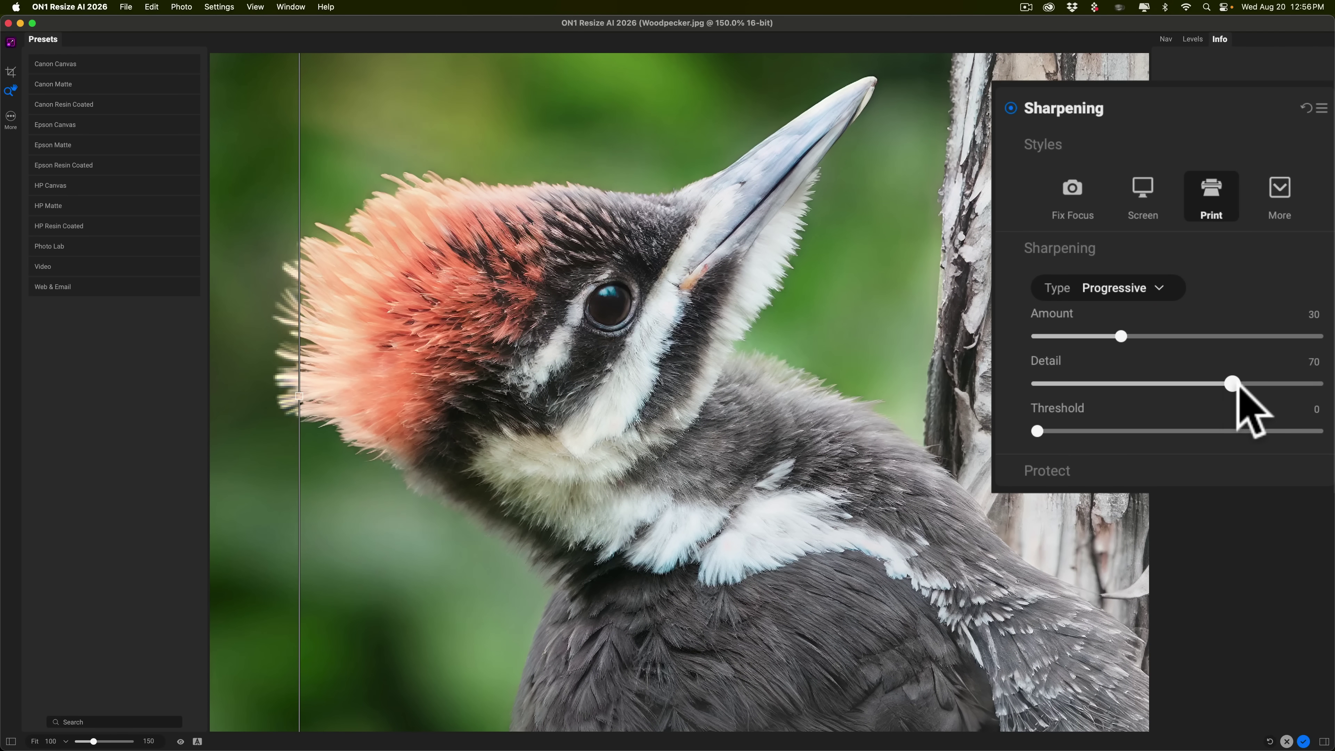
pyautogui.doubleClick(1233, 383)
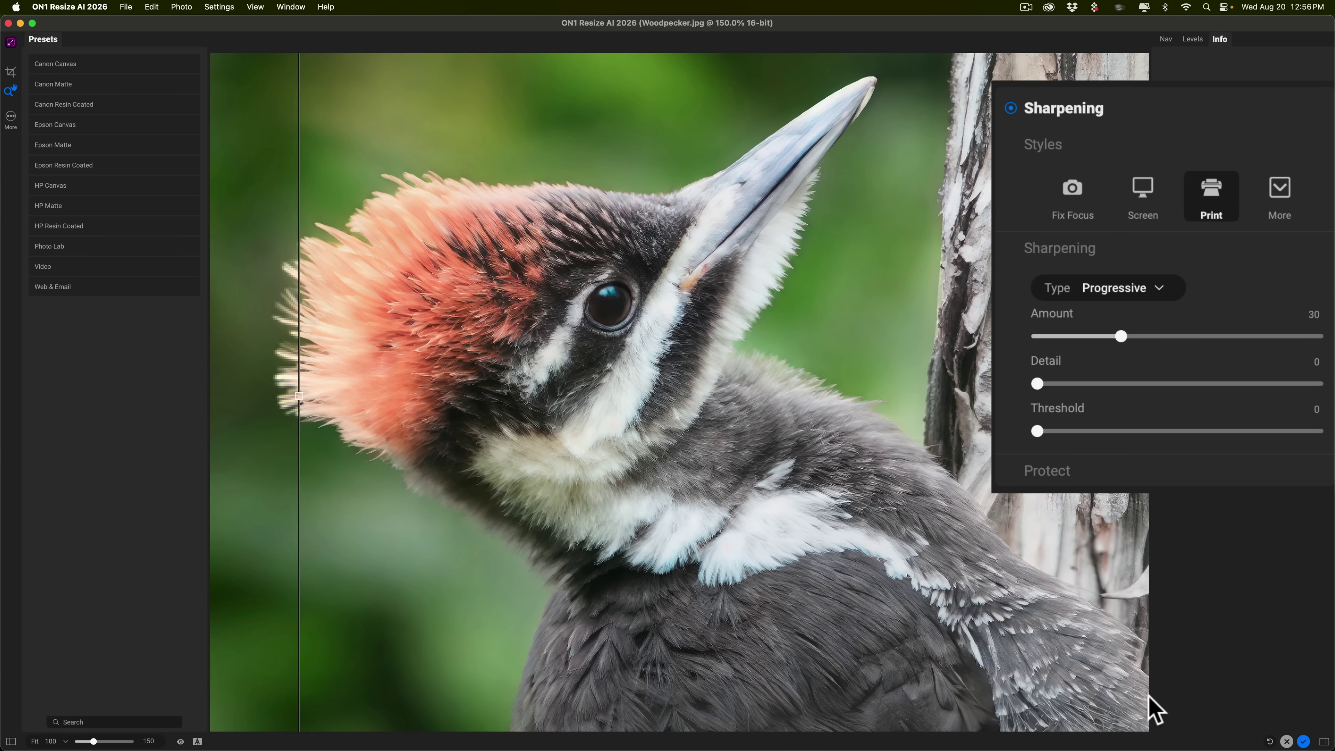
pyautogui.moveTo(1038, 384); pyautogui.dragTo(1103, 384)
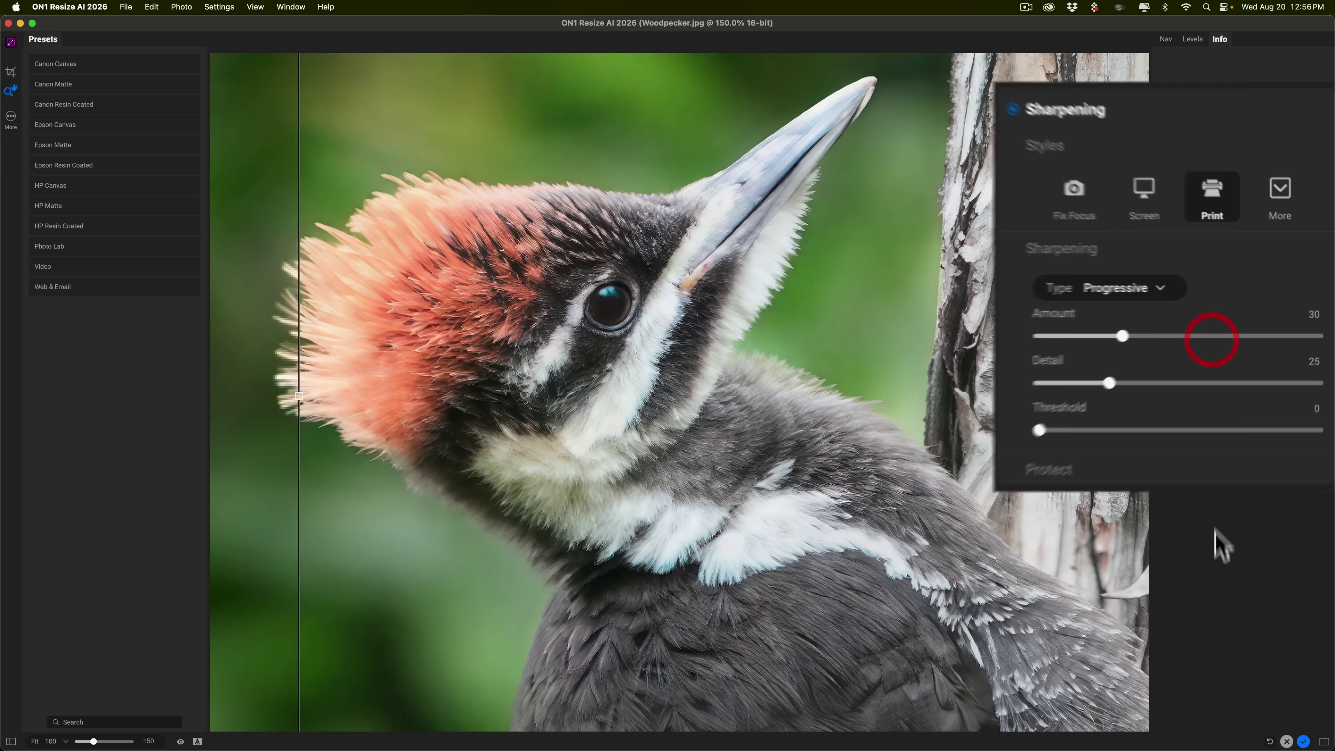
pyautogui.moveTo(1213, 340); pyautogui.dragTo(1148, 339)
pyautogui.moveTo(94, 741); pyautogui.dragTo(92, 741)
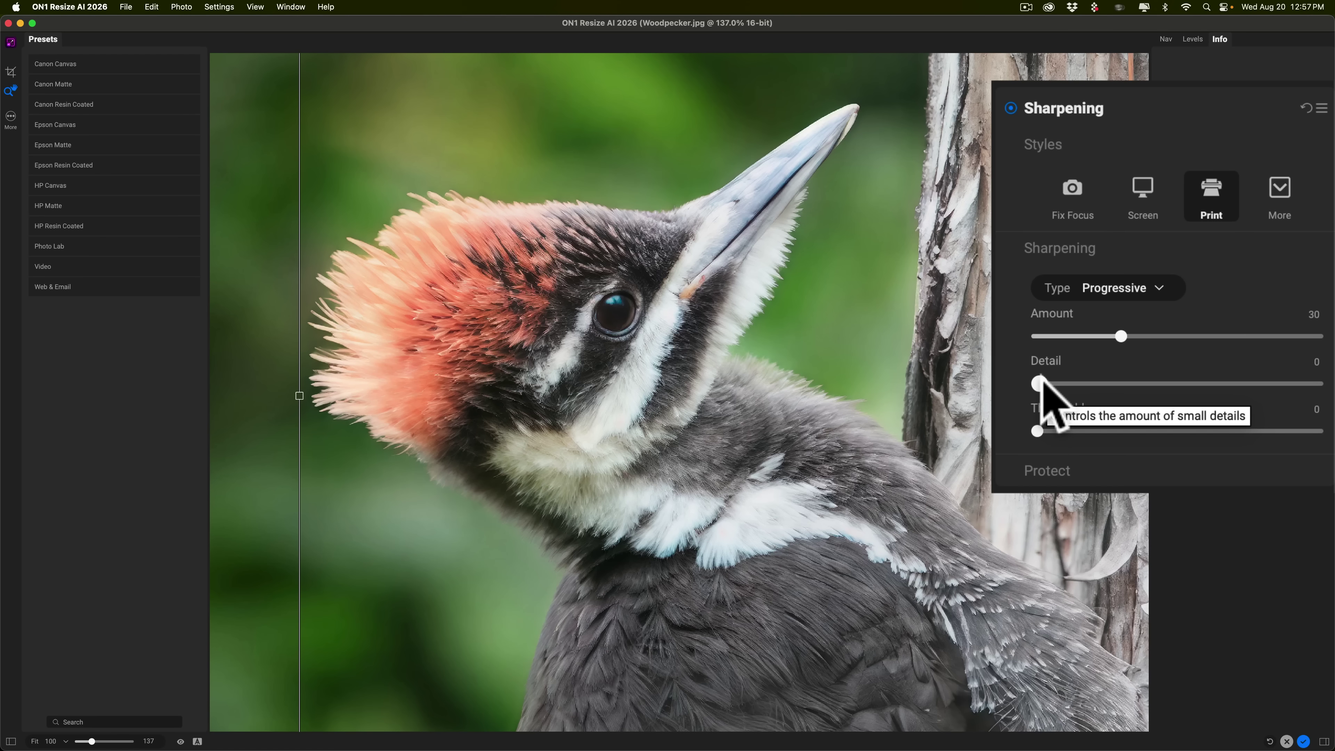
pyautogui.moveTo(1043, 385); pyautogui.dragTo(1120, 385)
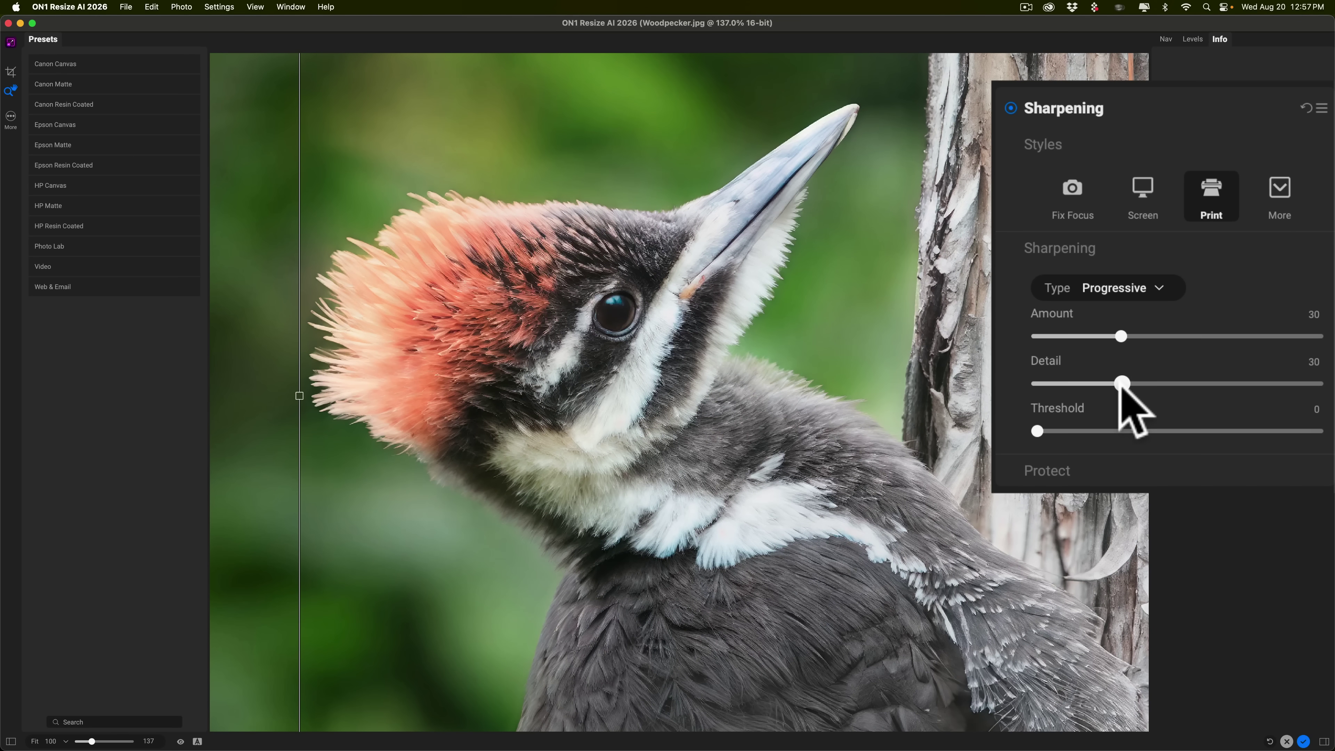
pyautogui.click(1120, 383)
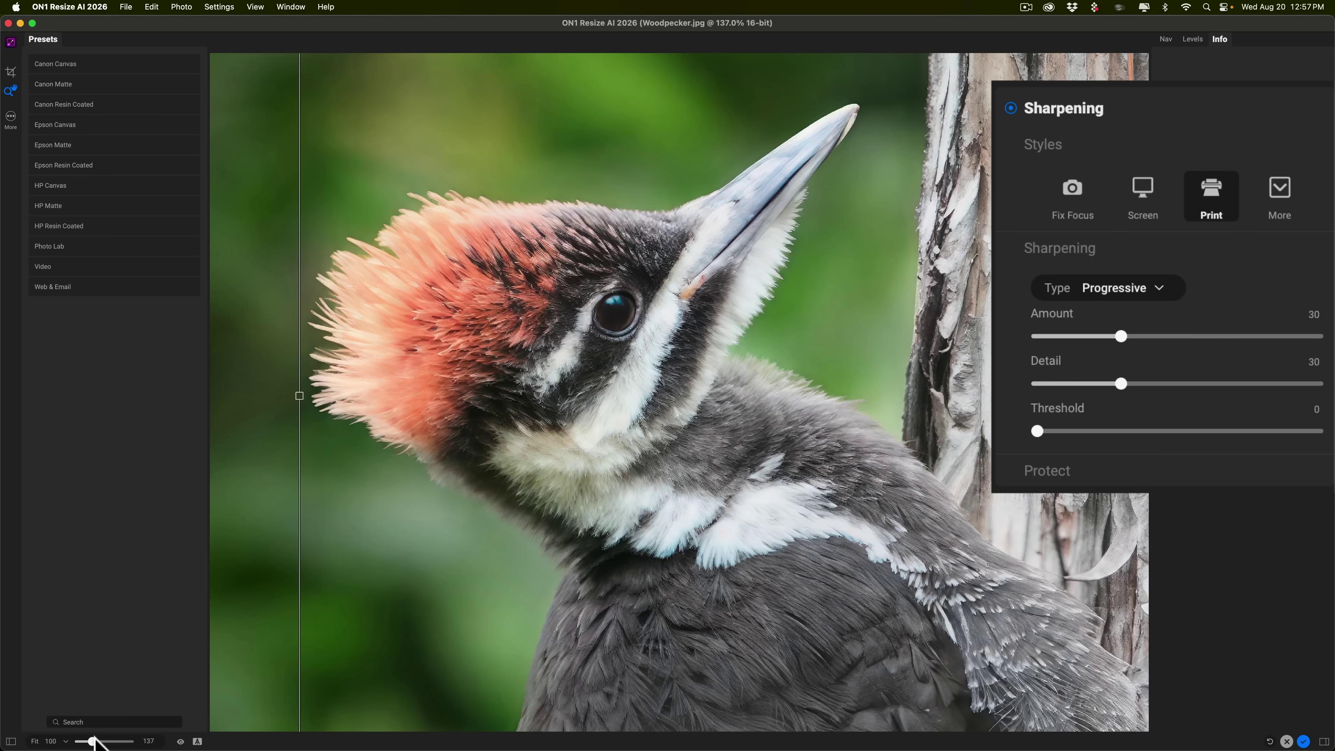
pyautogui.moveTo(93, 740); pyautogui.dragTo(96, 740)
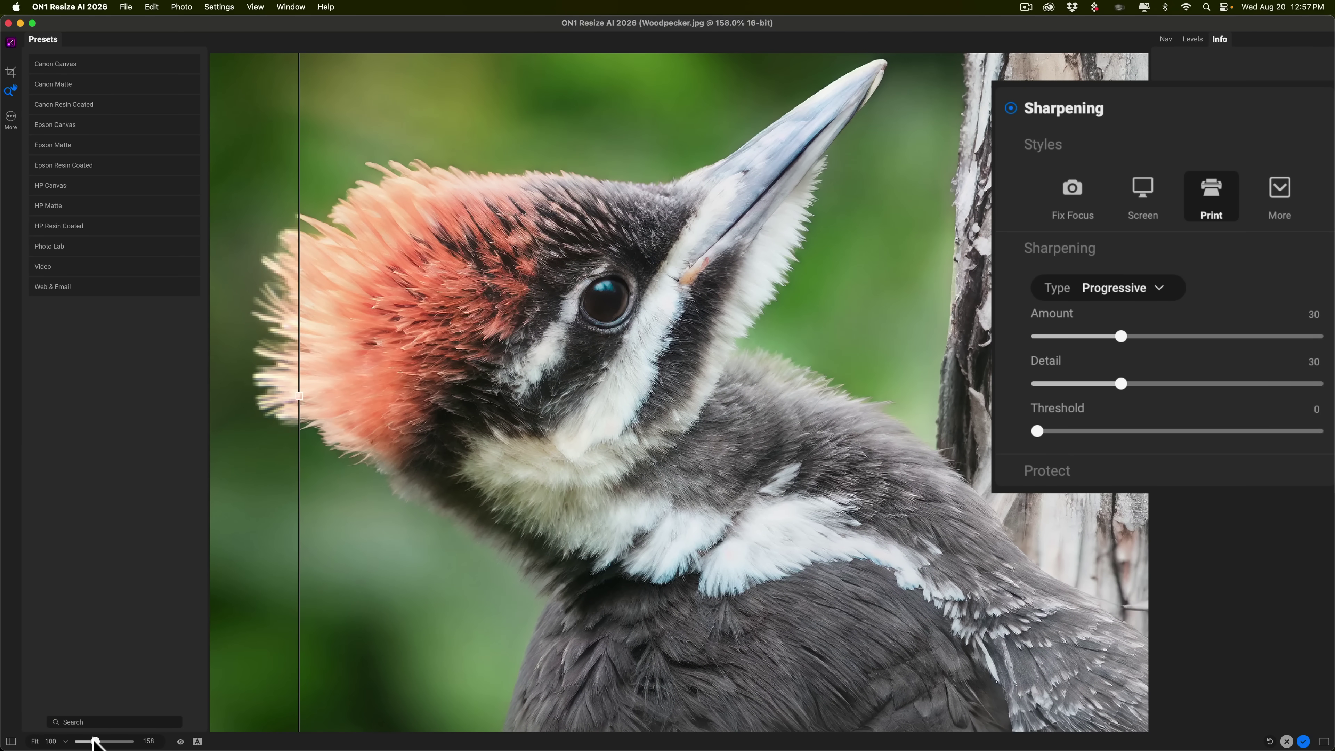
pyautogui.moveTo(96, 741); pyautogui.dragTo(98, 743)
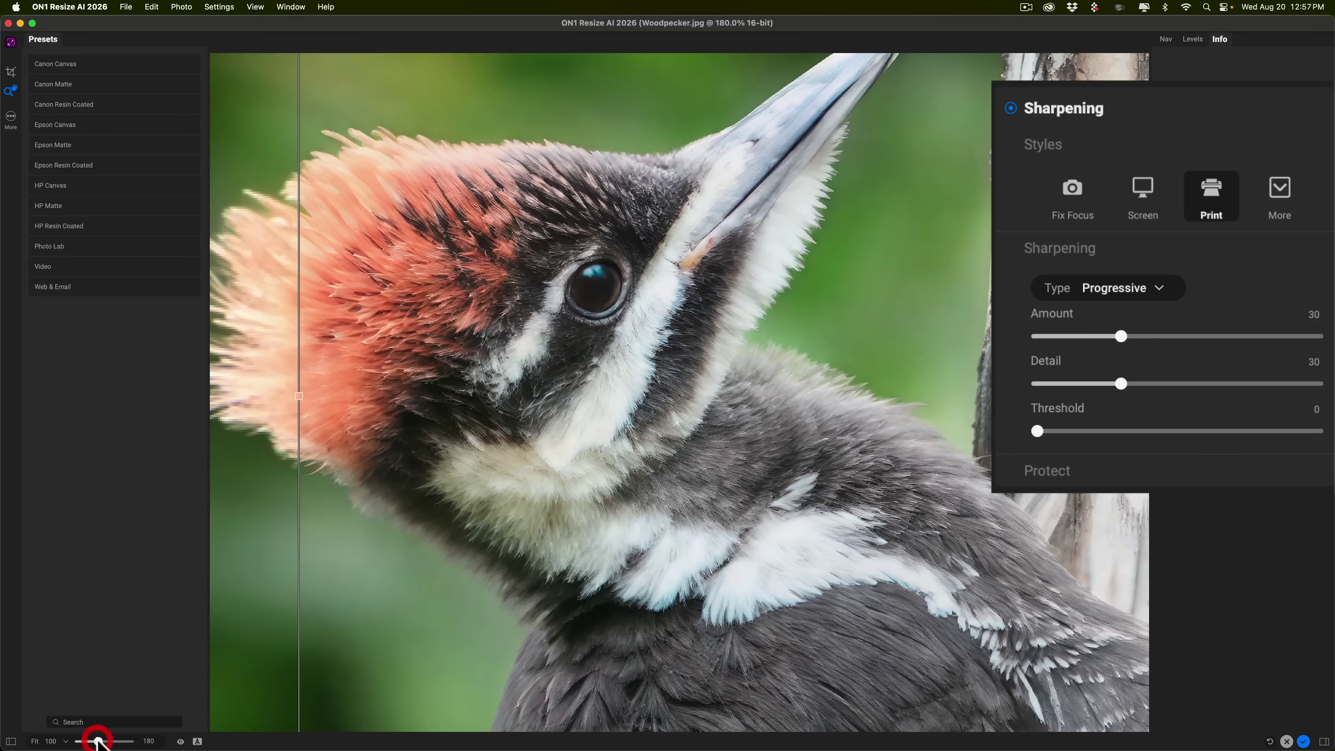
pyautogui.moveTo(98, 742); pyautogui.dragTo(91, 742)
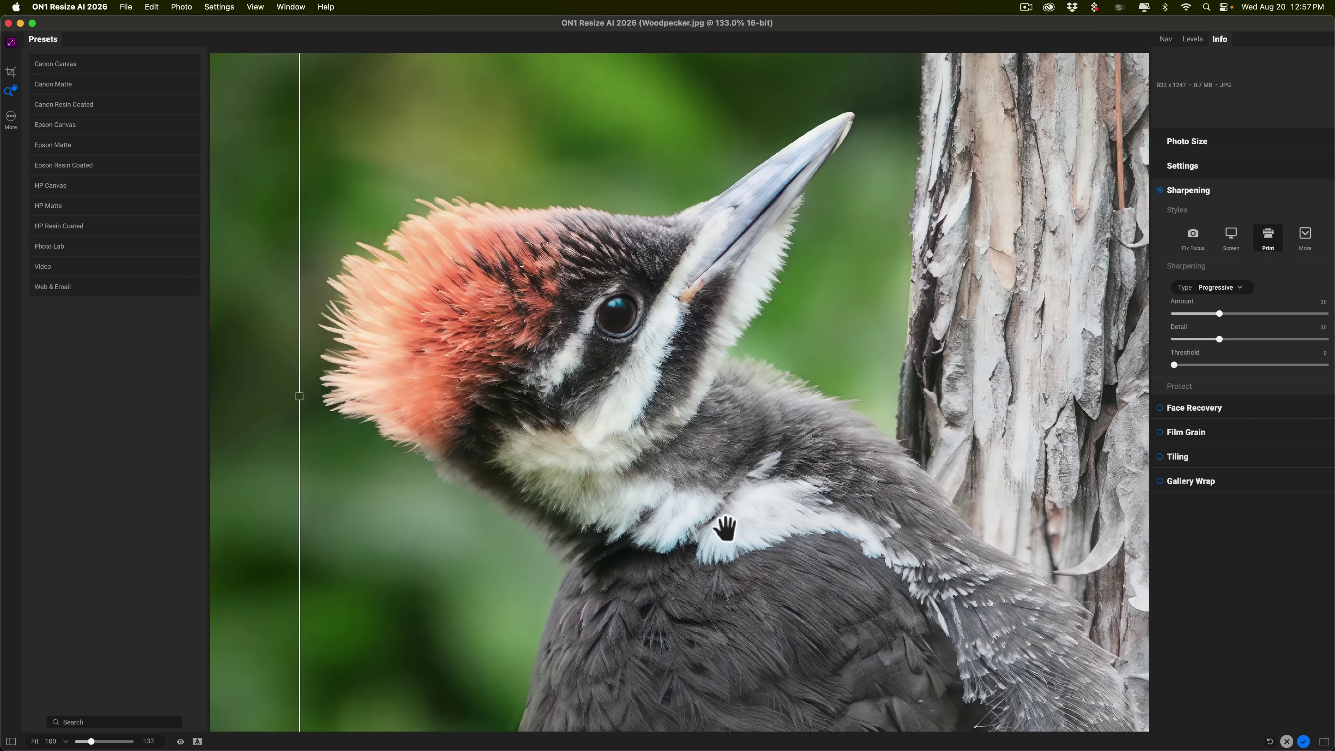
pyautogui.scroll(-5, 725, 528)
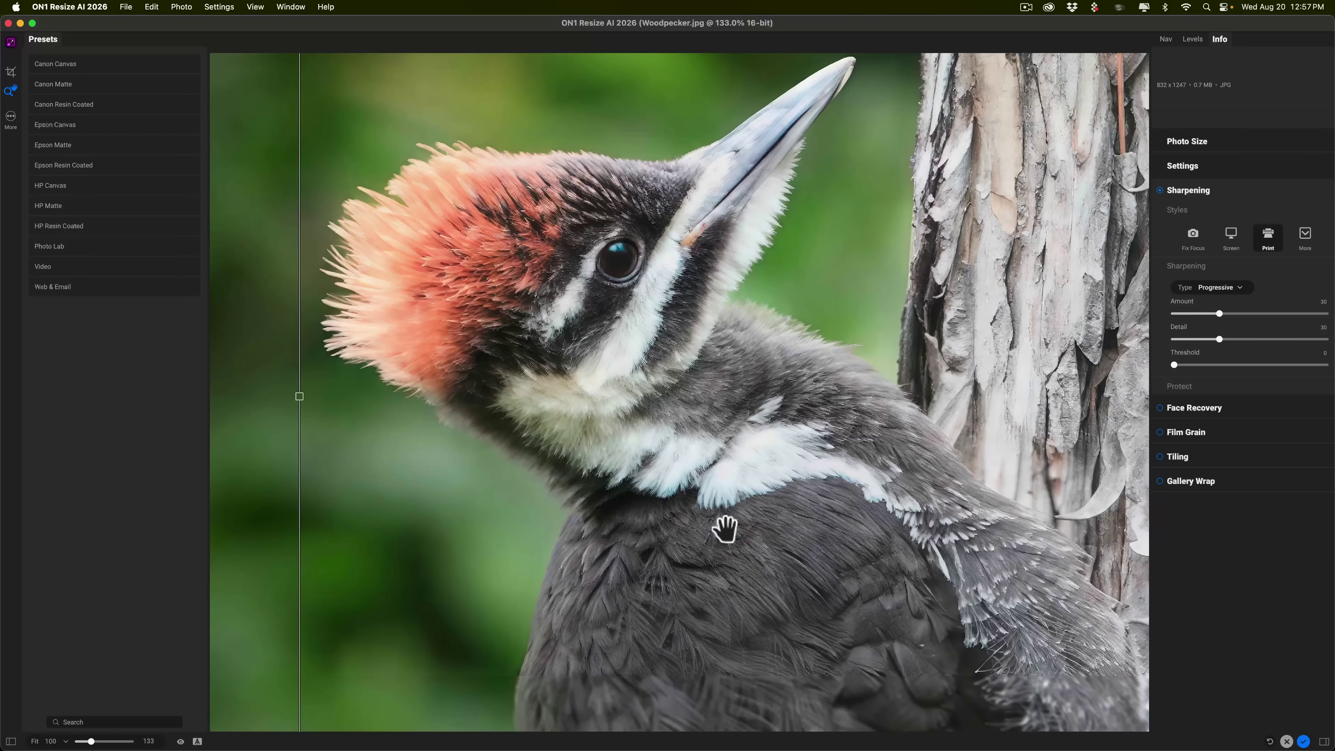
pyautogui.scroll(-2, 725, 528)
pyautogui.scroll(4, 725, 528)
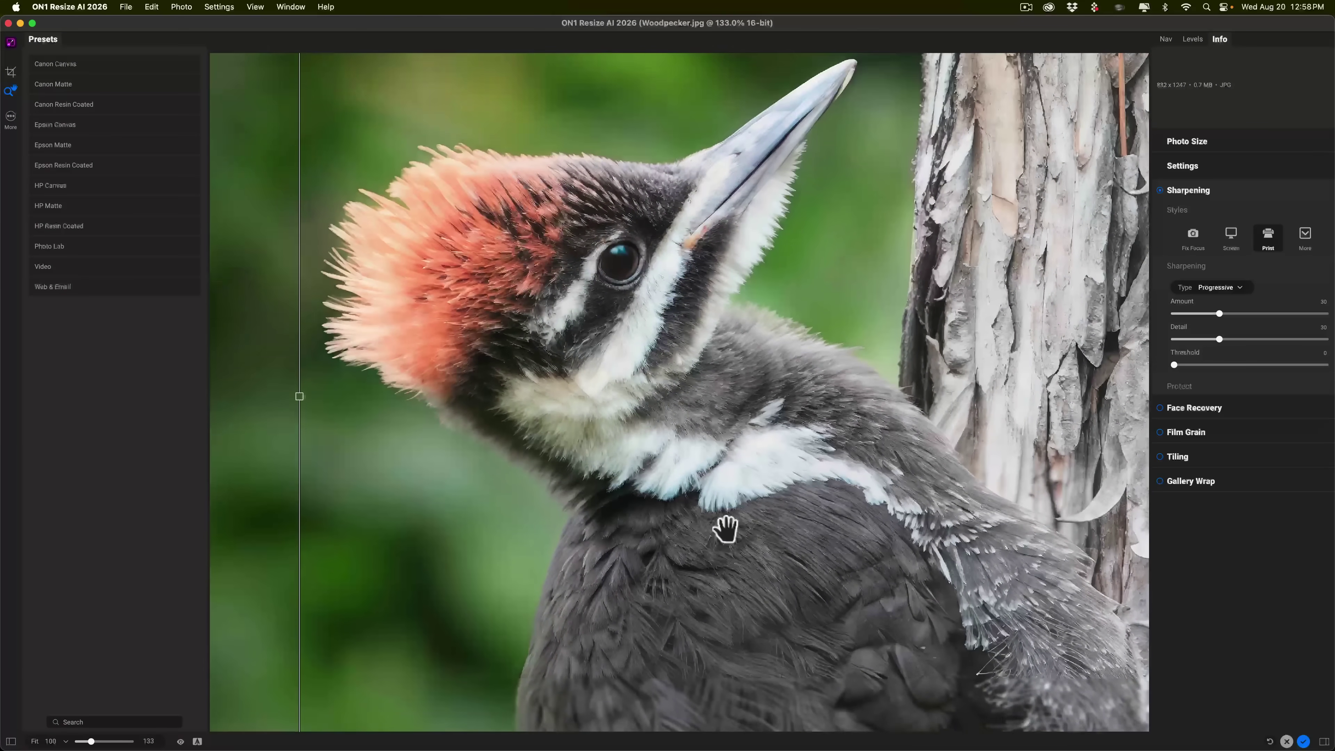
pyautogui.scroll(-2, 725, 529)
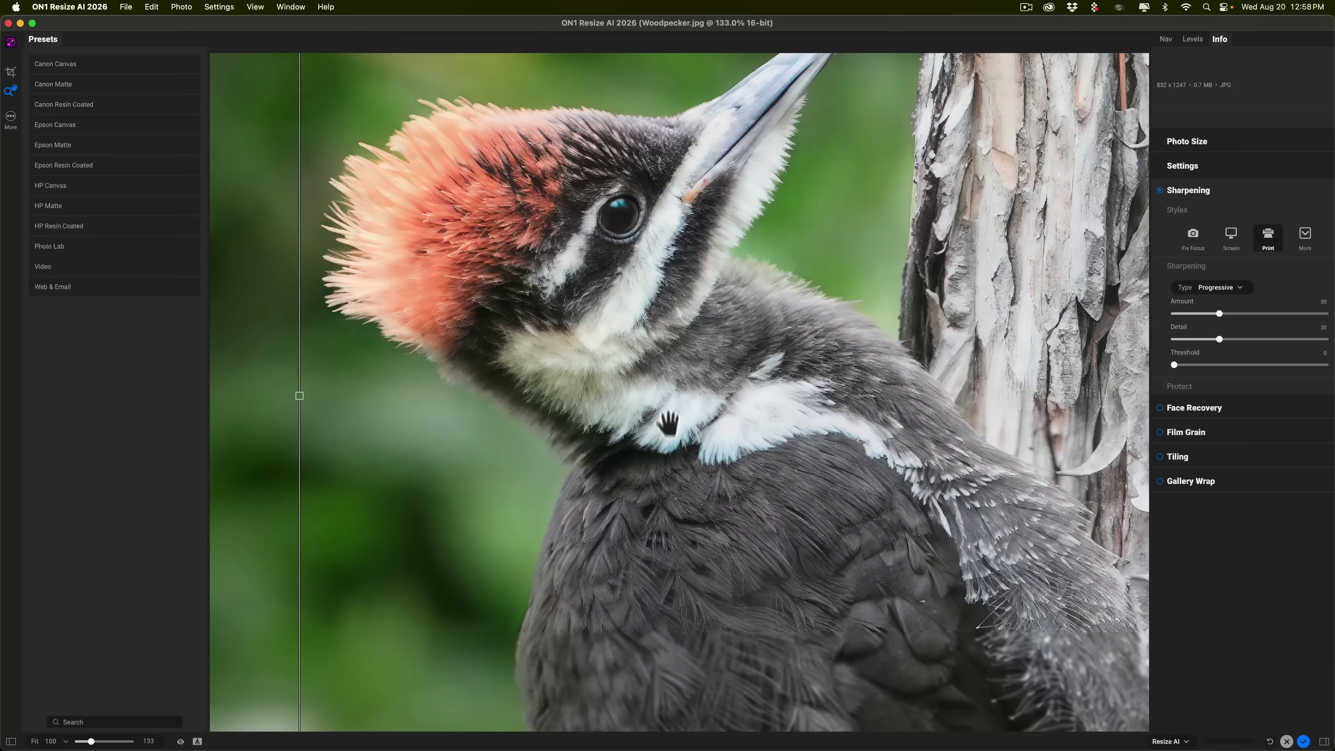
pyautogui.scroll(2, 675, 417)
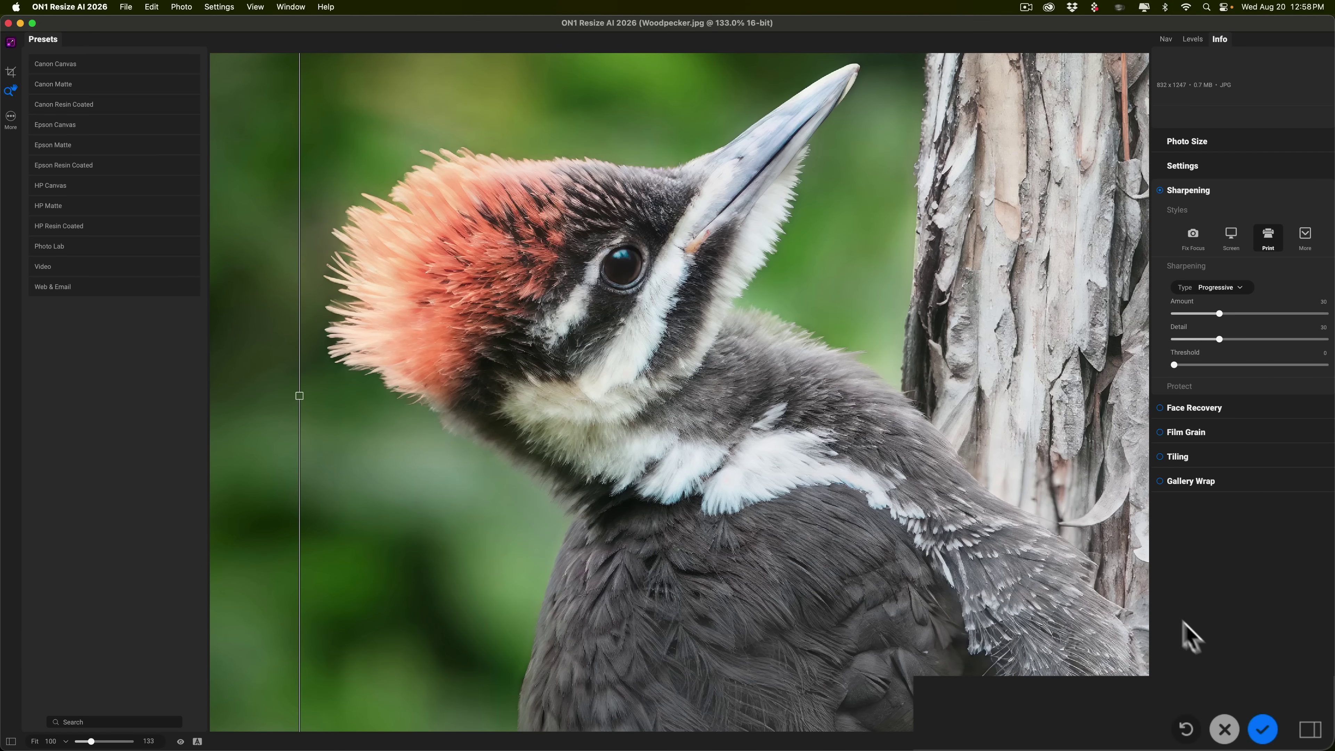
# Step: Apply the resize and save Woodpecker-Resize.jpg to the Desktop at JPEG quality 100
pyautogui.click(1262, 728)
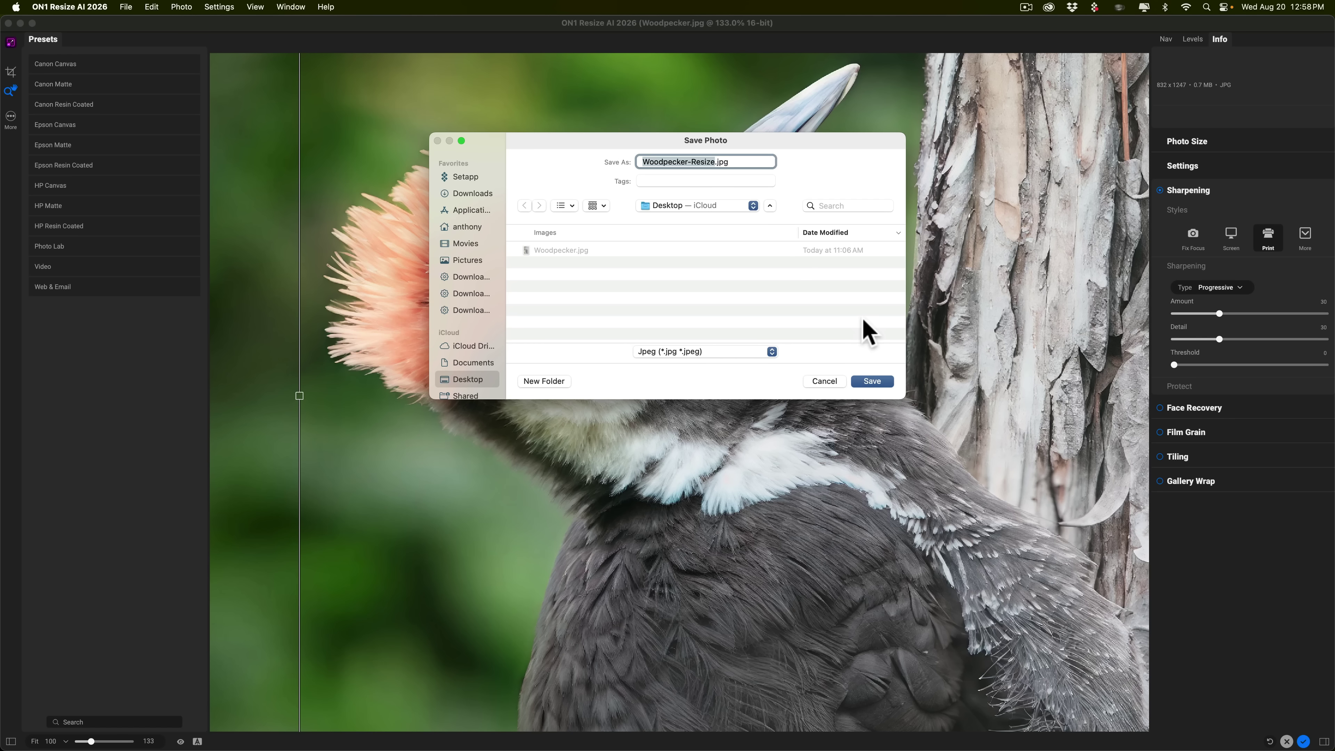
pyautogui.click(875, 384)
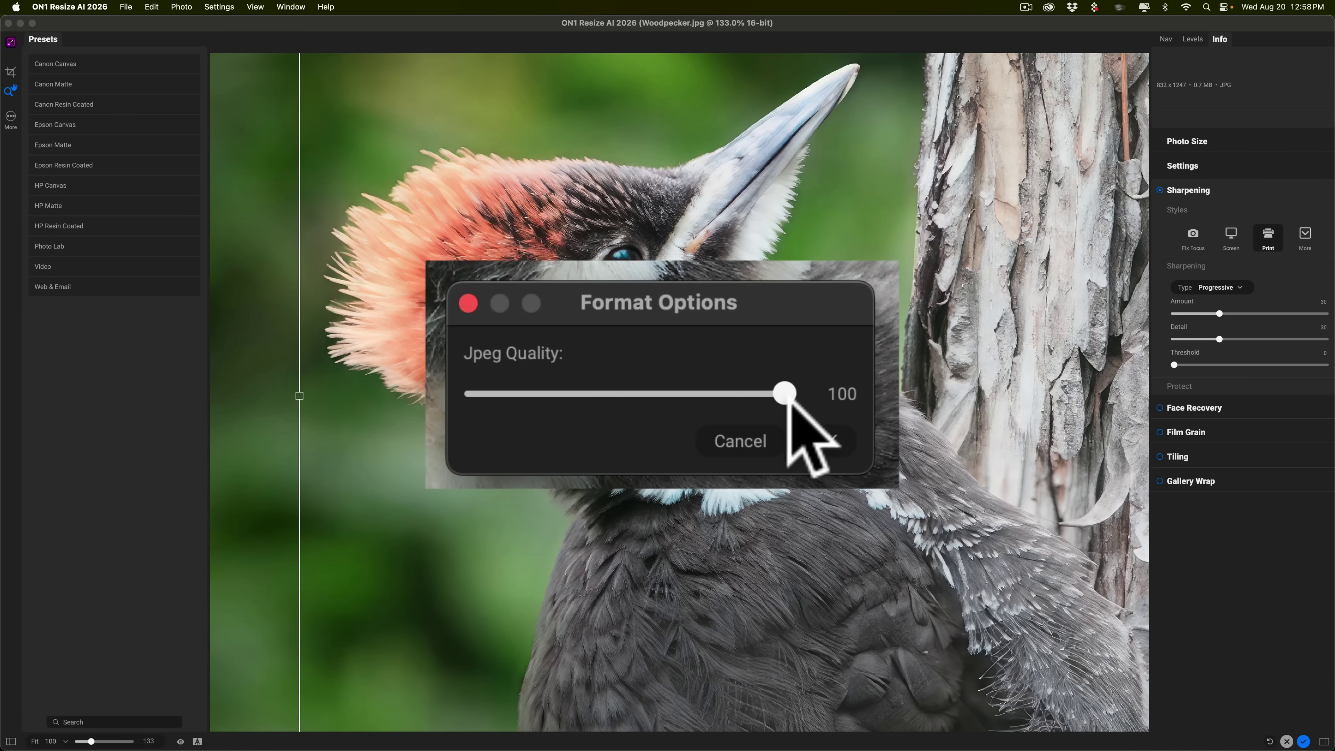
pyautogui.click(725, 401)
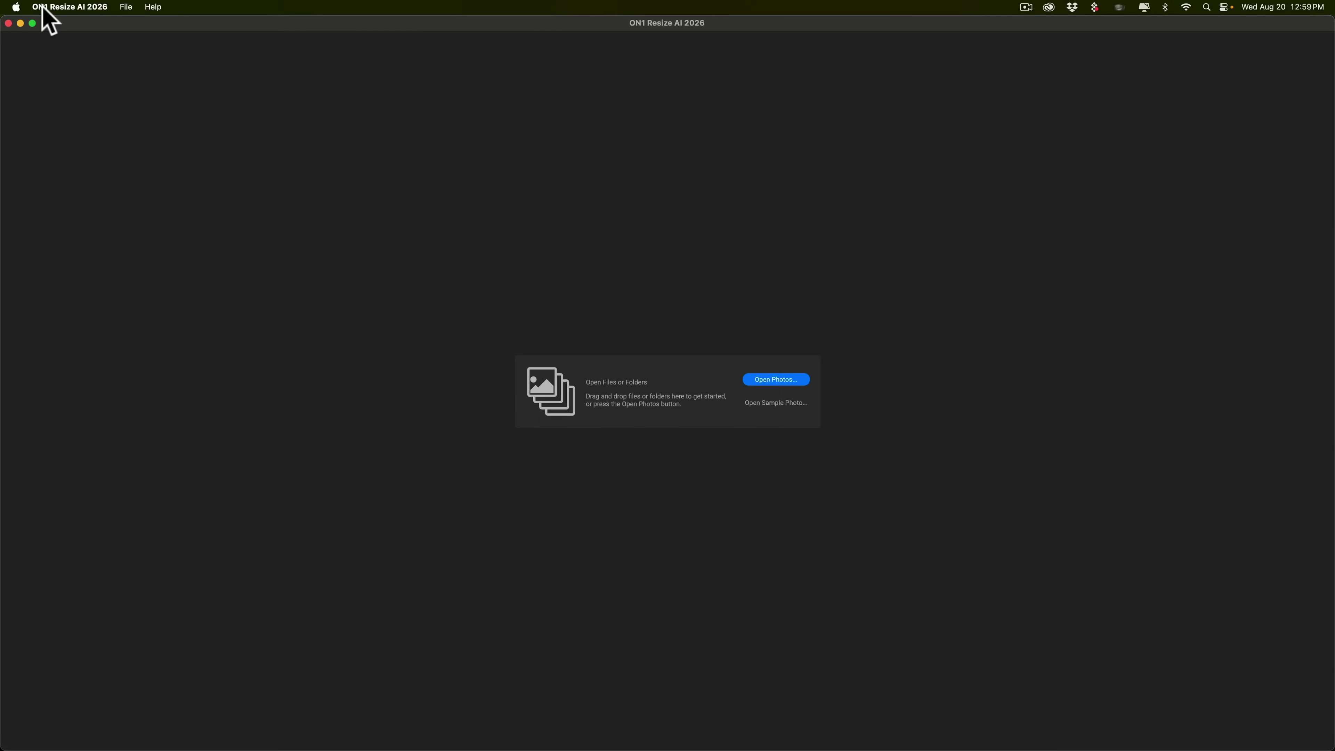
# Step: Quit ON1 Resize AI 2026 and drop Woodpecker.jpg onto Gigapixel in the Dock
pyautogui.click(43, 7)
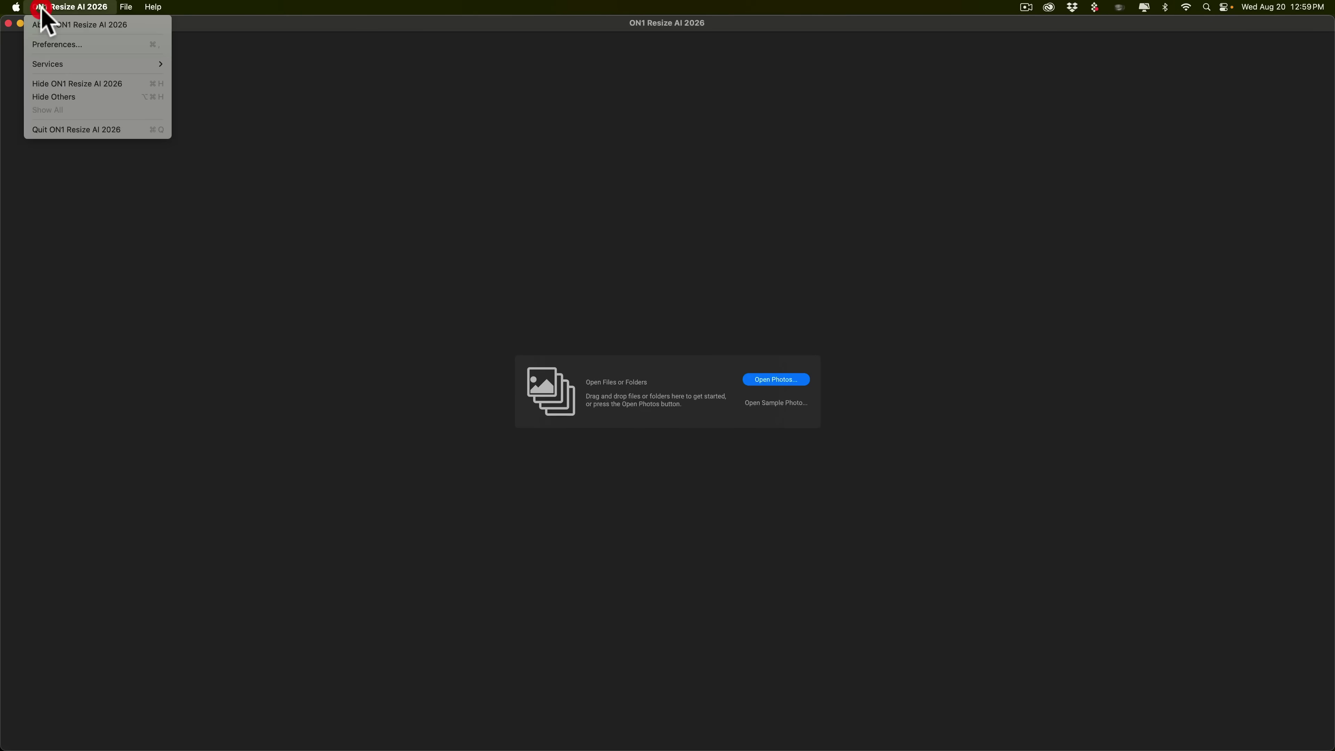
pyautogui.click(70, 130)
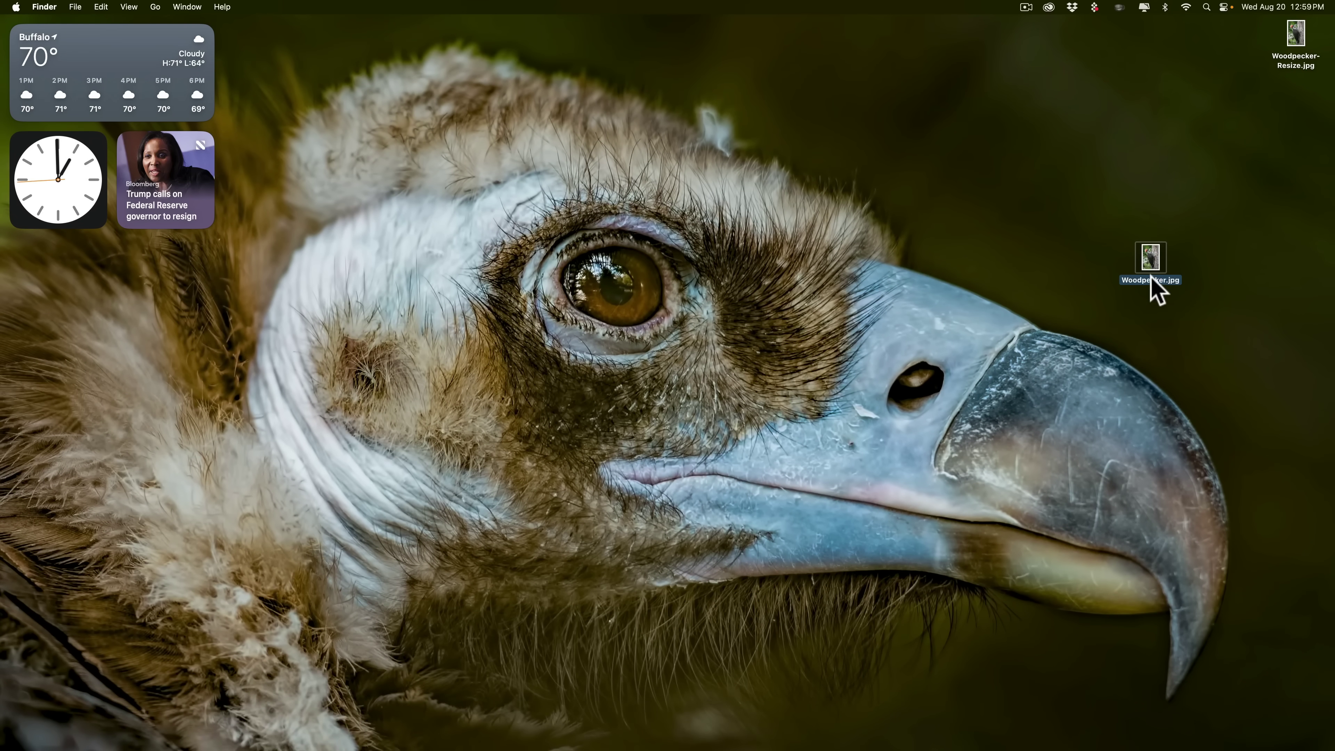
pyautogui.moveTo(1154, 286); pyautogui.dragTo(946, 720)
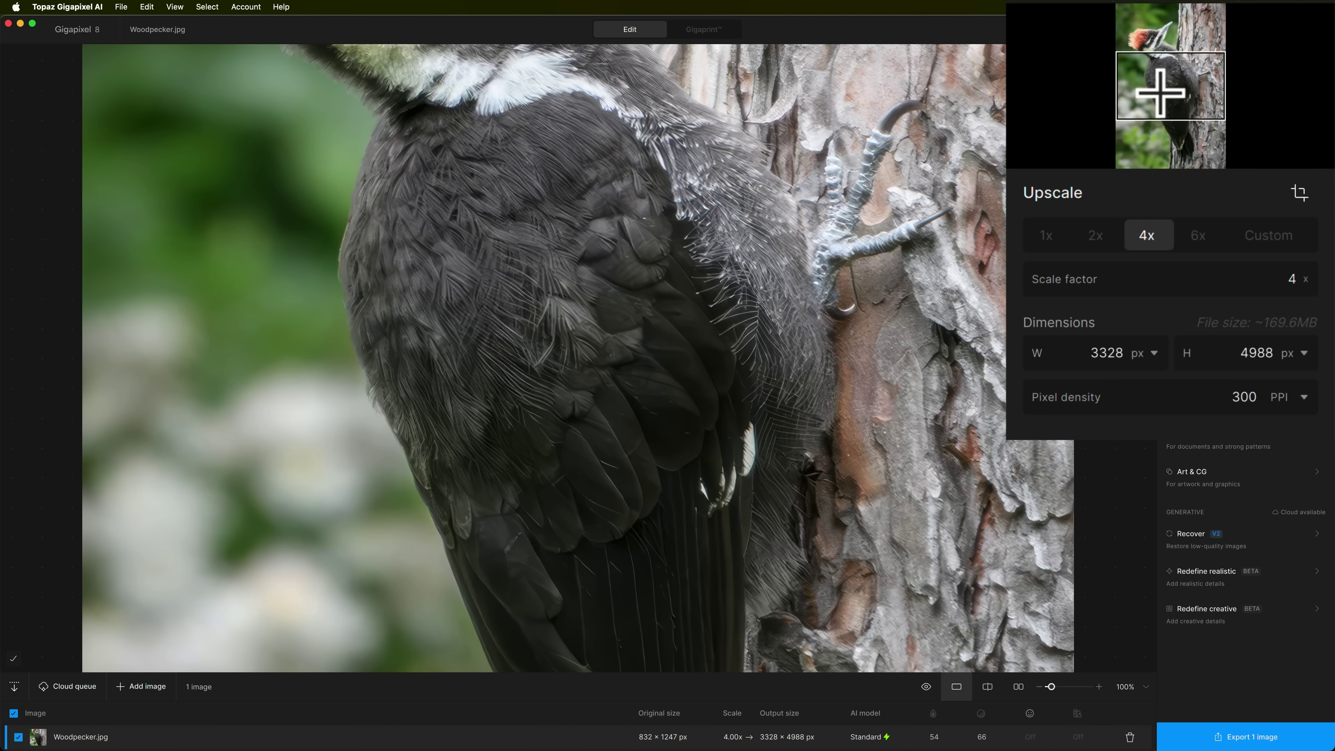
# Step: Pan the Gigapixel preview up to the woodpecker's head
pyautogui.moveTo(1177, 90); pyautogui.dragTo(1150, 44)
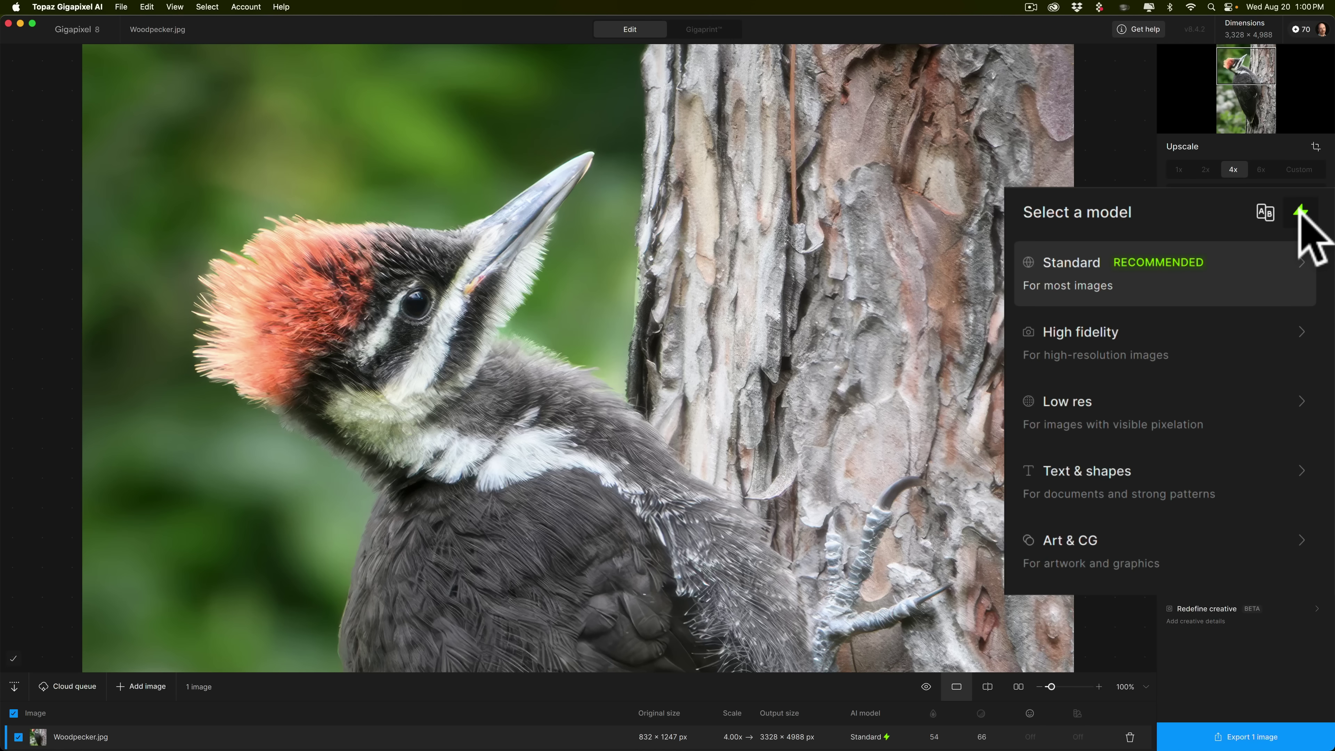
# Step: Select the Standard model with Auto settings, then tune Sharpen down to 57
pyautogui.click(1301, 260)
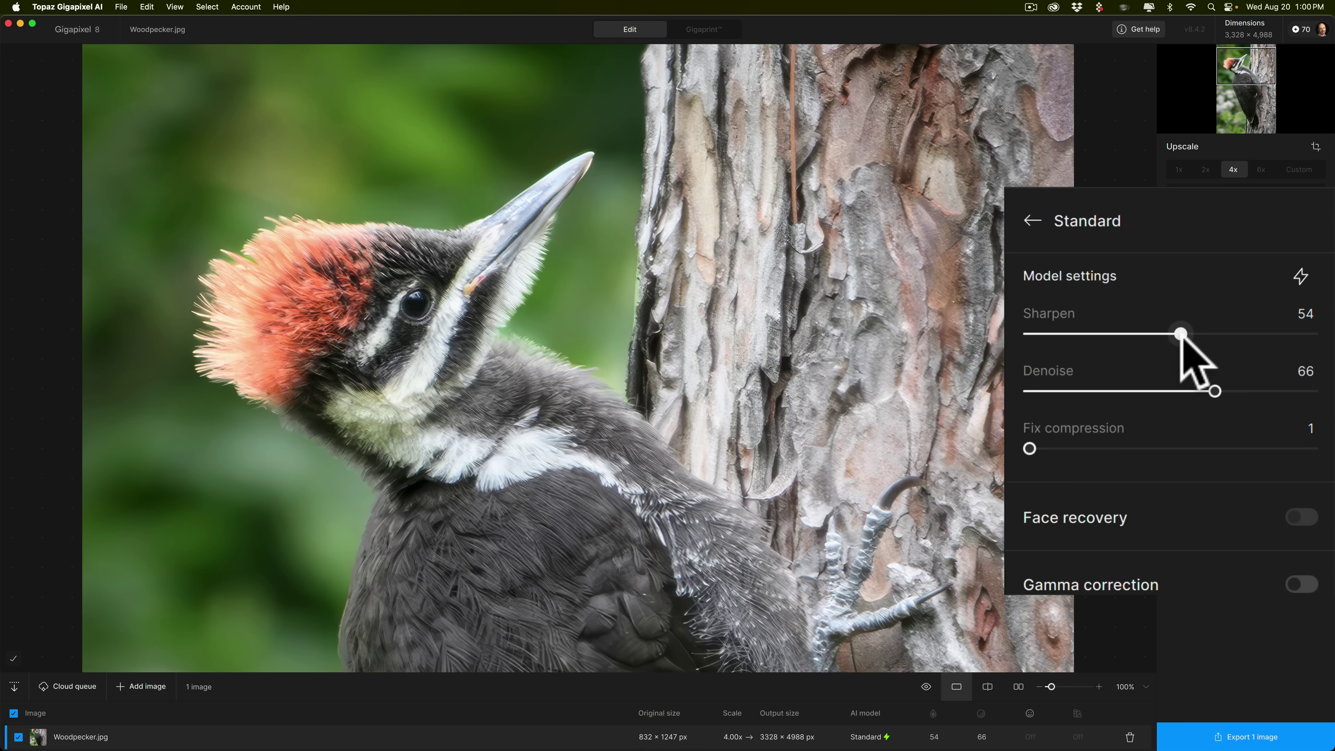
pyautogui.click(1300, 276)
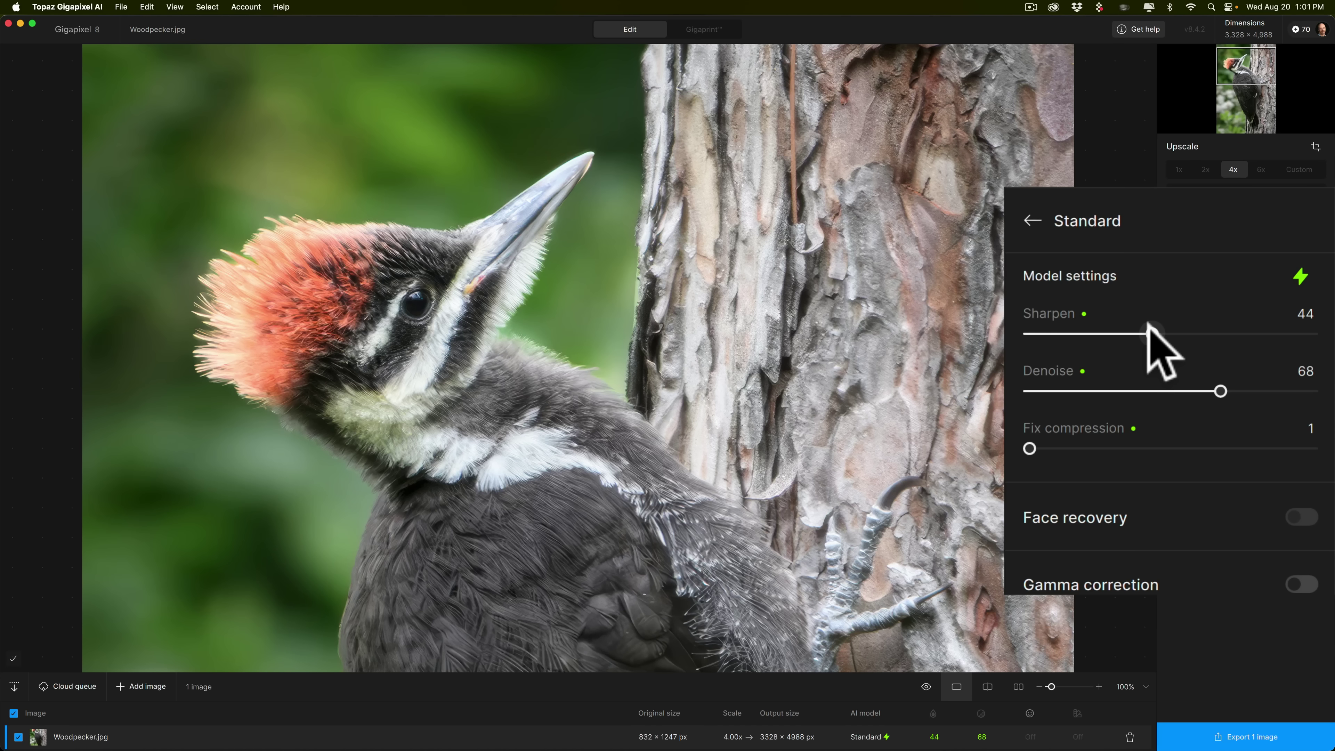
pyautogui.moveTo(1147, 333); pyautogui.dragTo(1234, 338)
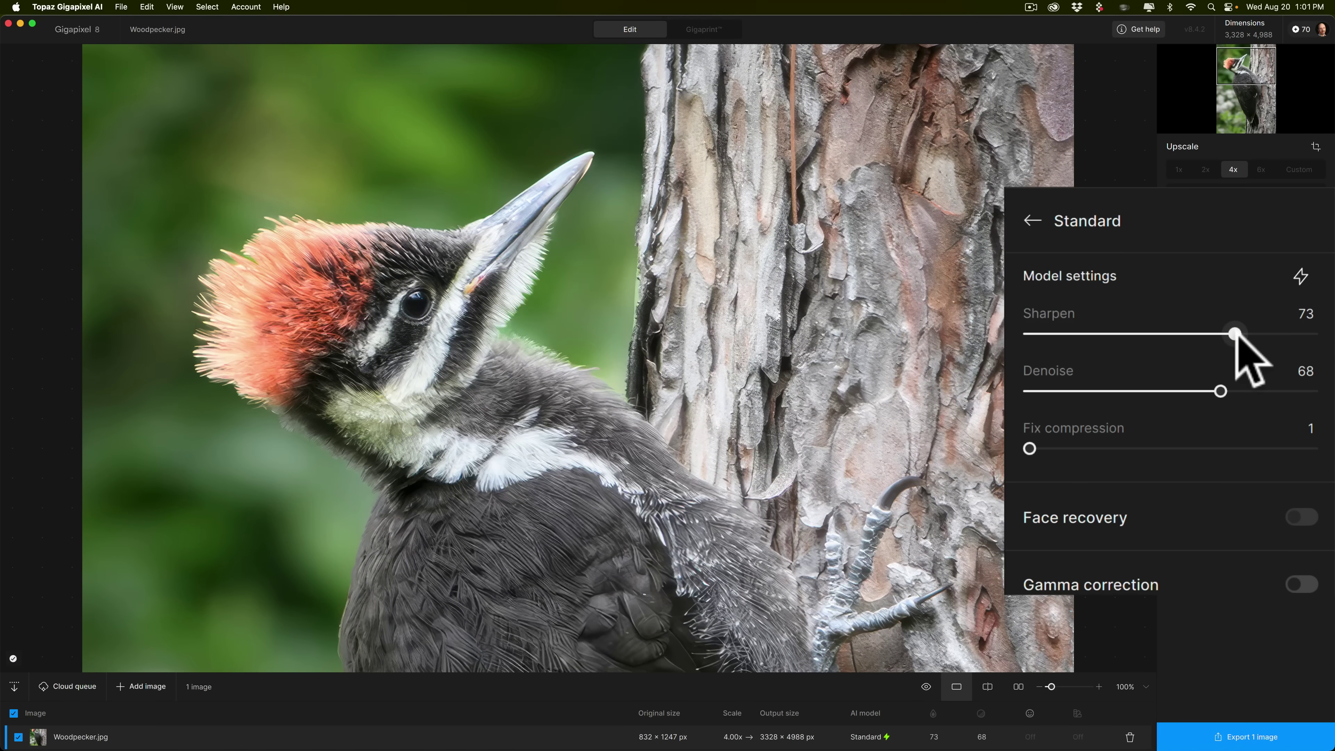
pyautogui.moveTo(1235, 334); pyautogui.dragTo(1194, 335)
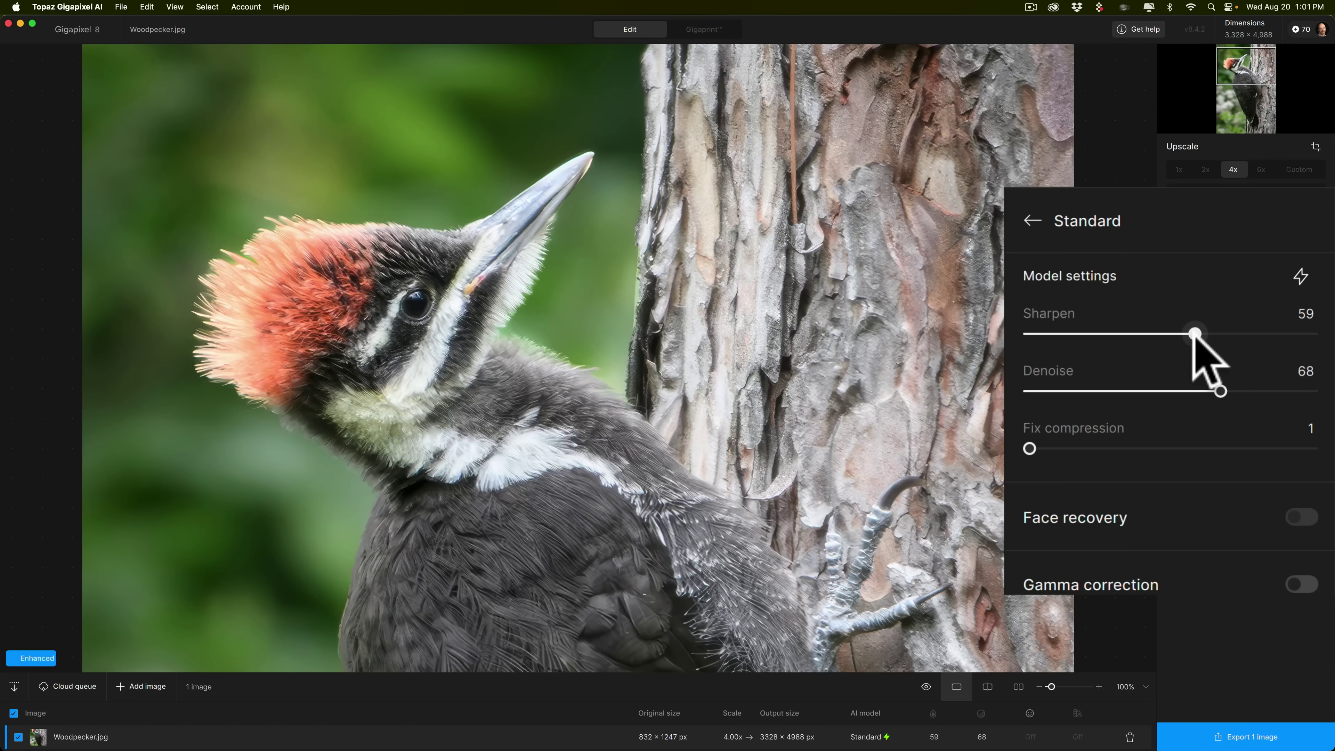
pyautogui.moveTo(1195, 334); pyautogui.dragTo(1188, 333)
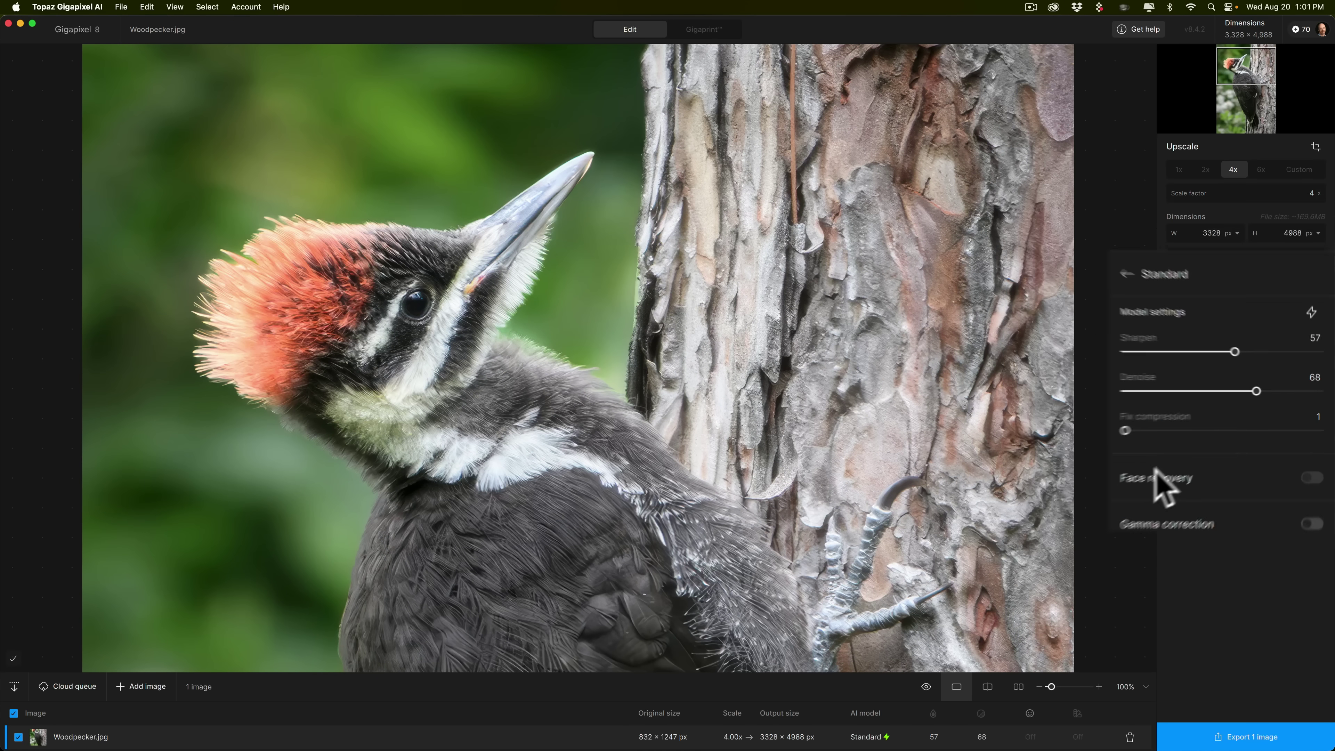
# Step: Try gamma correction on the 4x Standard upscale, then leave it turned off
pyautogui.moveTo(1293, 441)
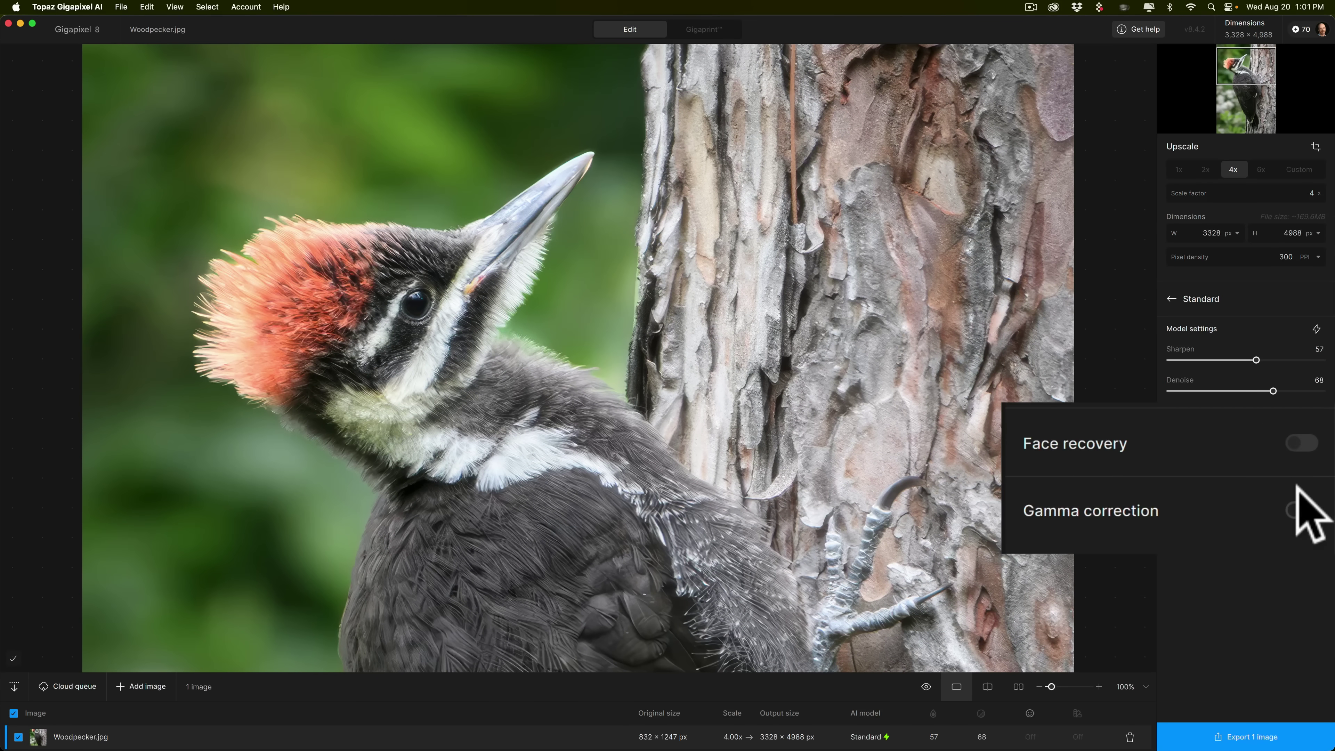
pyautogui.click(1302, 510)
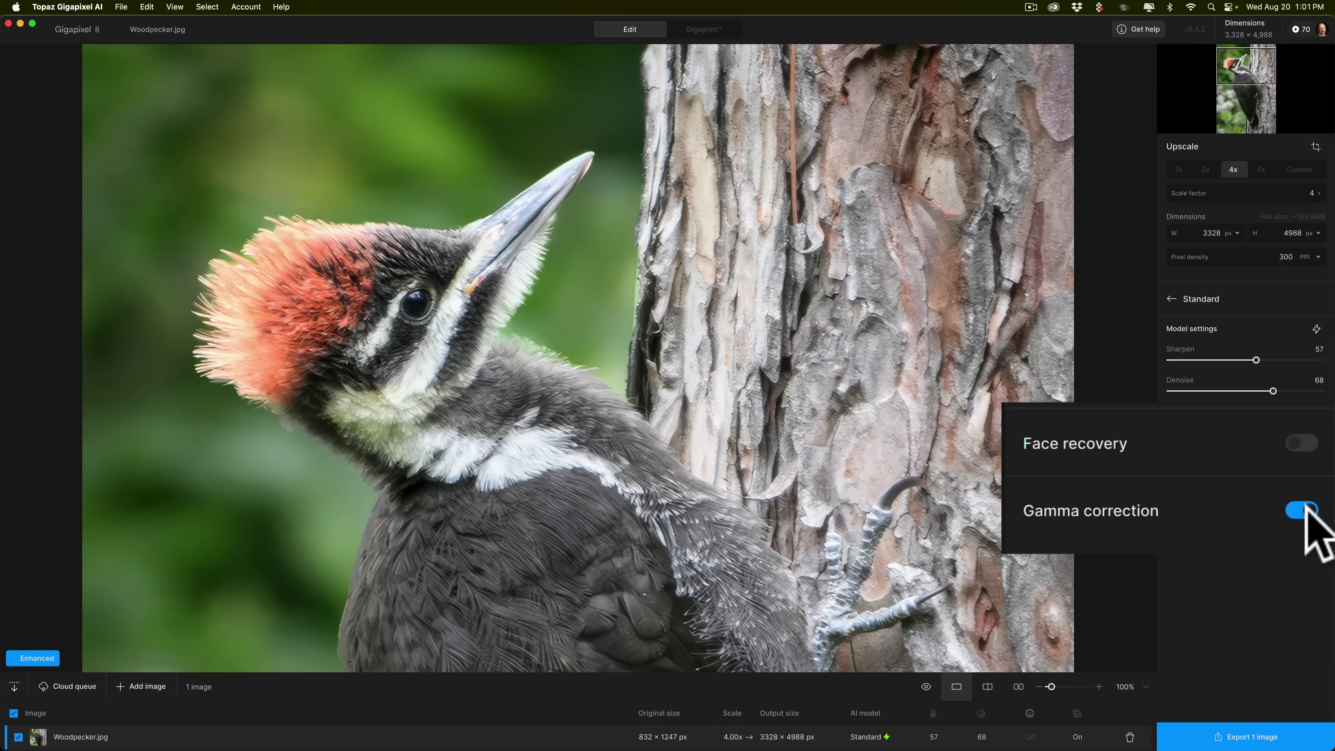
pyautogui.click(1288, 509)
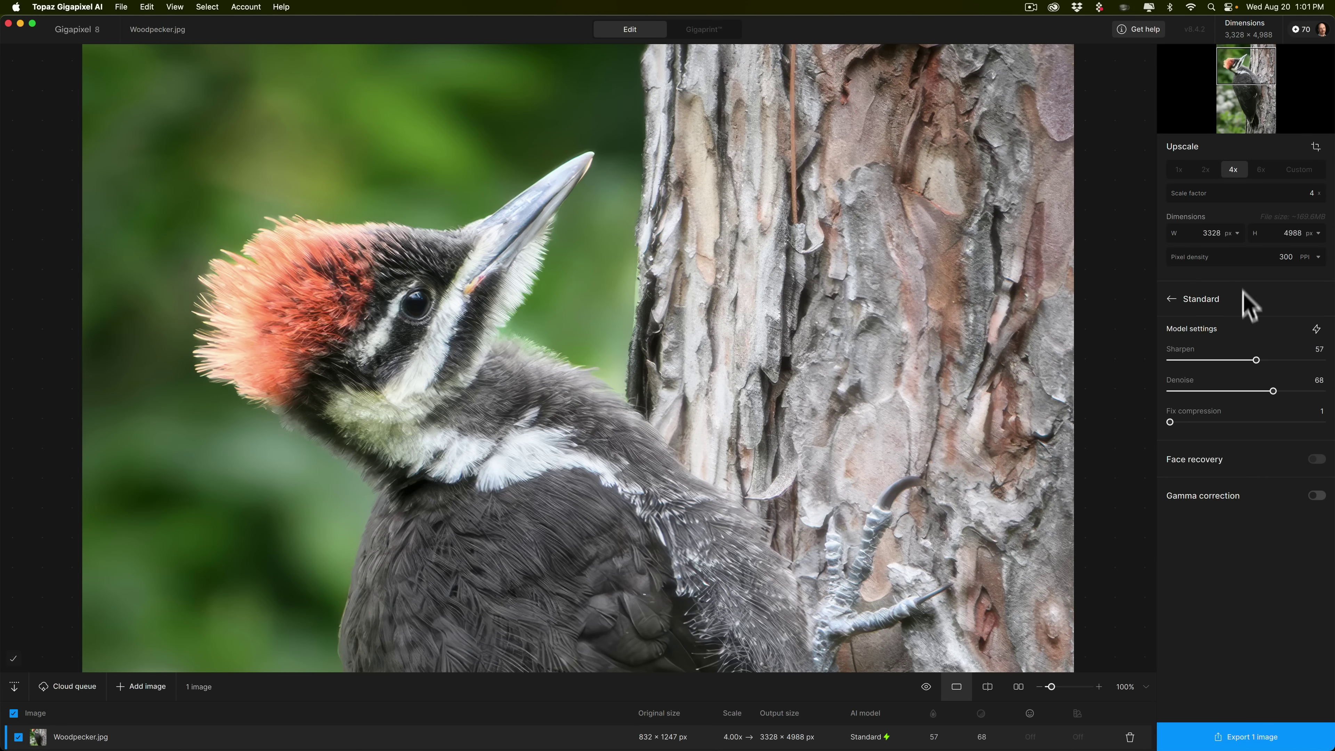
pyautogui.moveTo(1183, 313)
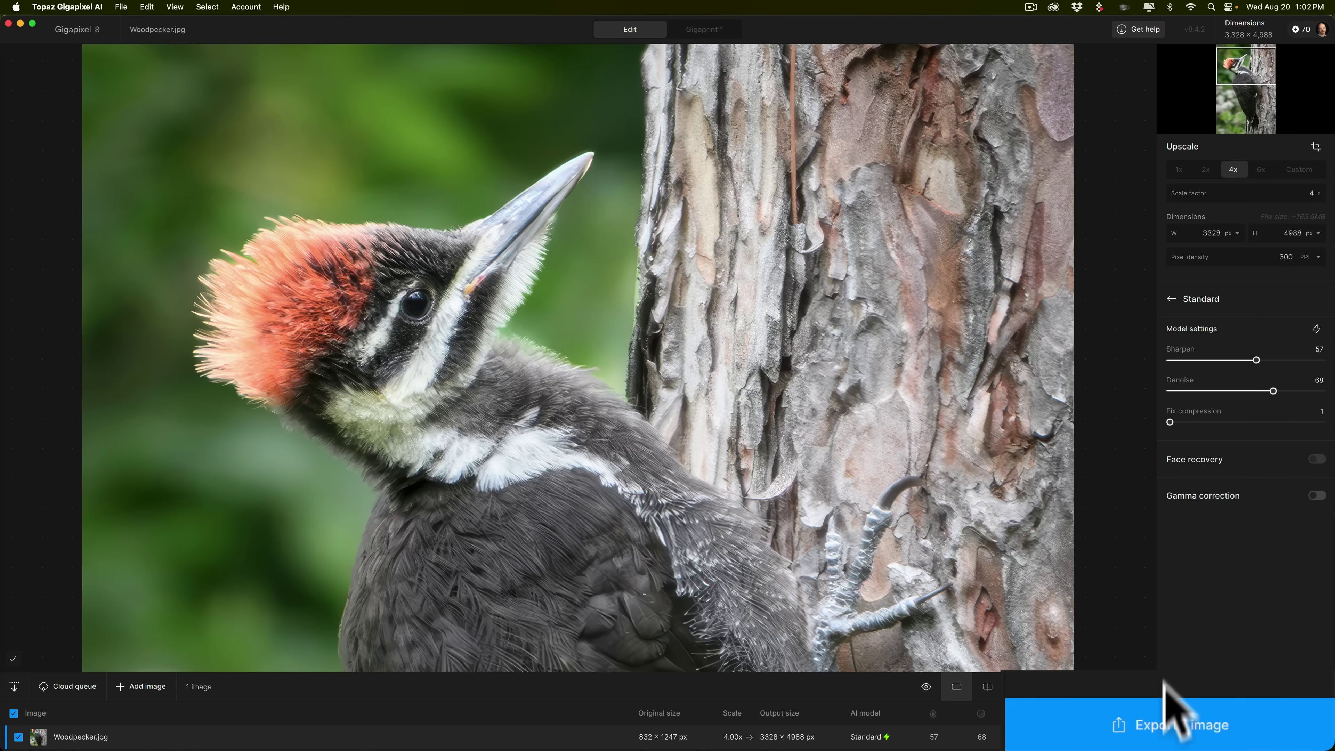
# Step: Export Woodpecker-standard v2-4x.jpeg as a quality-100 JPEG to the original folder
pyautogui.click(1166, 725)
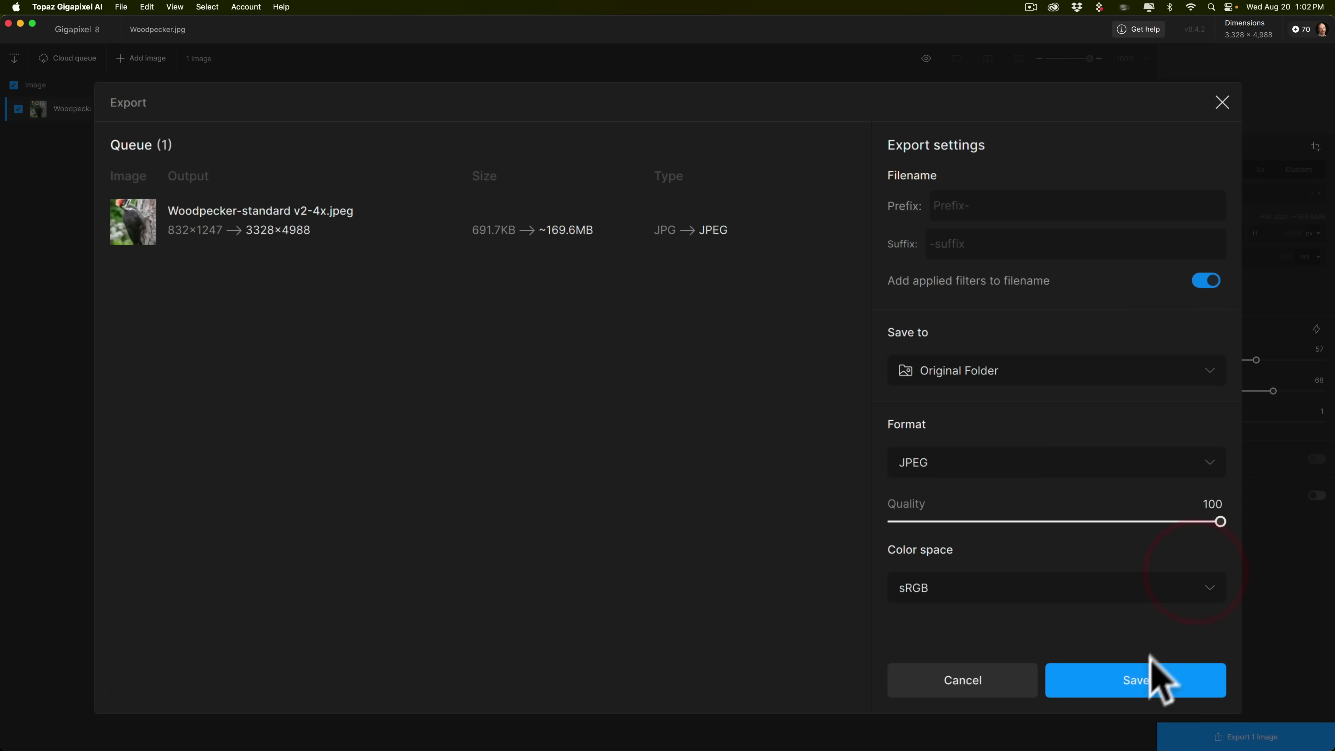
pyautogui.click(1143, 672)
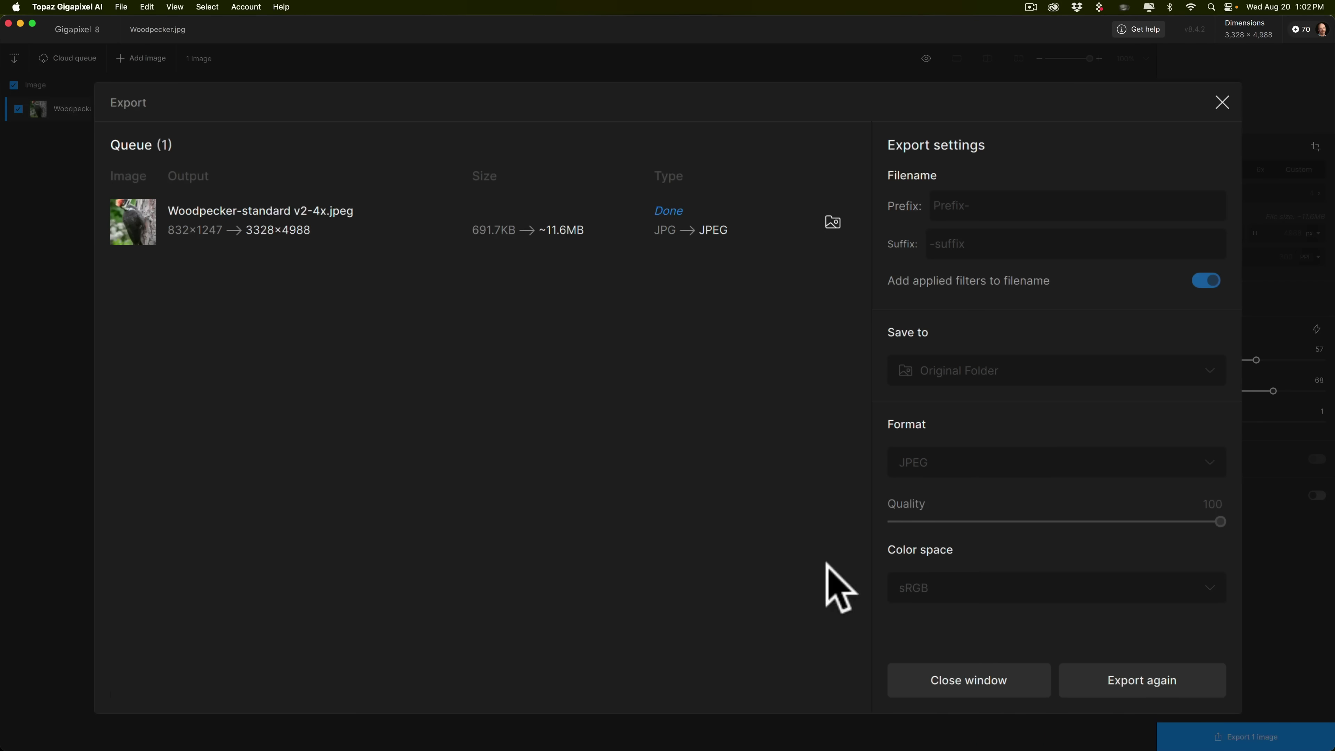
pyautogui.click(933, 673)
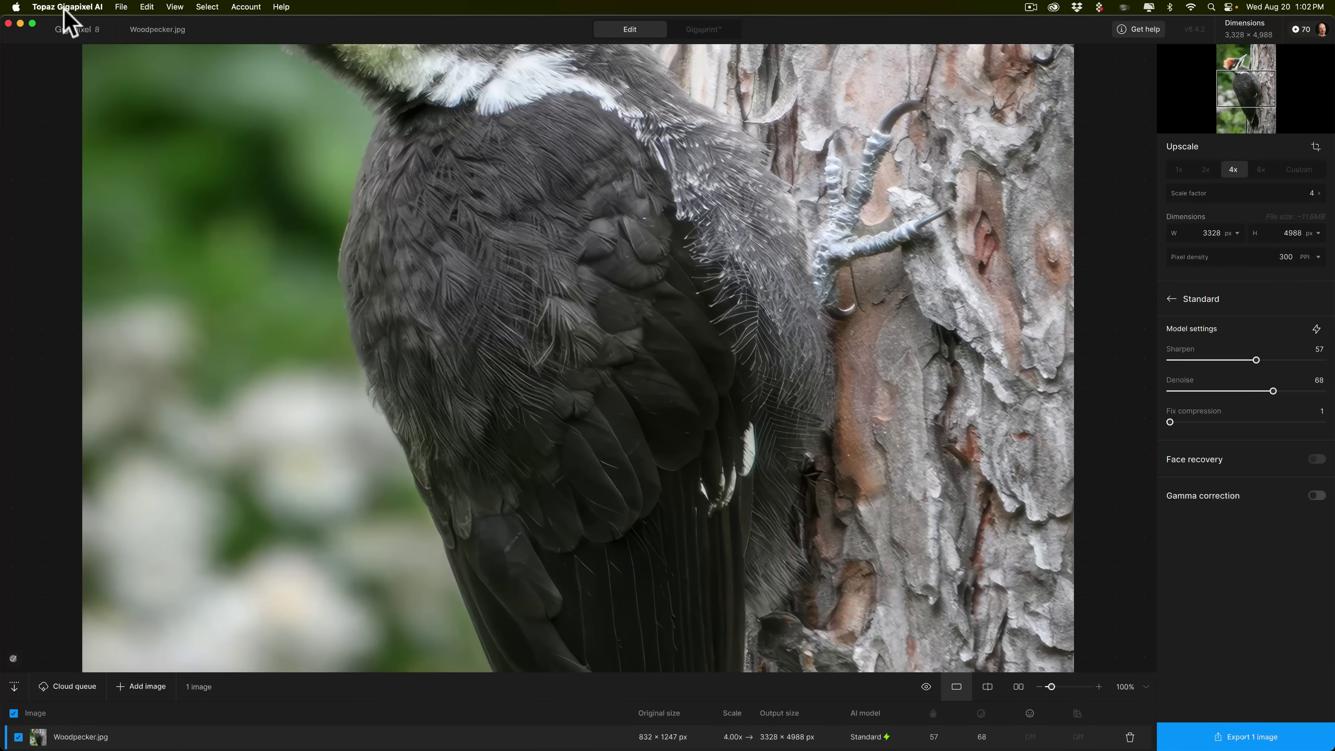
# Step: Quit Gigapixel and group both upscaled files beside Woodpecker.jpg on the desktop
pyautogui.click(67, 7)
pyautogui.click(63, 128)
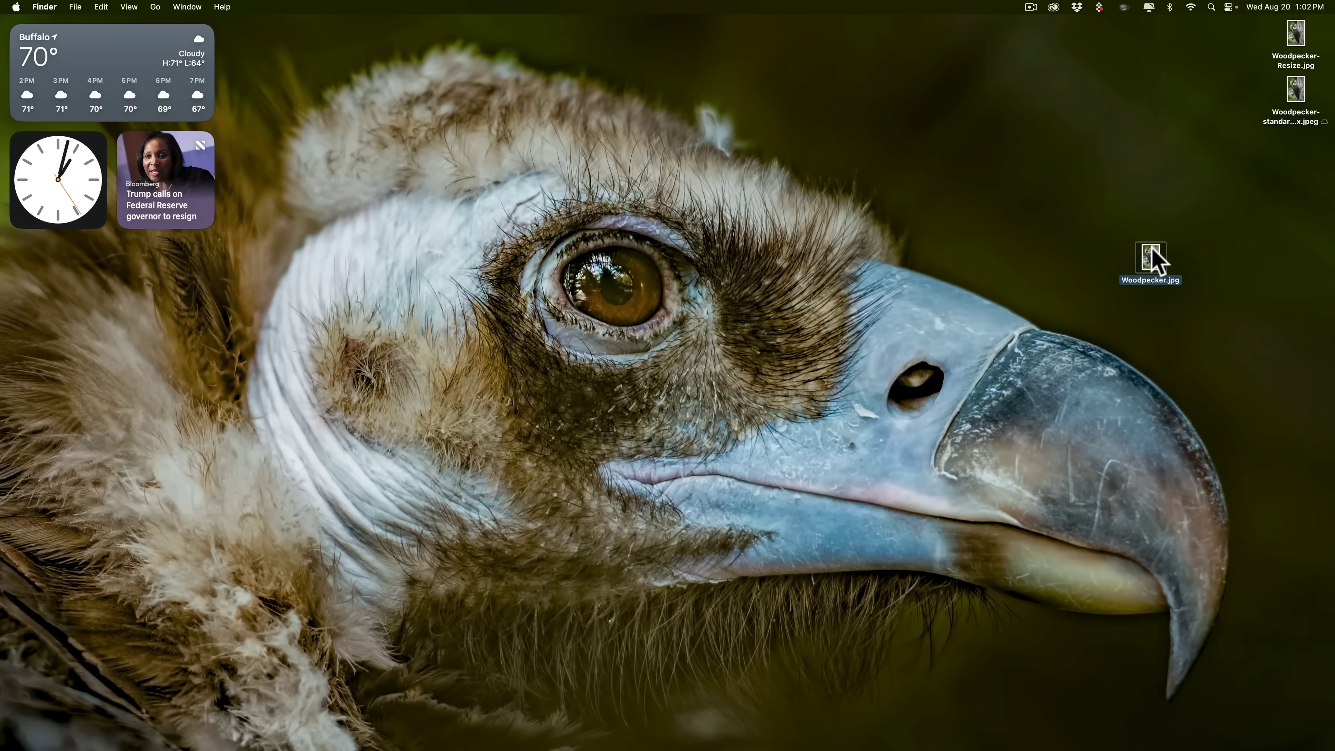
pyautogui.moveTo(1149, 258); pyautogui.dragTo(760, 206)
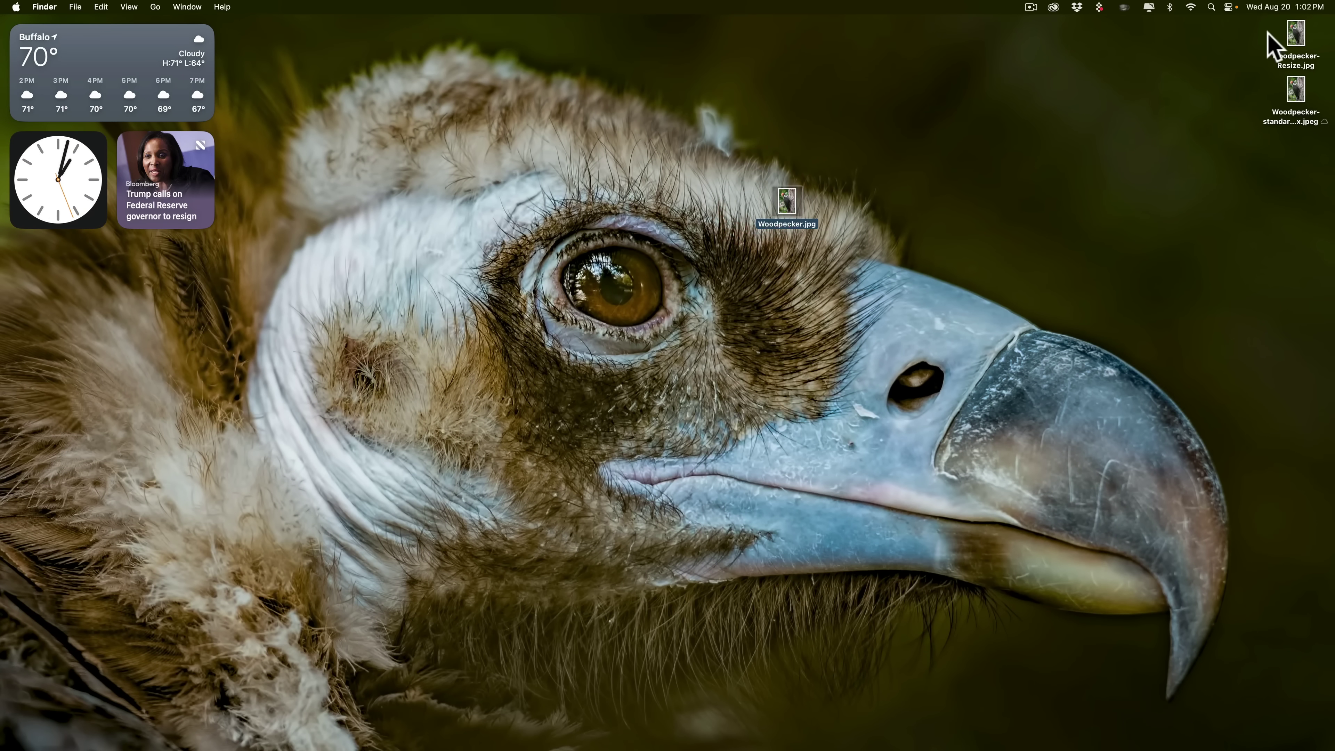
pyautogui.moveTo(1269, 41); pyautogui.dragTo(1319, 124)
pyautogui.moveTo(1294, 41); pyautogui.dragTo(793, 720)
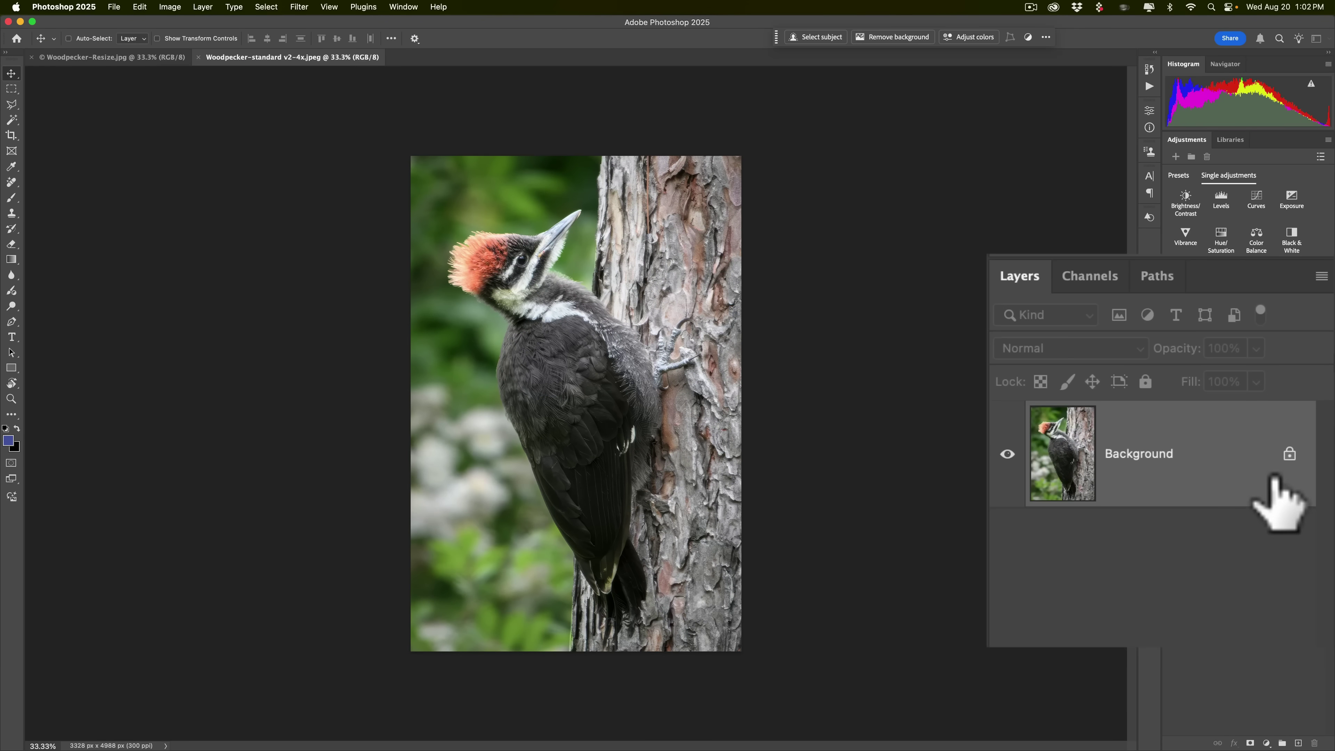
# Step: Unlock the Gigapixel image's background and rename the layer Gigapixel
pyautogui.click(1289, 453)
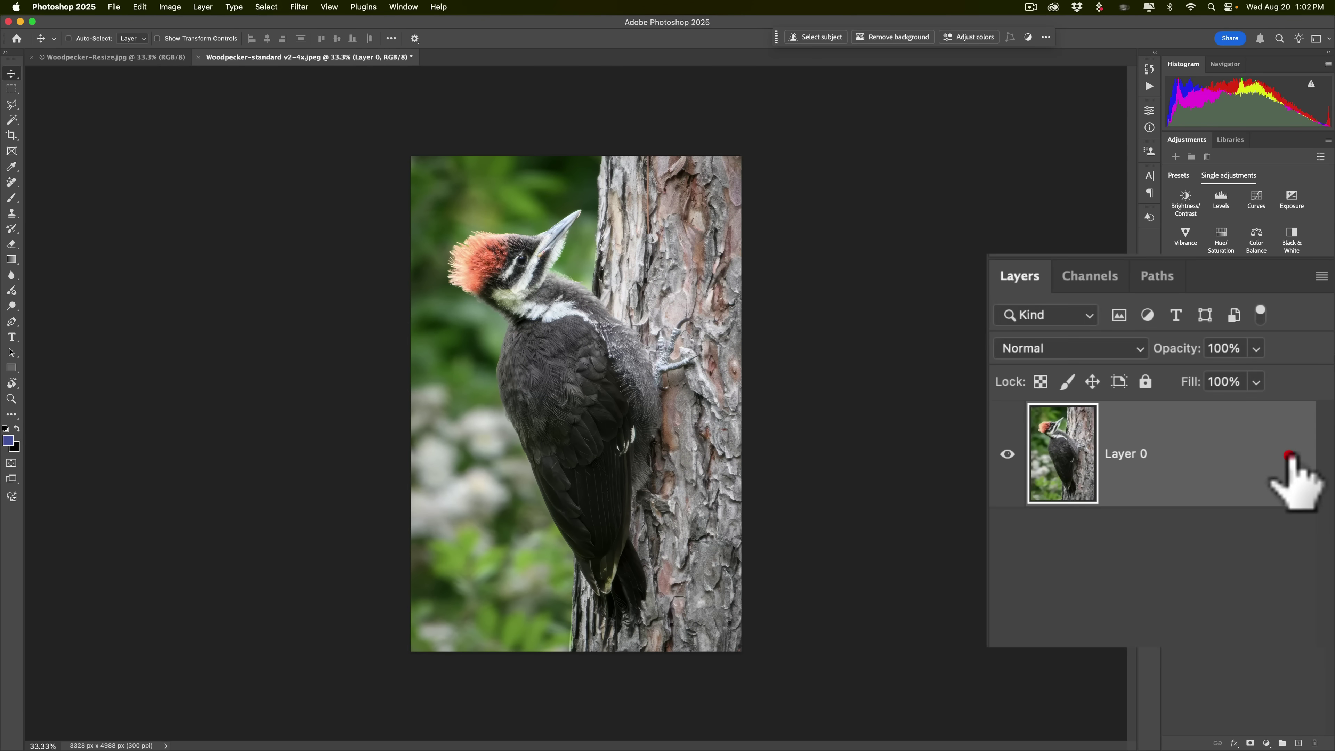
pyautogui.doubleClick(1133, 453)
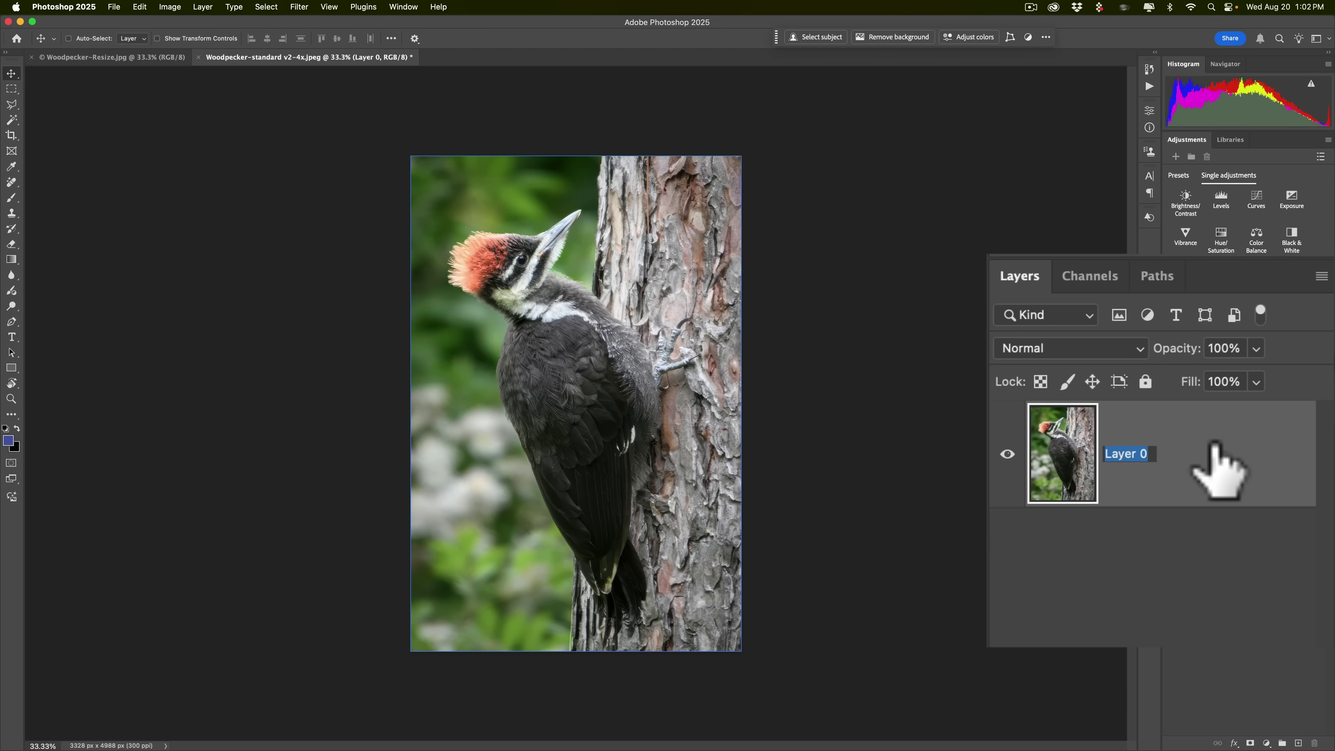
pyautogui.write('Gigap')
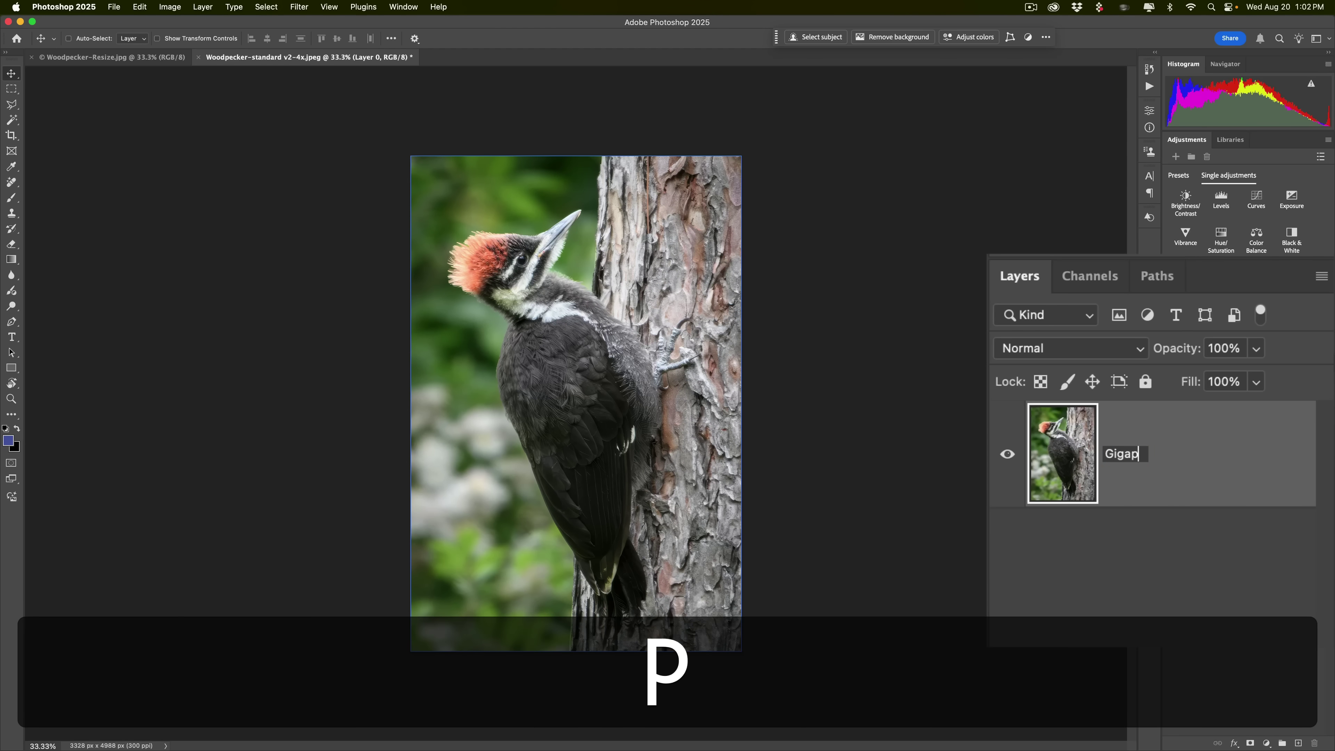
pyautogui.write('ixel')
pyautogui.press('Return')
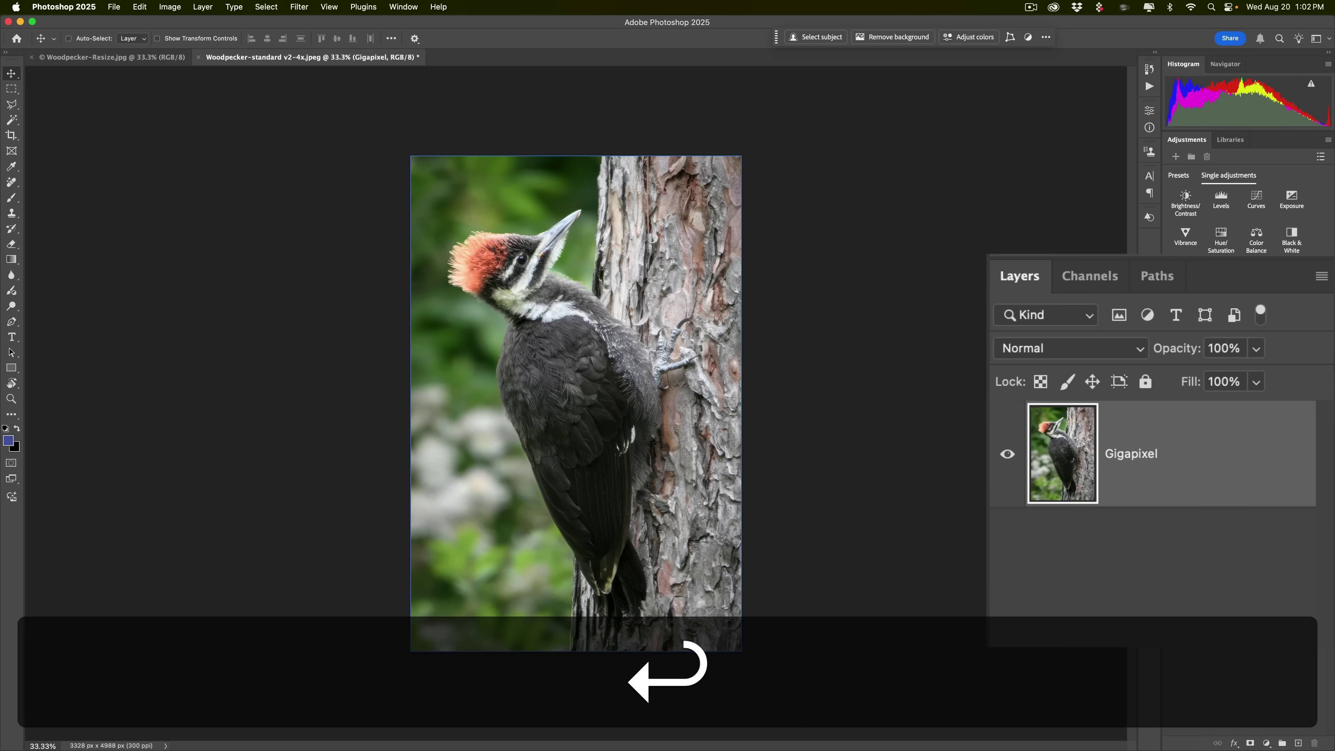
# Step: In Woodpecker-Resize.jpg, unlock the background and rename the layer Resize
pyautogui.click(116, 58)
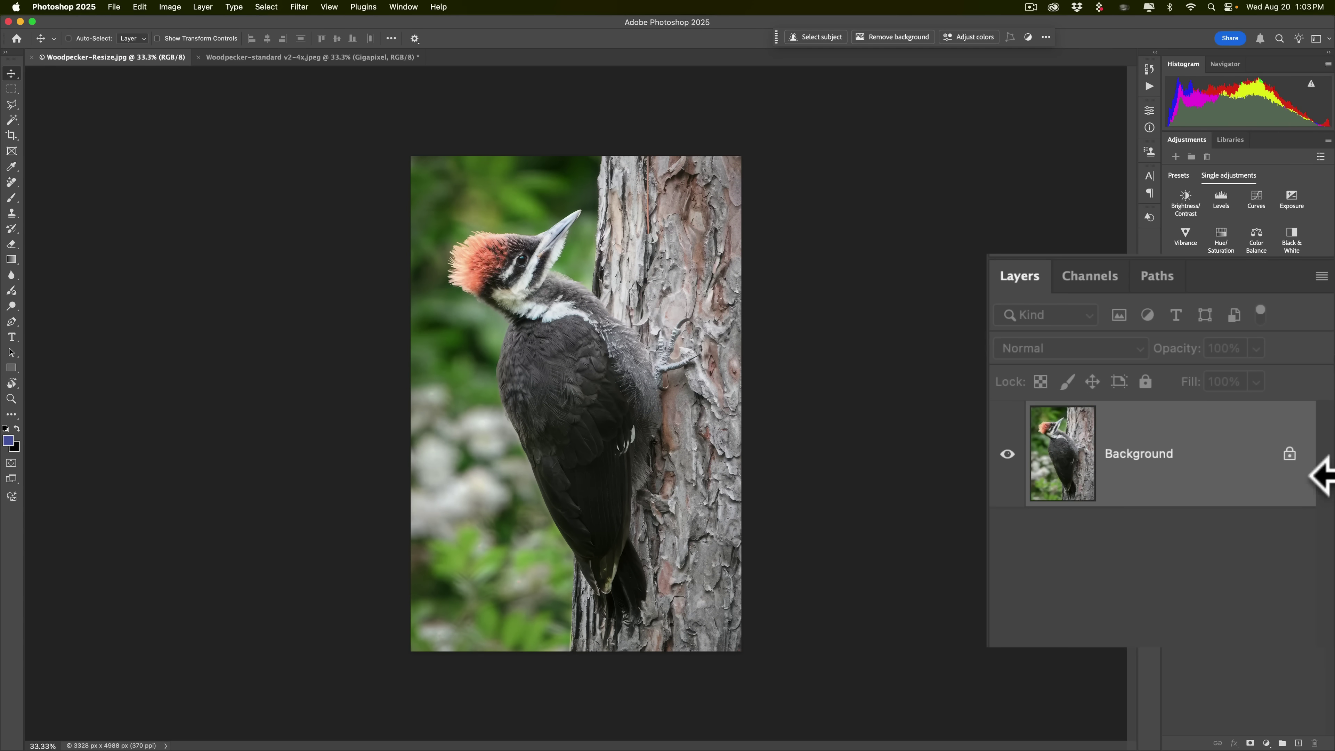
pyautogui.click(1289, 453)
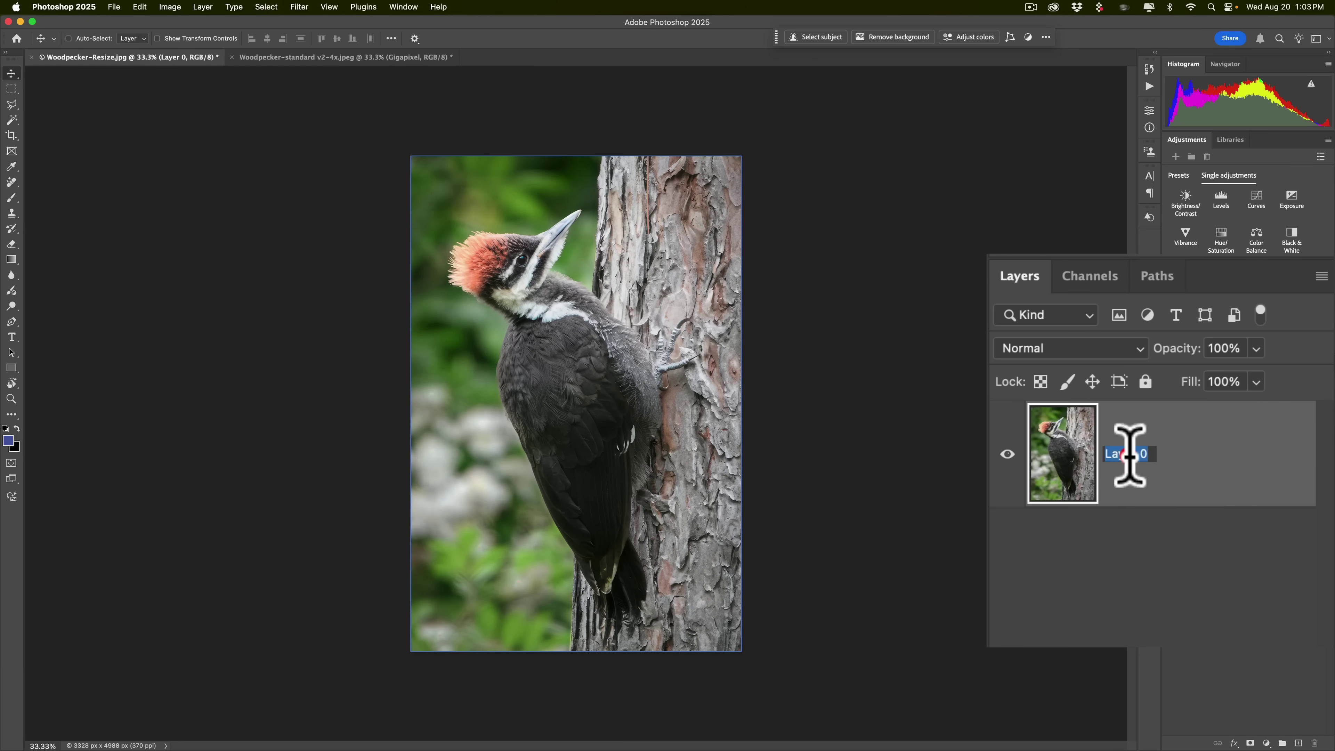
pyautogui.doubleClick(1145, 457)
pyautogui.write('Re')
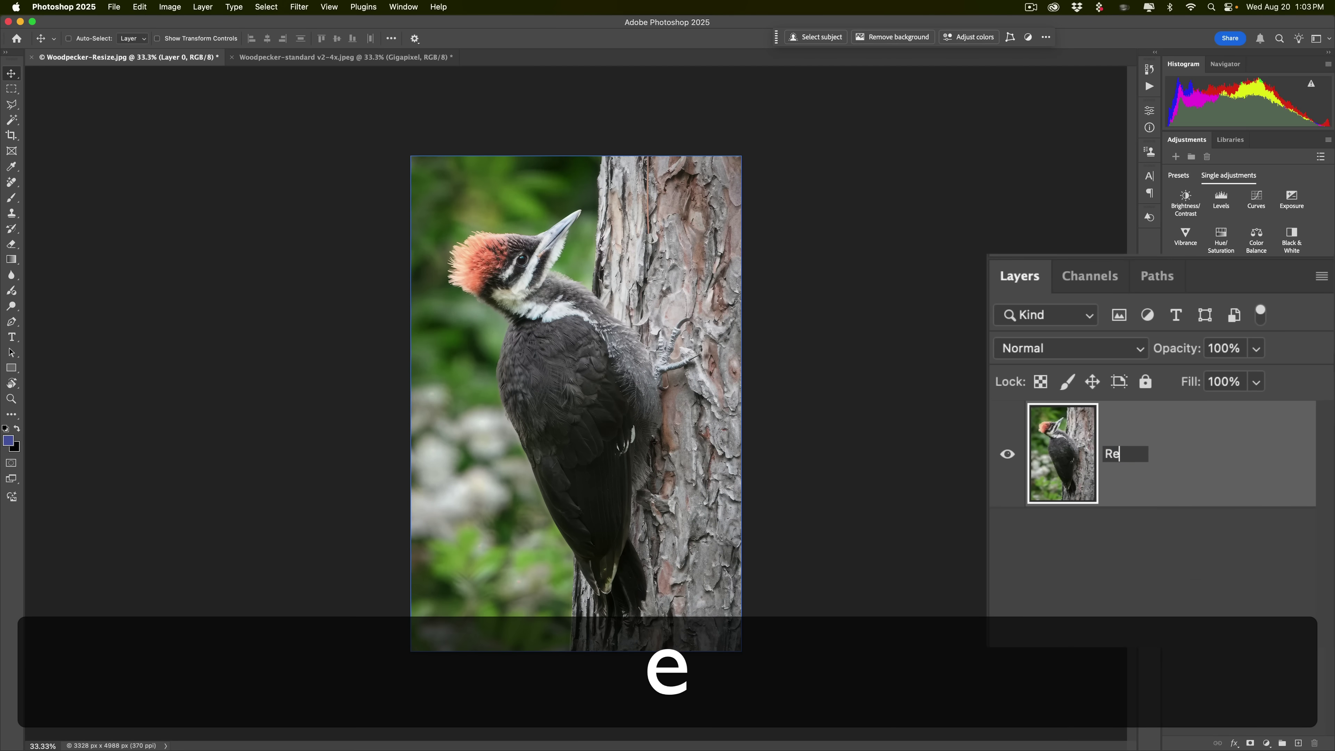
pyautogui.write('size')
pyautogui.press('Return')
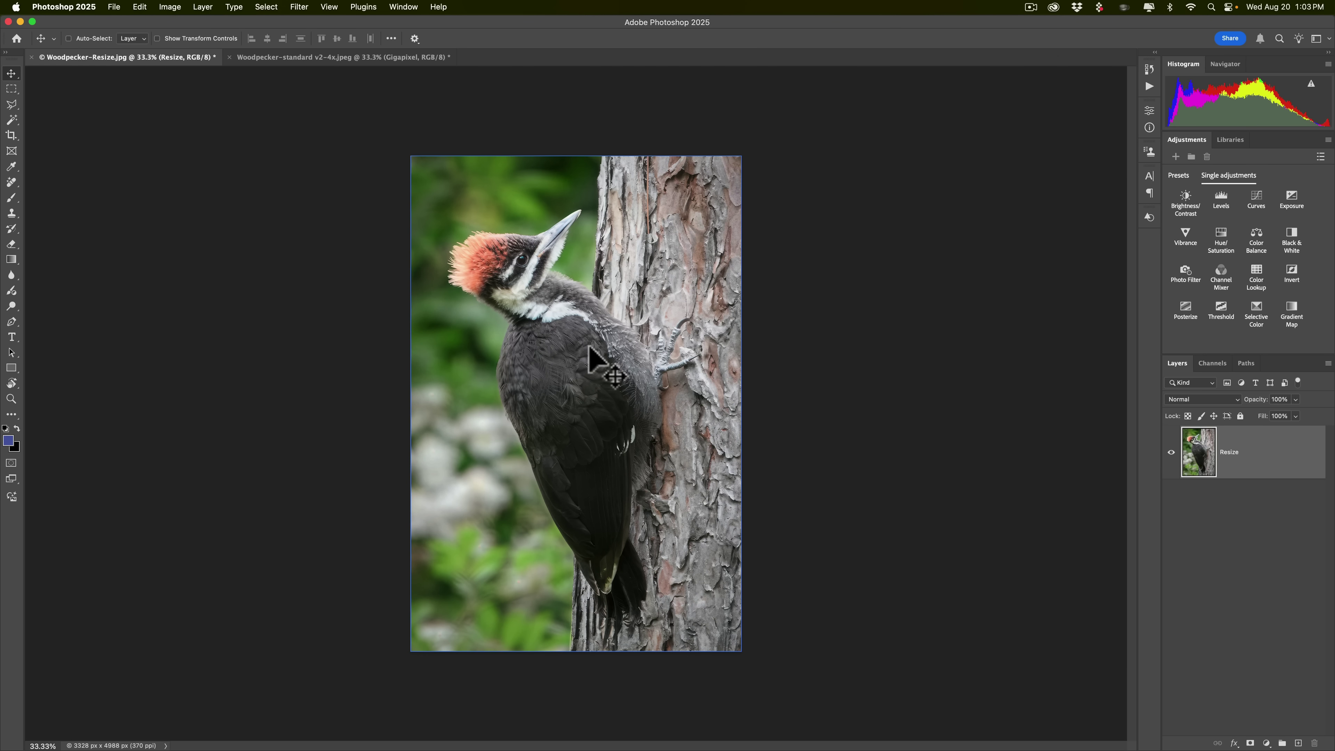
# Step: Shift-drop the Resize image into the Gigapixel document, stacked above the Gigapixel layer
pyautogui.moveTo(591, 349); pyautogui.dragTo(302, 61)
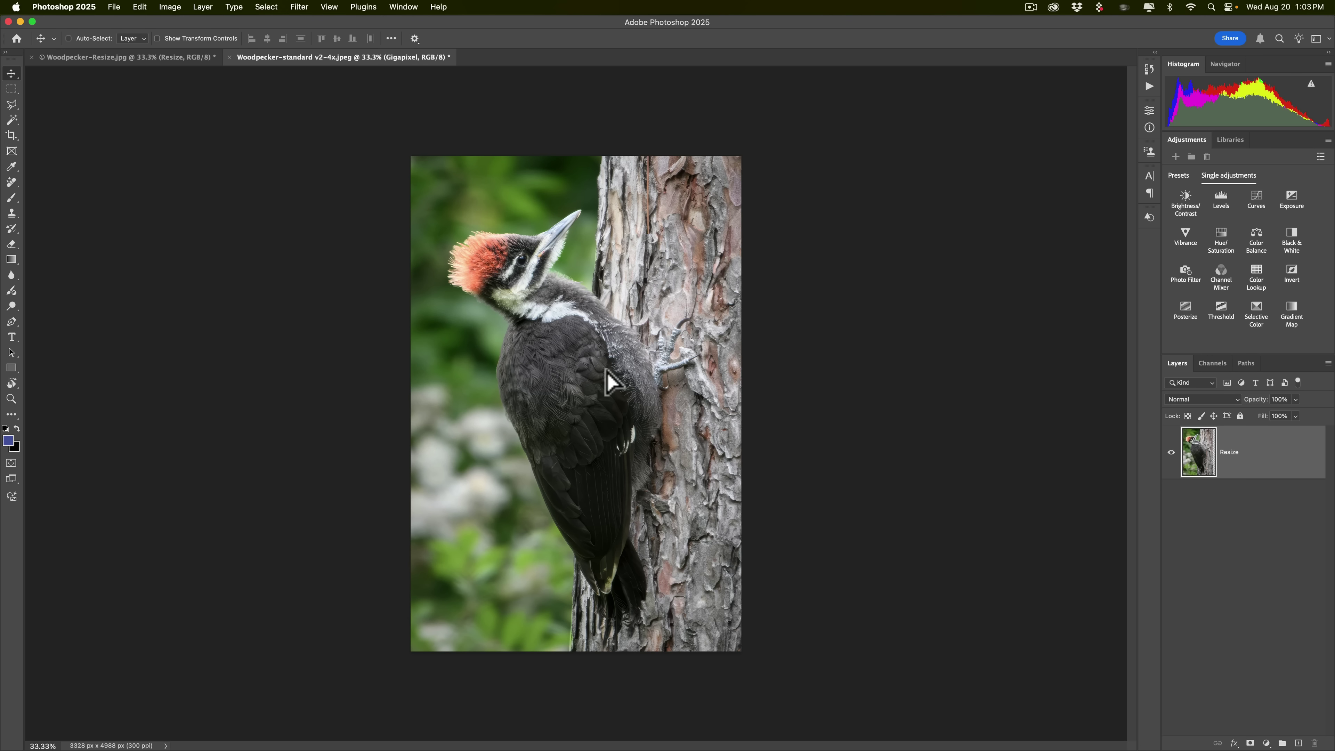
pyautogui.press('shift')
pyautogui.moveTo(607, 372); pyautogui.dragTo(607, 372)
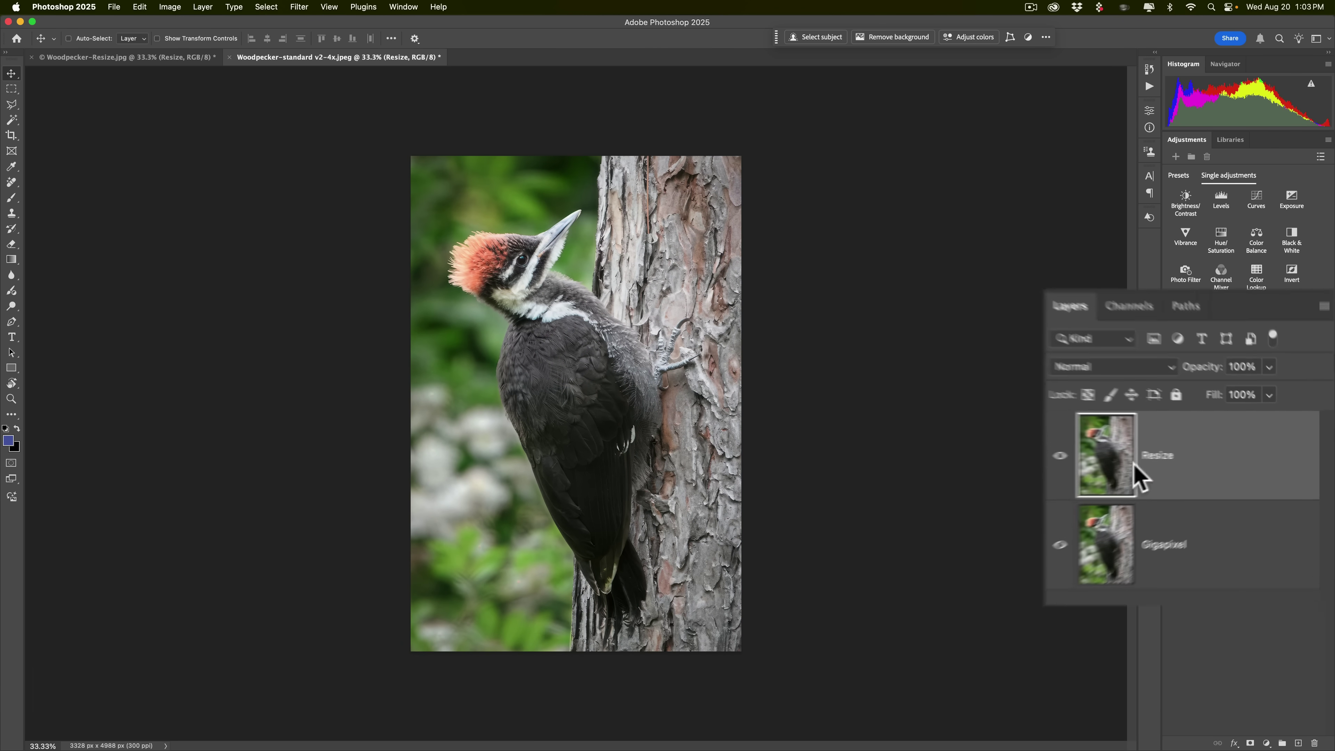
pyautogui.click(1168, 566)
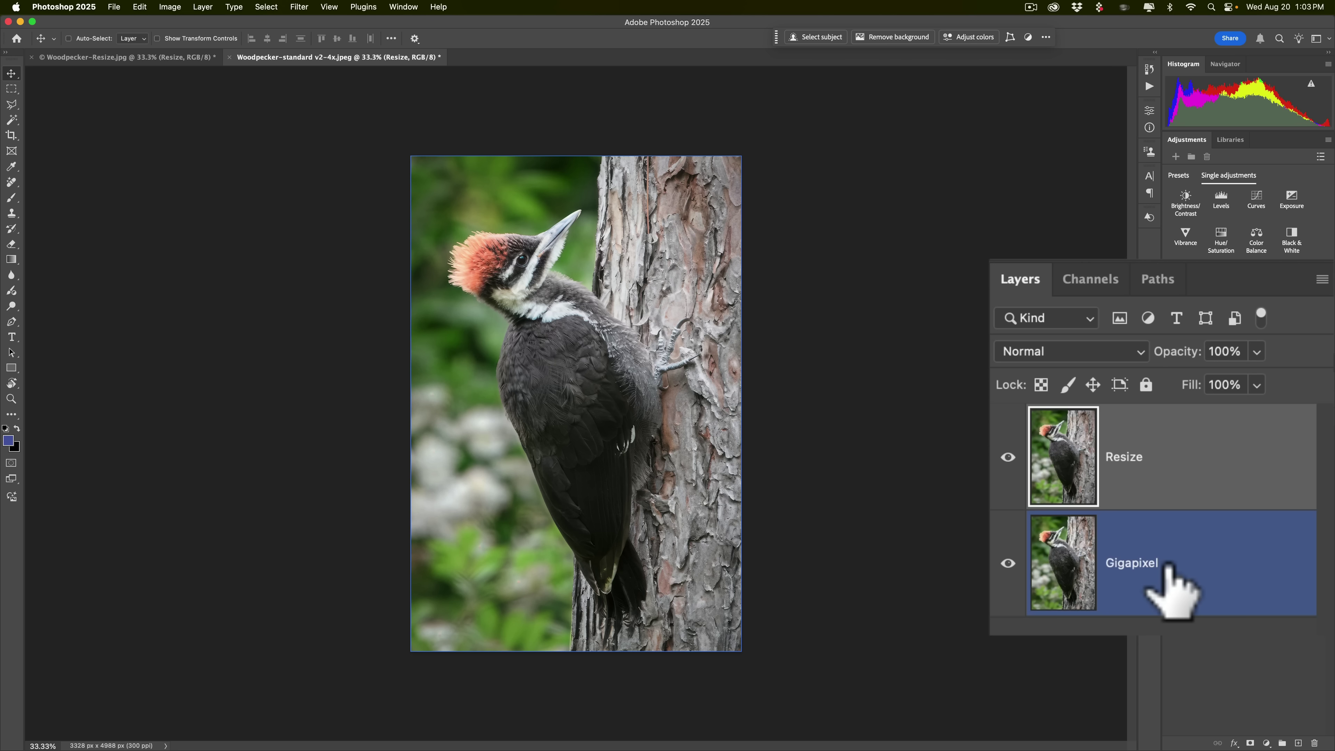
pyautogui.moveTo(1165, 560); pyautogui.dragTo(886, 302)
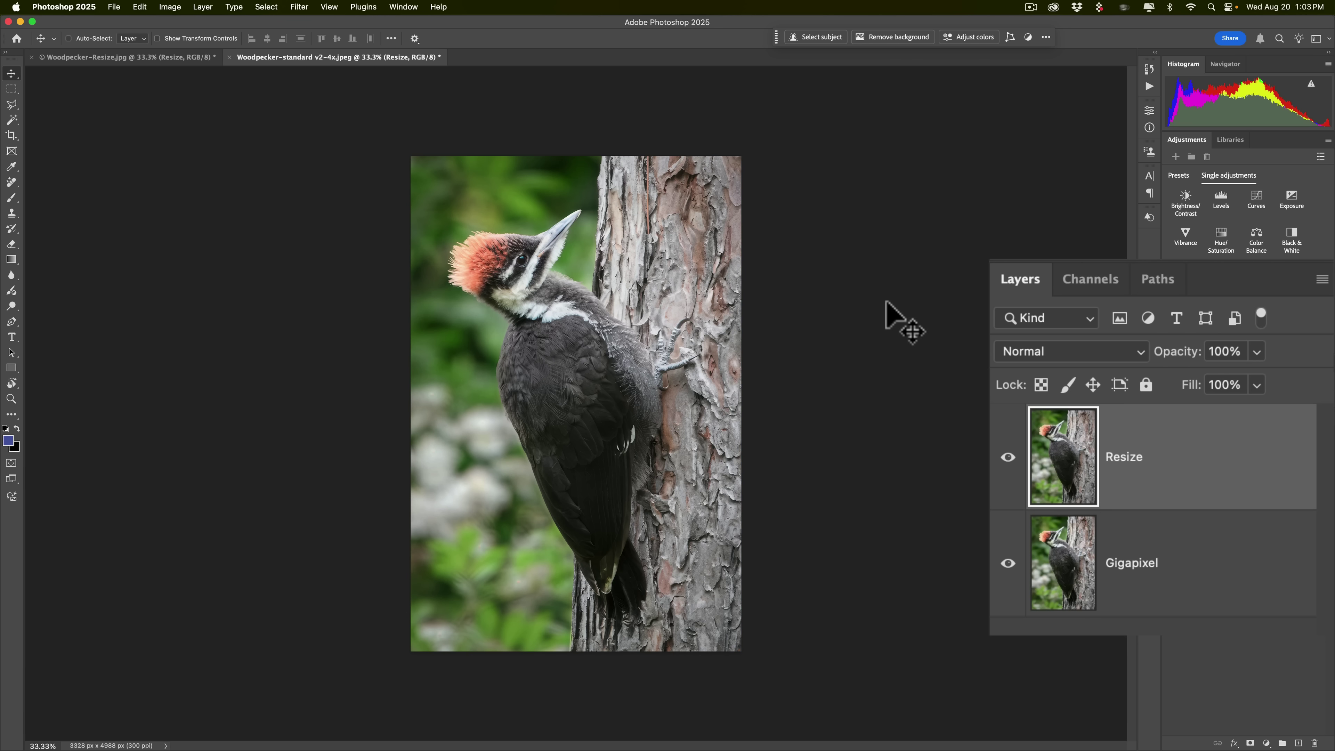
# Step: Zoom to 66.7% on the woodpecker and toggle the Resize layer, leaving it hidden
pyautogui.press('super')
pyautogui.press('super+plus')
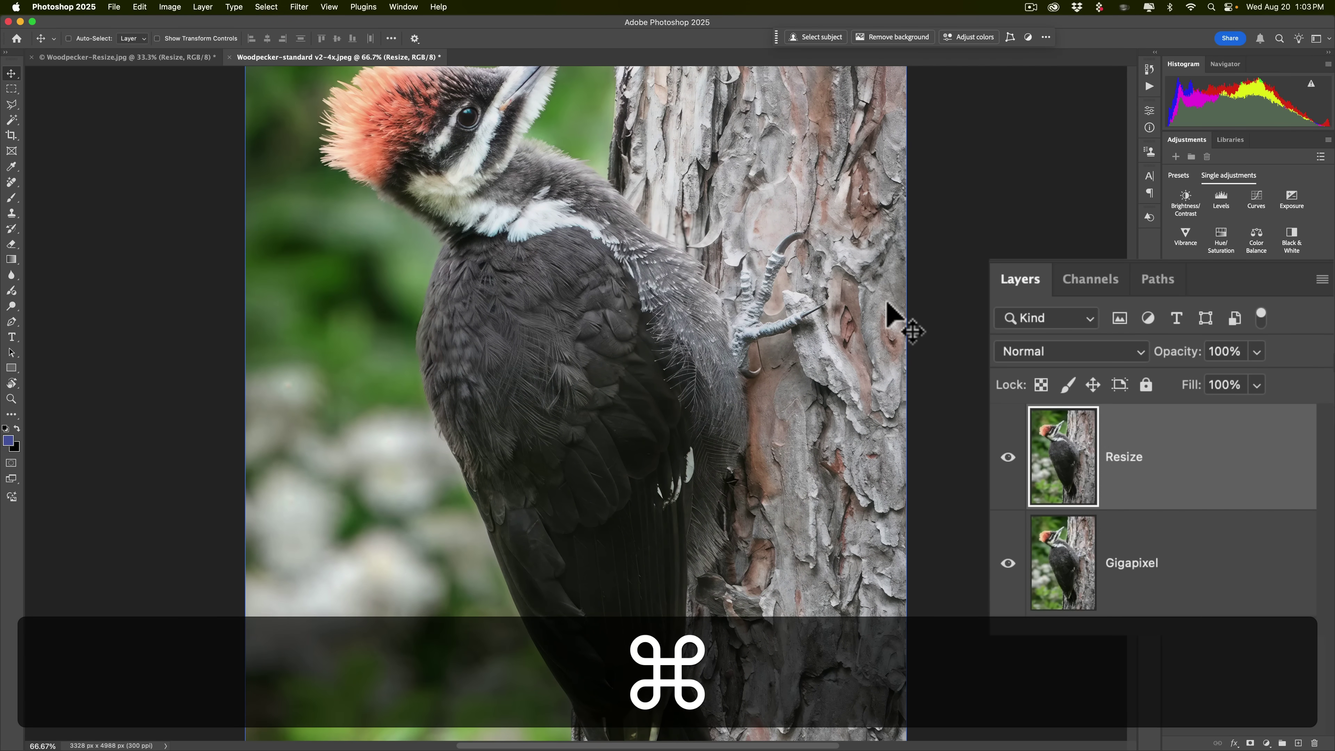
pyautogui.scroll(10, 888, 305)
pyautogui.hscroll(-3, 888, 305)
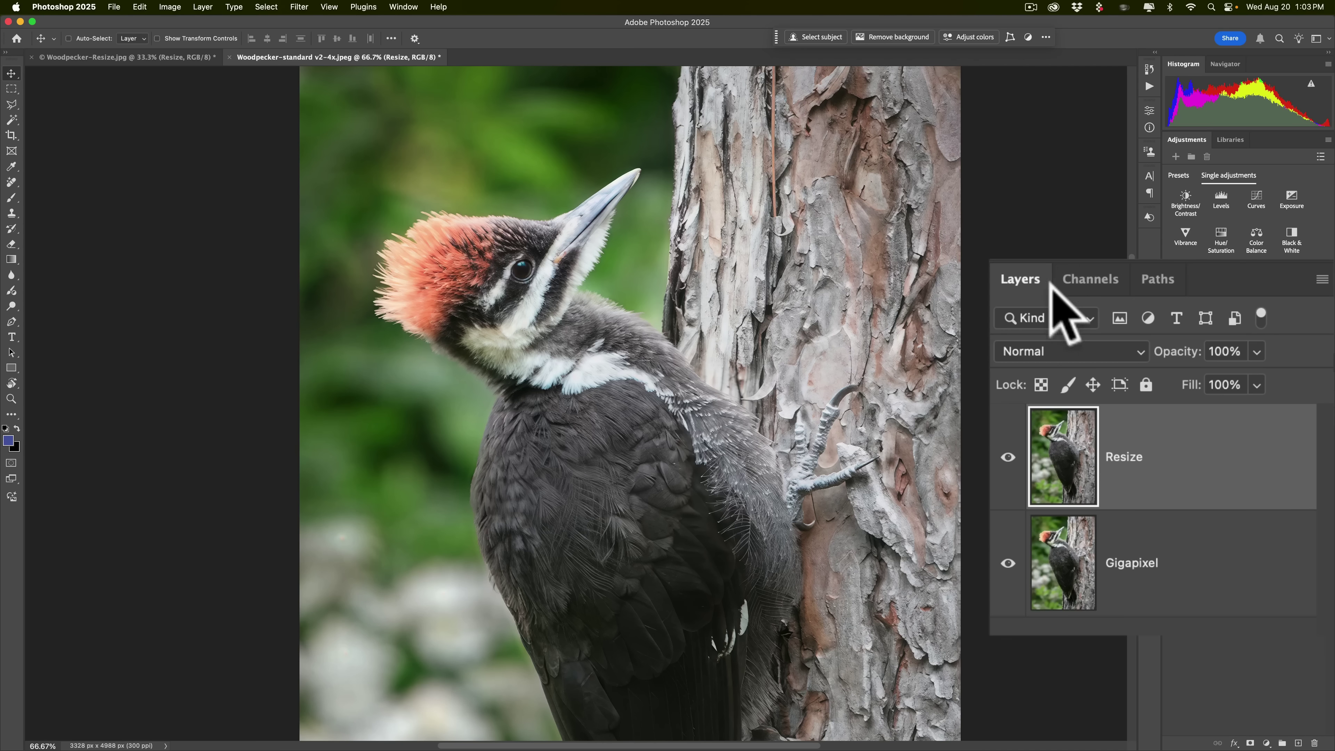
pyautogui.click(1141, 531)
pyautogui.click(1140, 494)
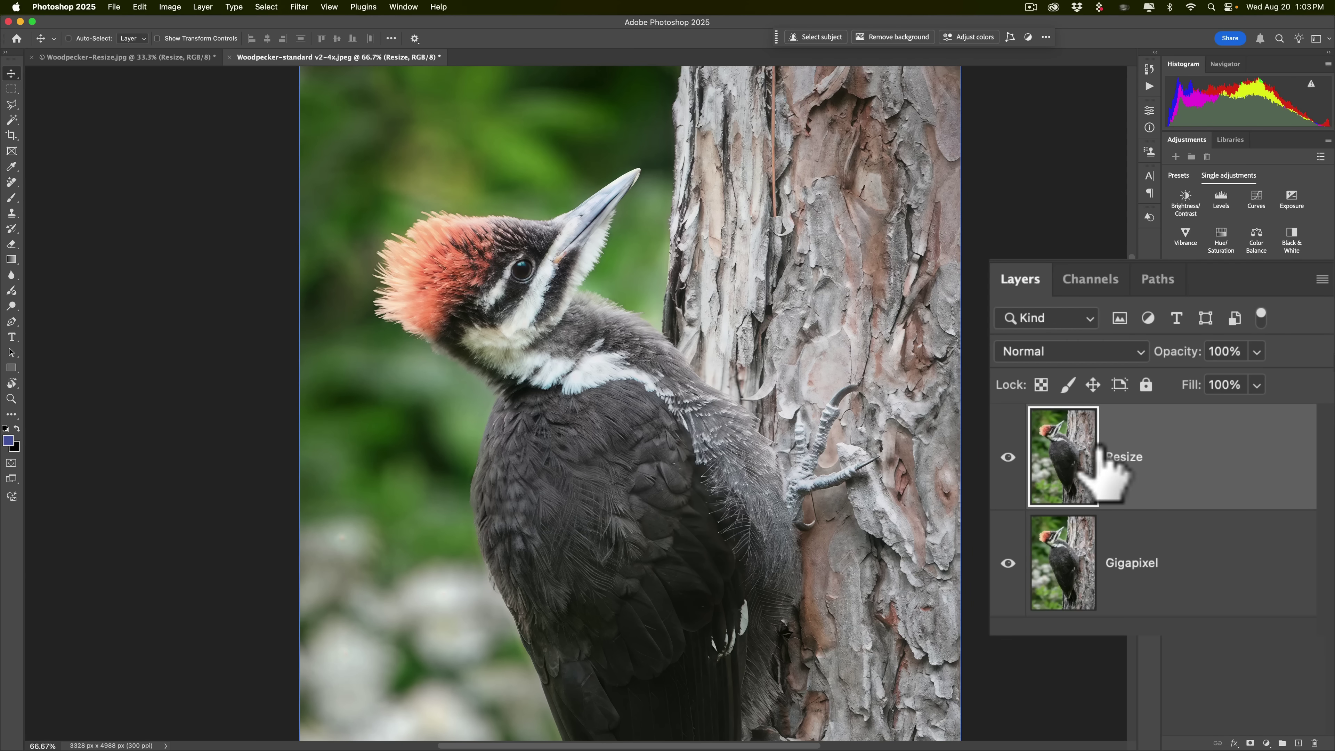
pyautogui.click(1008, 456)
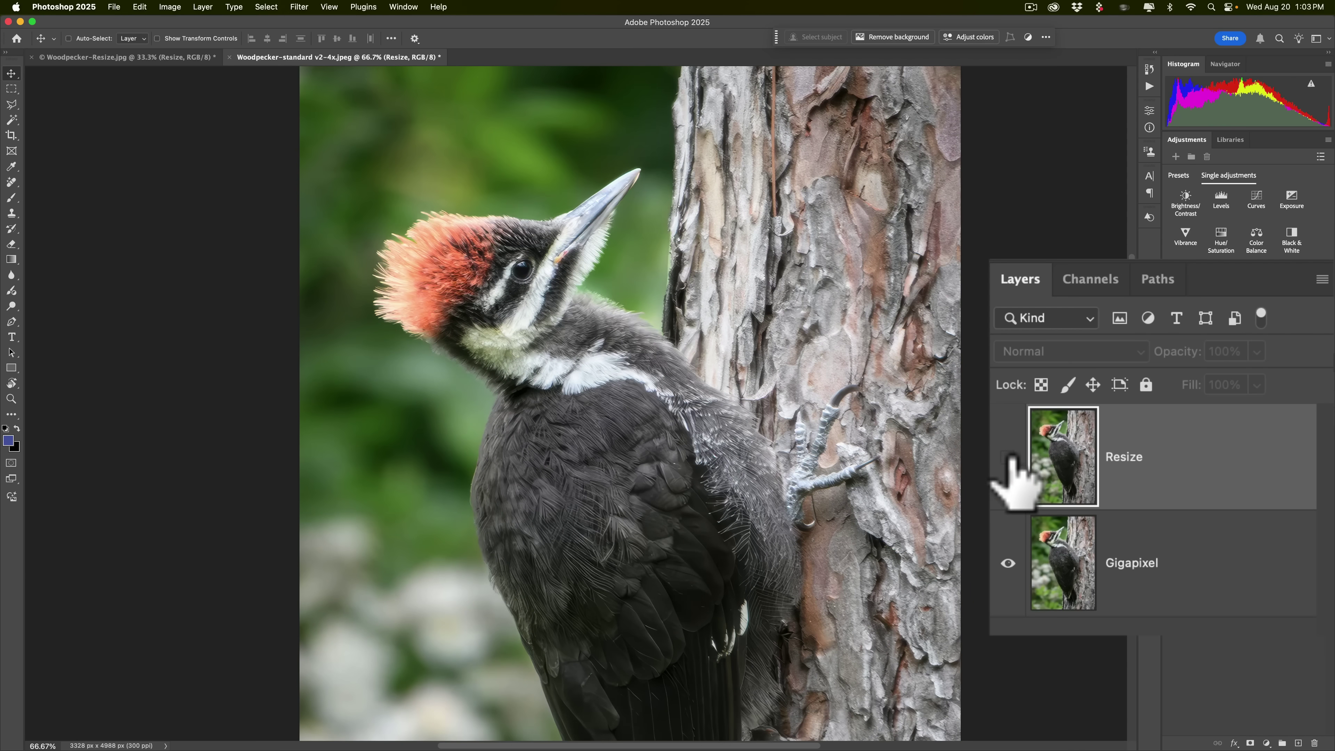
pyautogui.click(1008, 456)
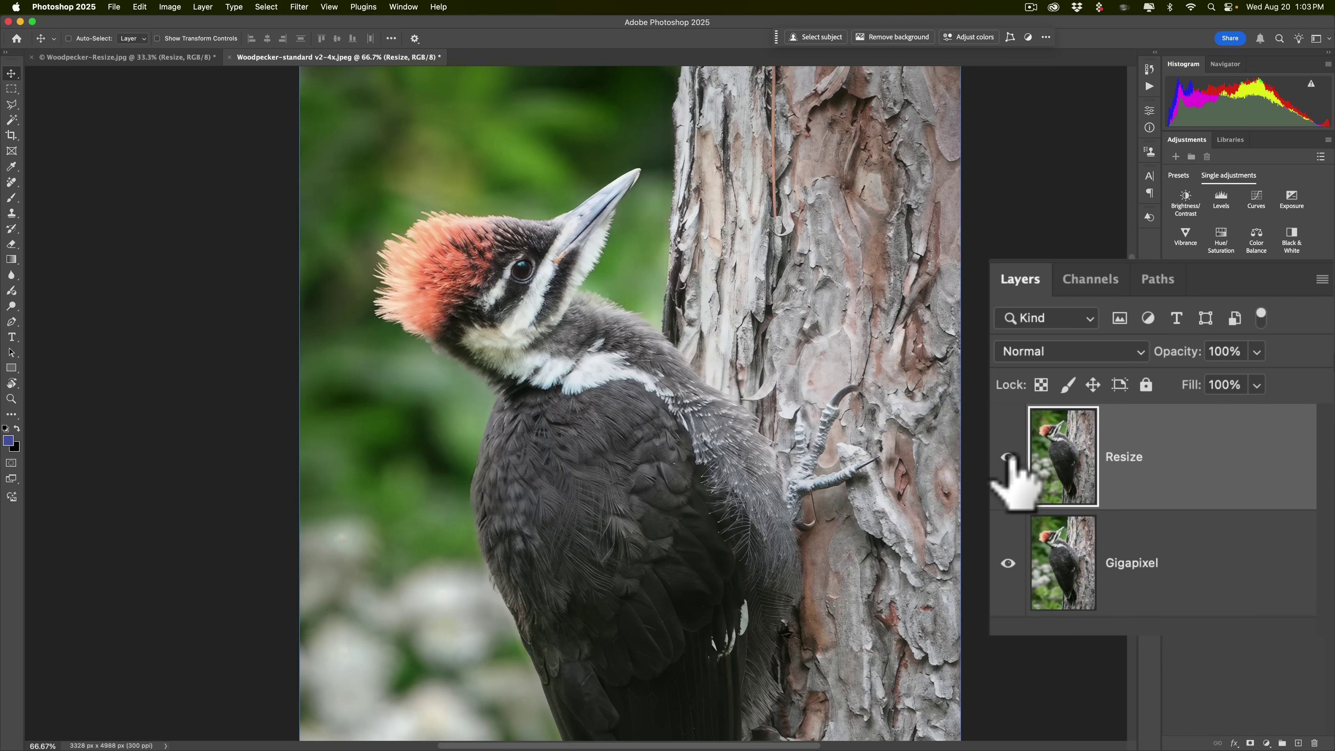
pyautogui.click(1008, 457)
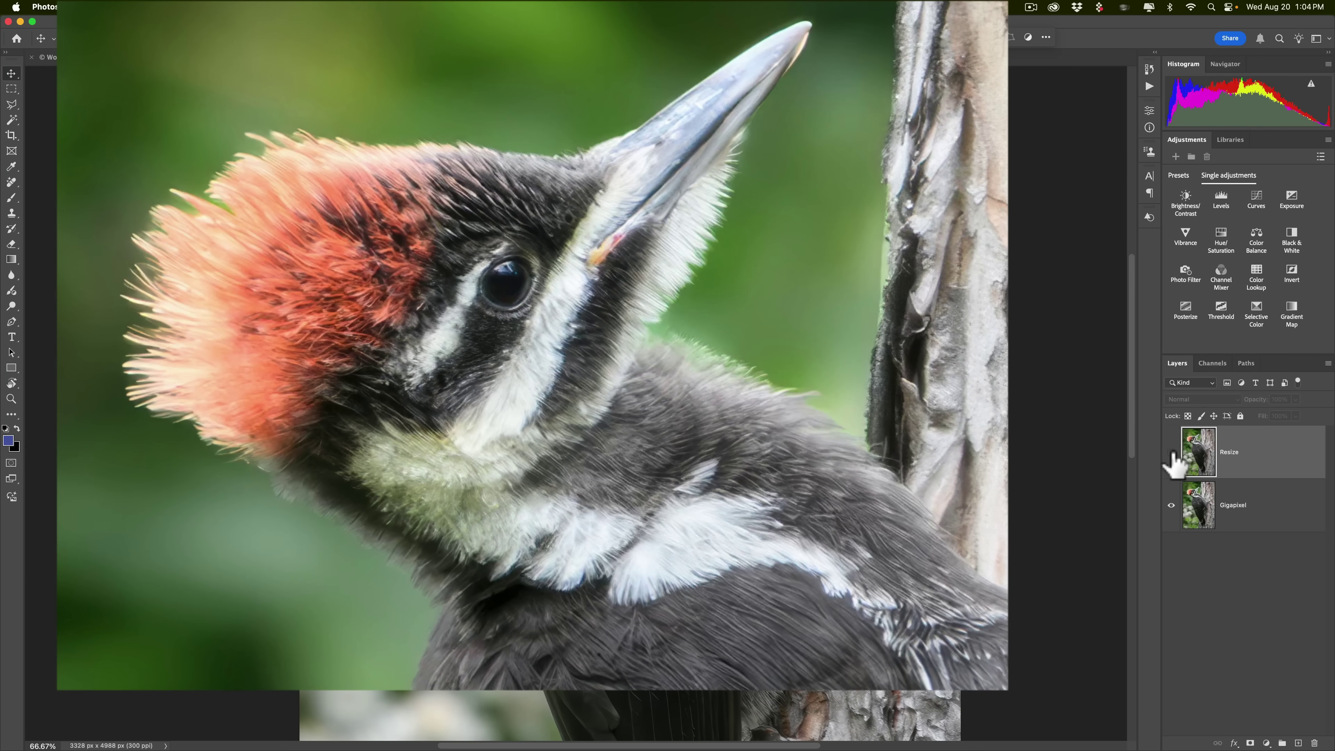
pyautogui.click(1171, 452)
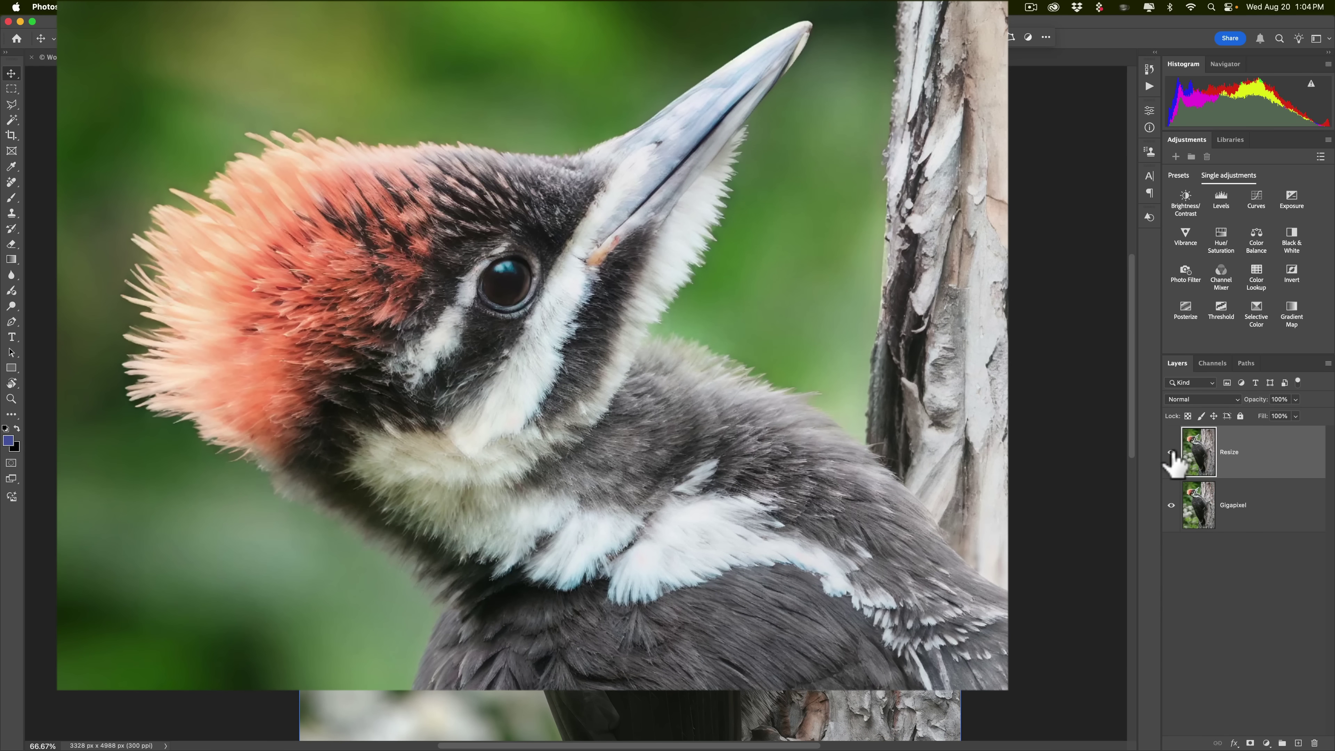
pyautogui.click(1171, 452)
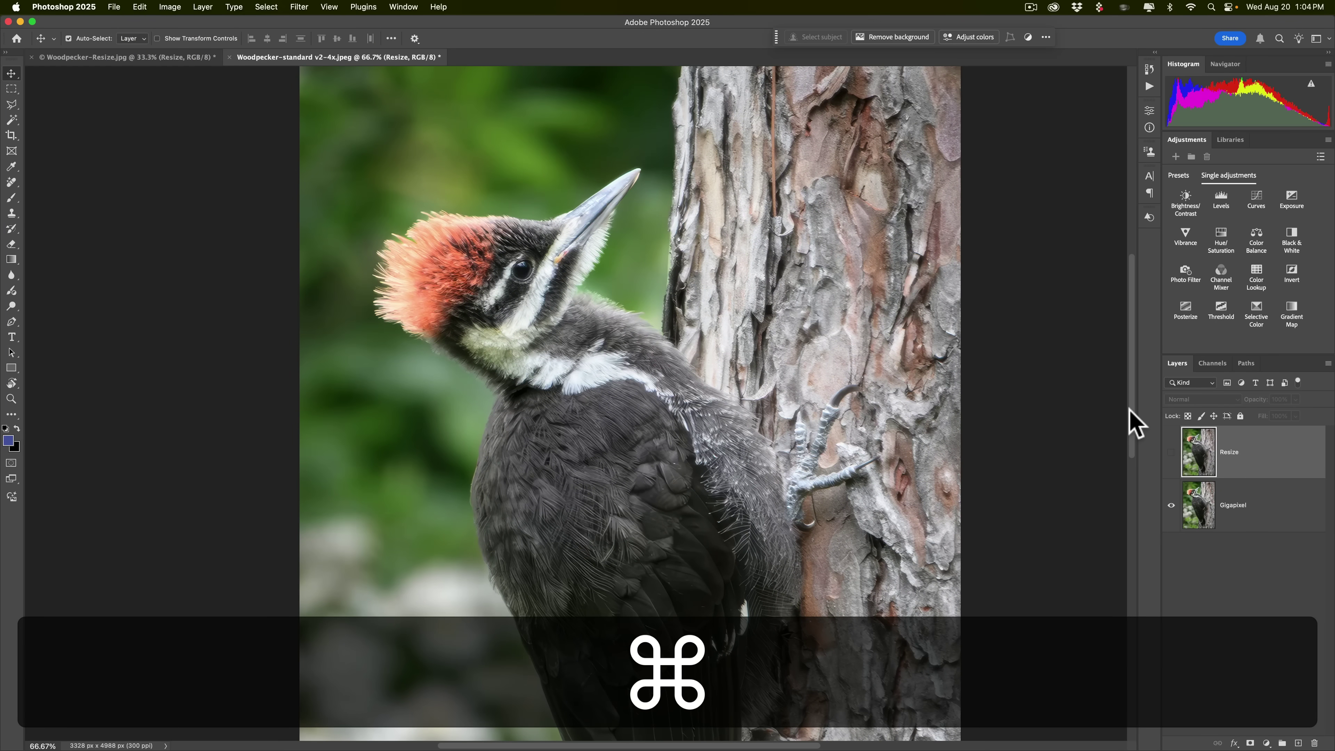
# Step: Open the original Woodpecker.jpg in Photoshop and carry it toward the upscaled document
pyautogui.press('super+0')
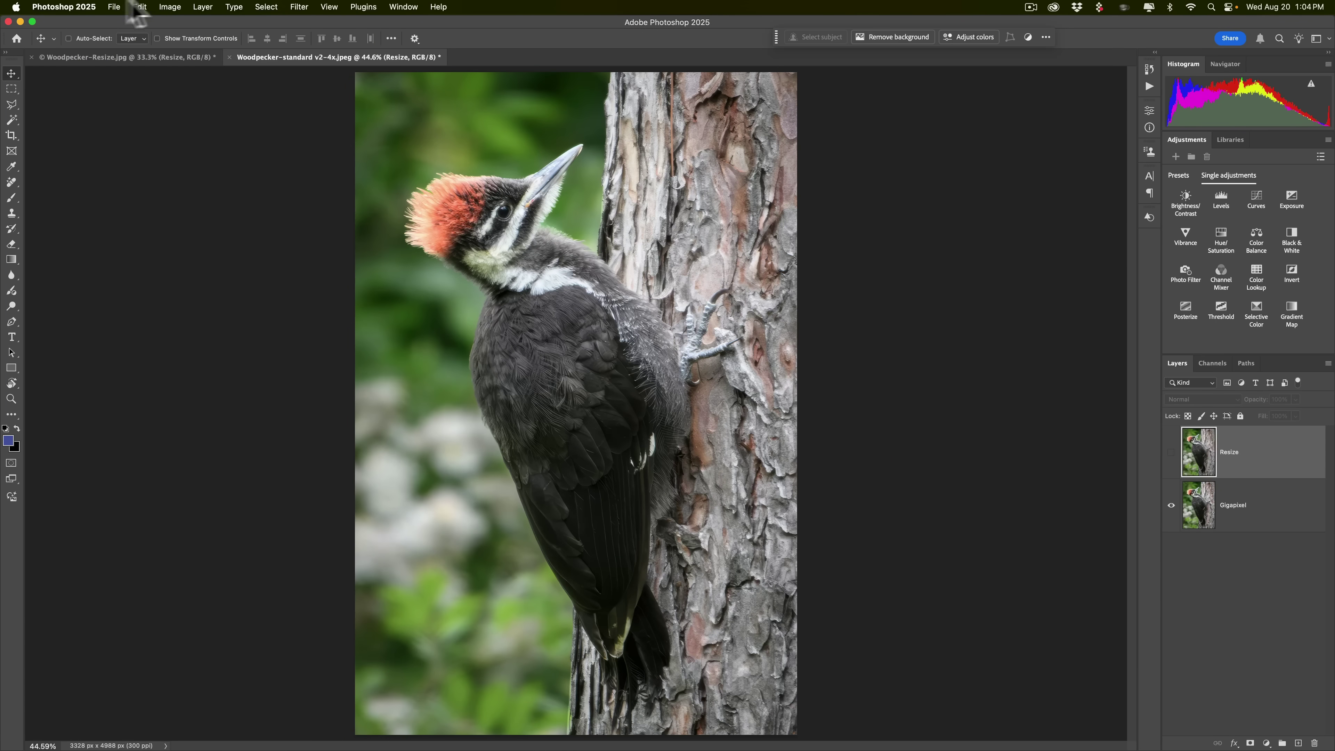
pyautogui.click(20, 22)
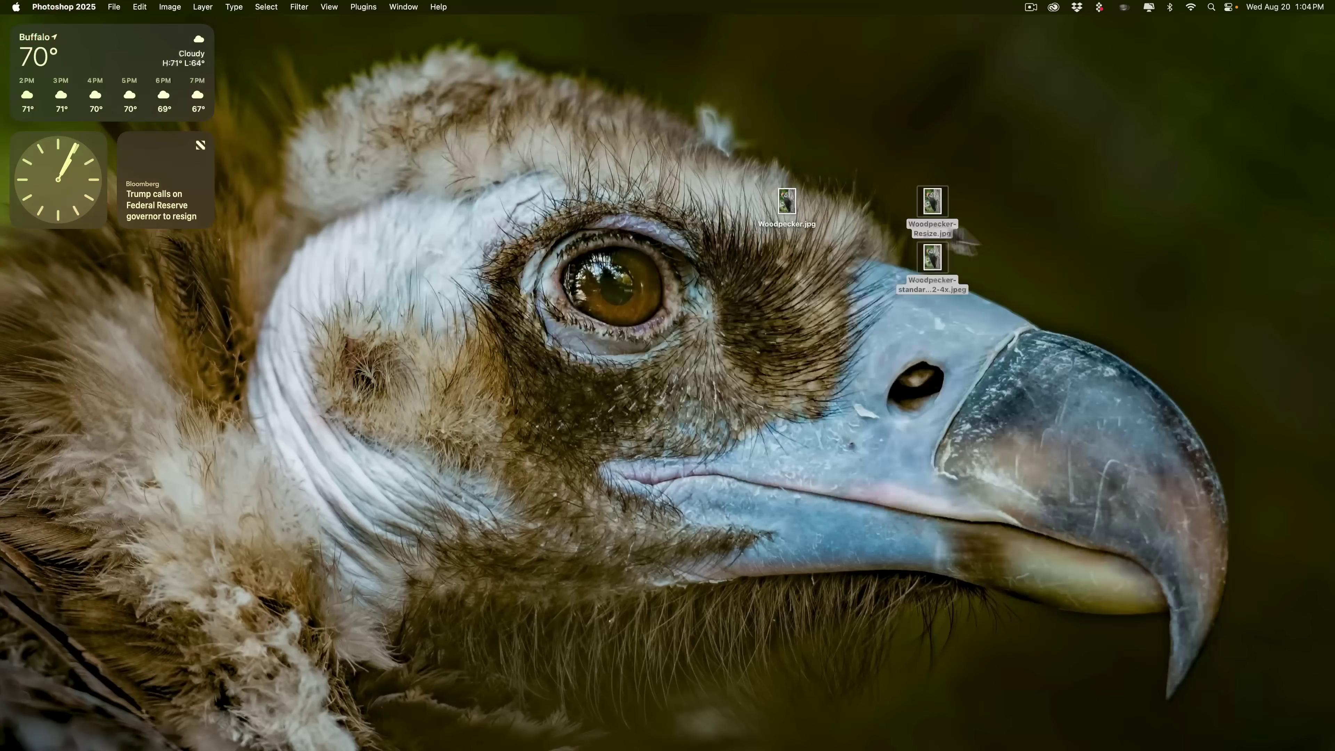
pyautogui.click(760, 206)
pyautogui.moveTo(783, 207); pyautogui.dragTo(772, 723)
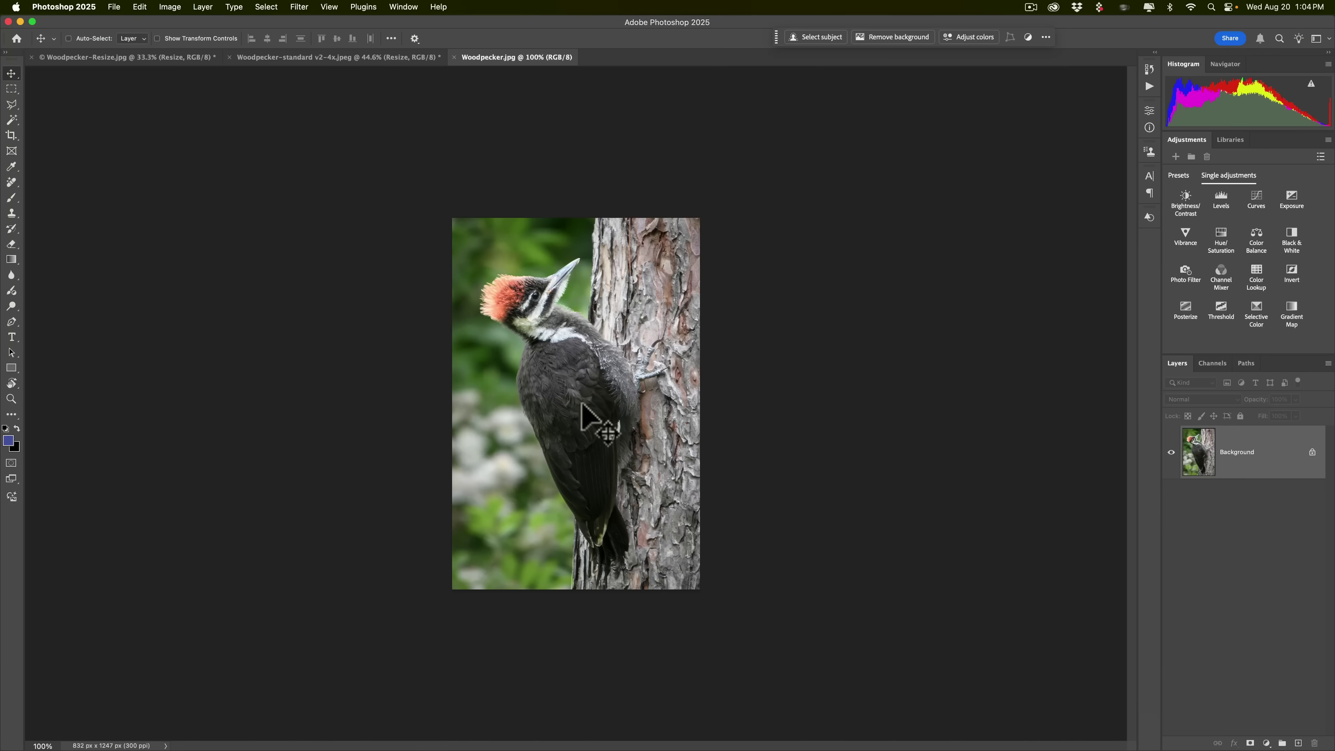
pyautogui.moveTo(597, 356); pyautogui.dragTo(508, 247)
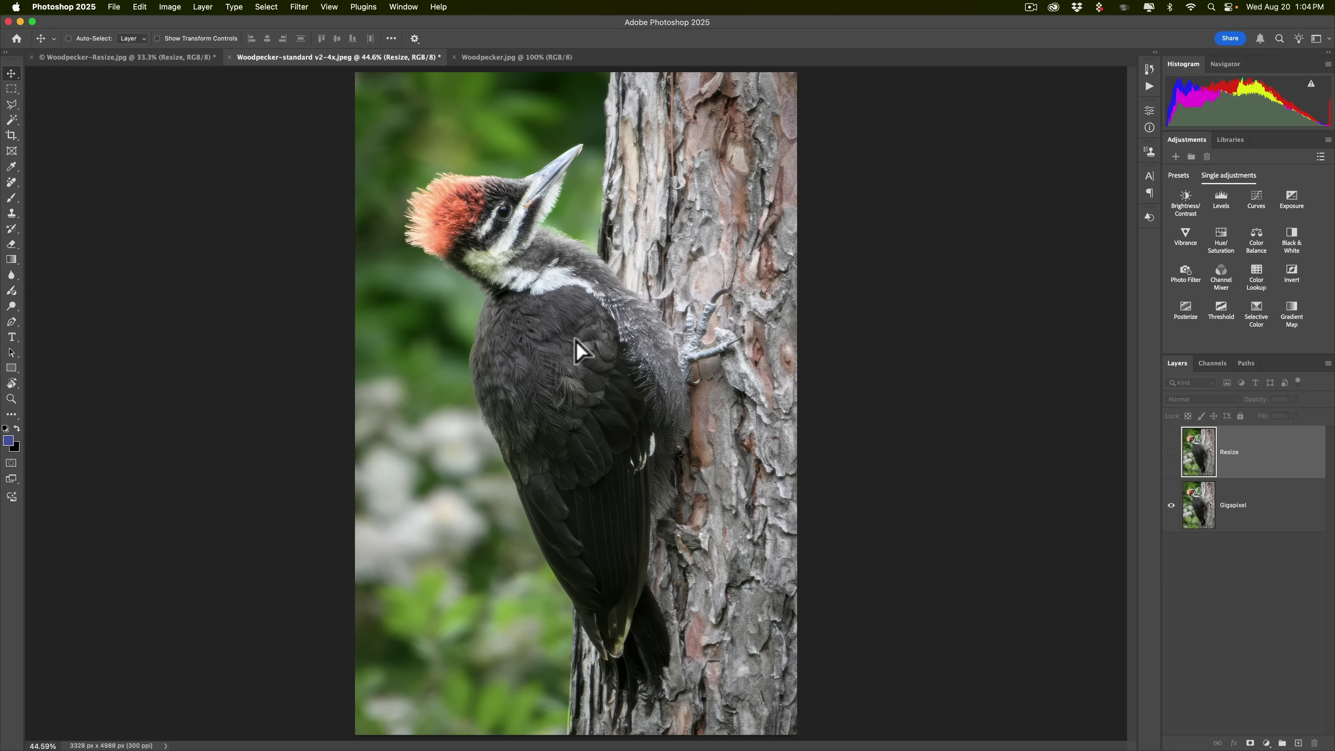
# Step: Shift-drop the original photo centred into the upscaled document and name its layer Original
pyautogui.press('shift')
pyautogui.moveTo(575, 340); pyautogui.dragTo(576, 341)
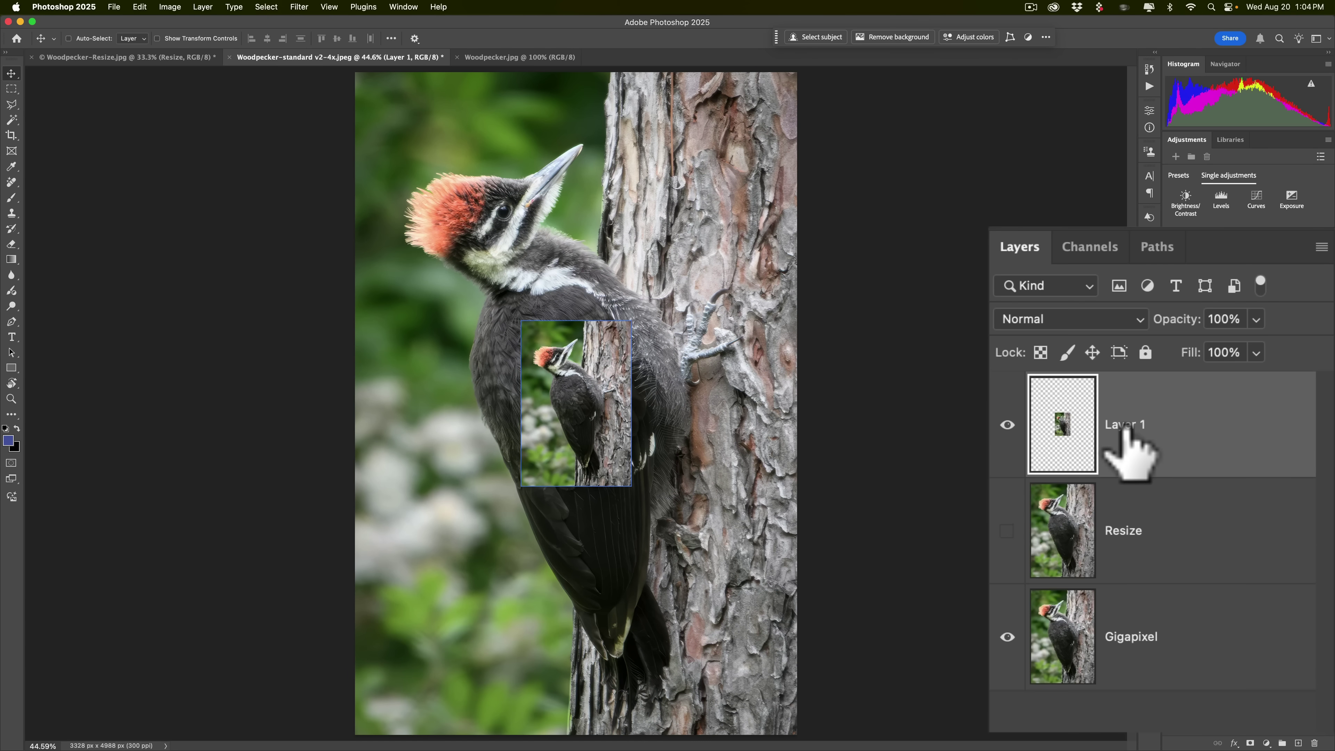
pyautogui.doubleClick(1137, 428)
pyautogui.write('Origin')
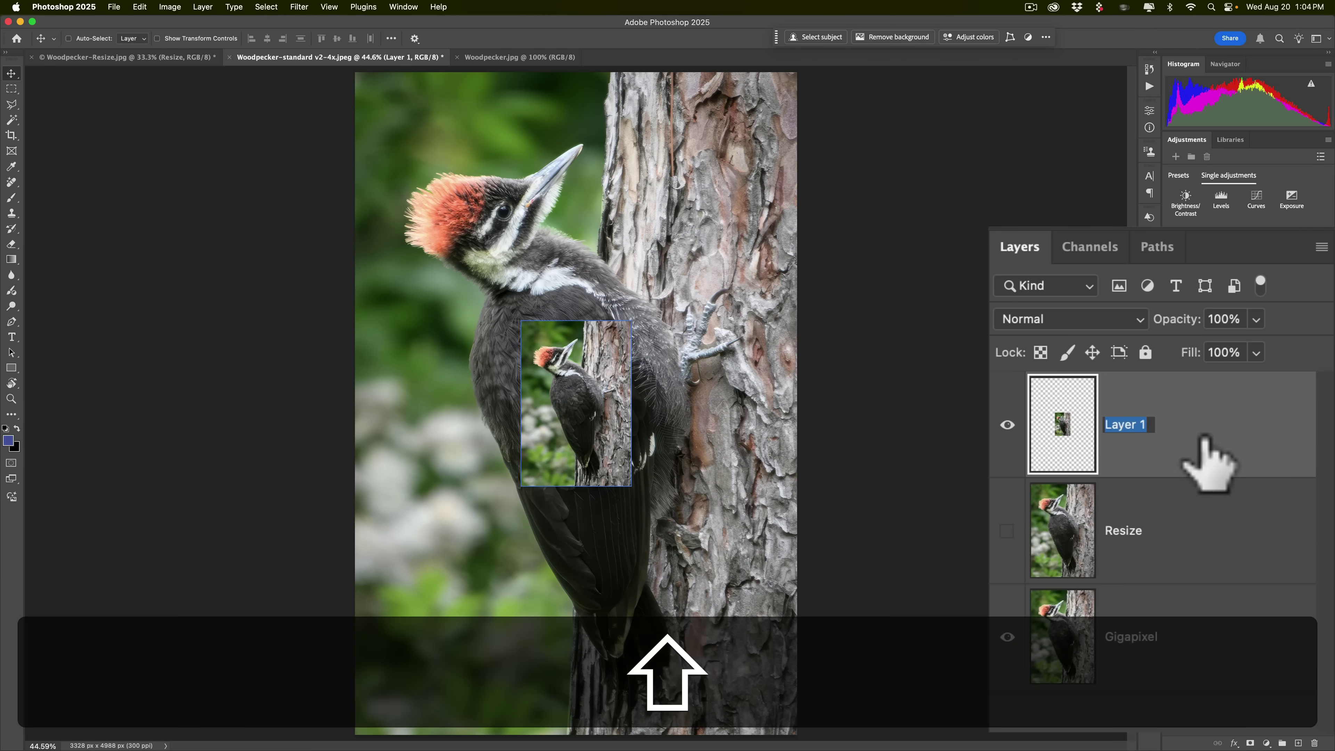
pyautogui.write('al')
pyautogui.press('Return')
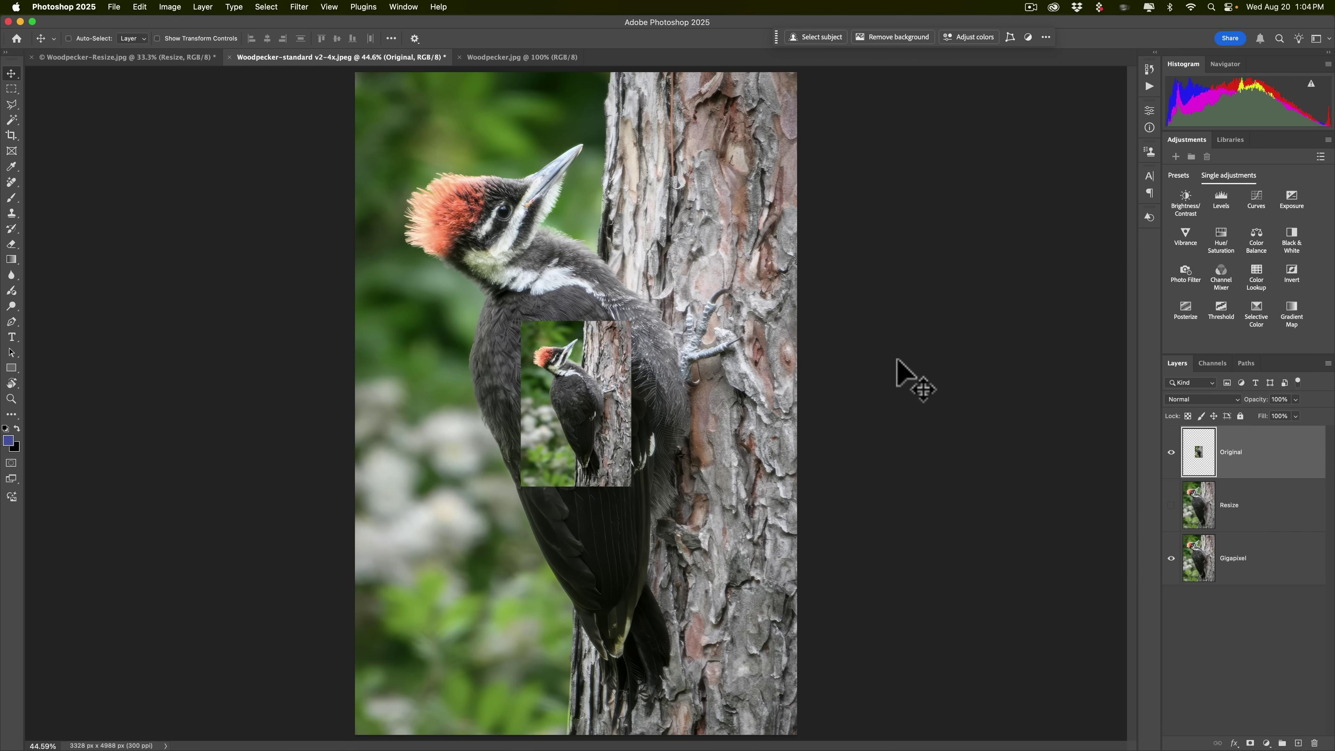
# Step: Free-transform the Original layer up 400% so it fills the 3328 × 4988 px canvas
pyautogui.press('super')
pyautogui.press('super+t')
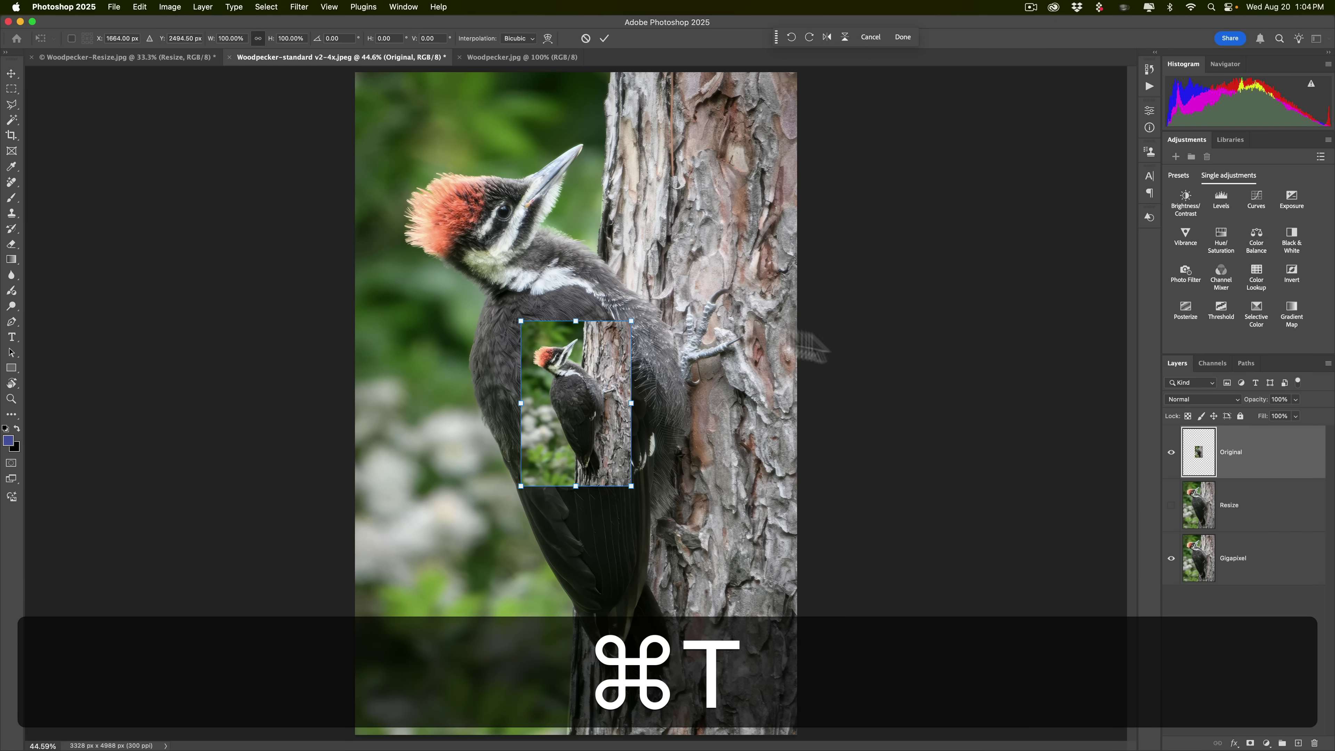
pyautogui.moveTo(577, 322); pyautogui.dragTo(572, 79)
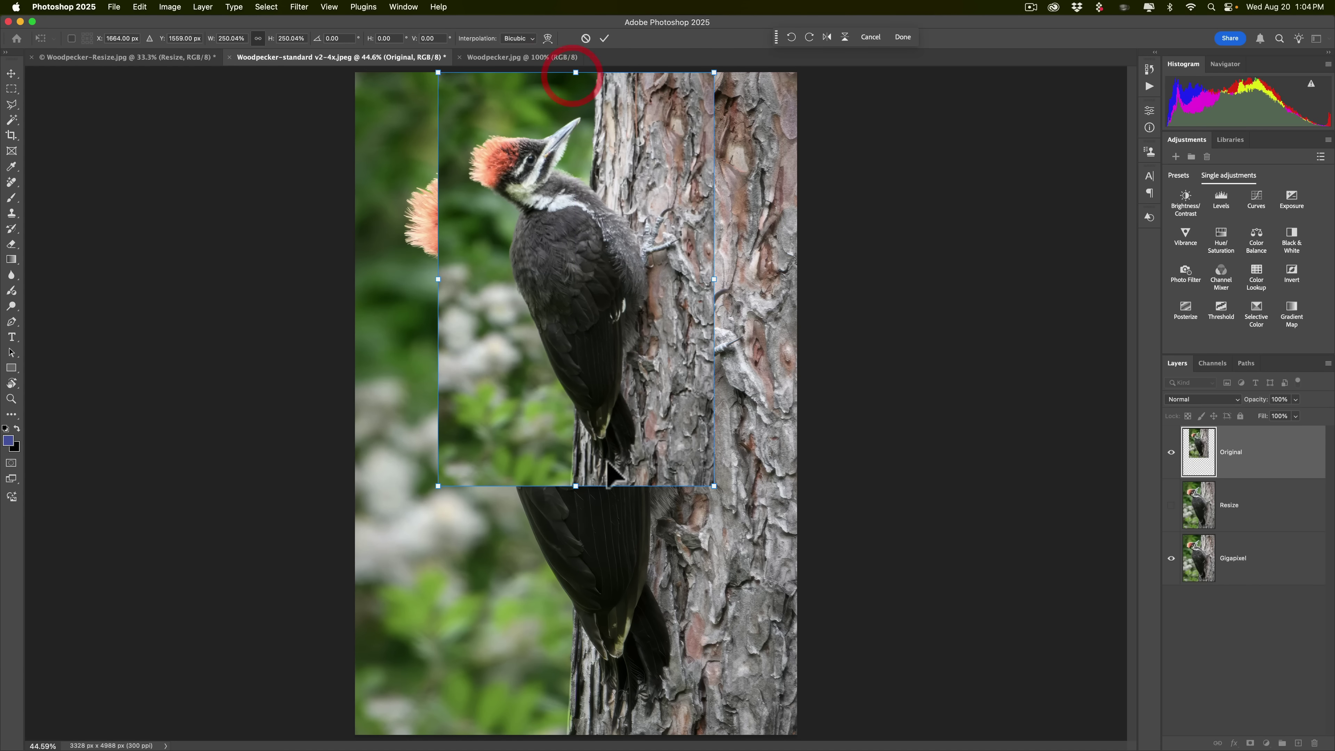
pyautogui.moveTo(576, 486); pyautogui.dragTo(580, 726)
pyautogui.click(606, 38)
# Step: Zoom to 100% on the woodpecker's head and hide Original to view the Resize upscale
pyautogui.press('super+plus')
pyautogui.press('super+plus')
pyautogui.press('super+plus')
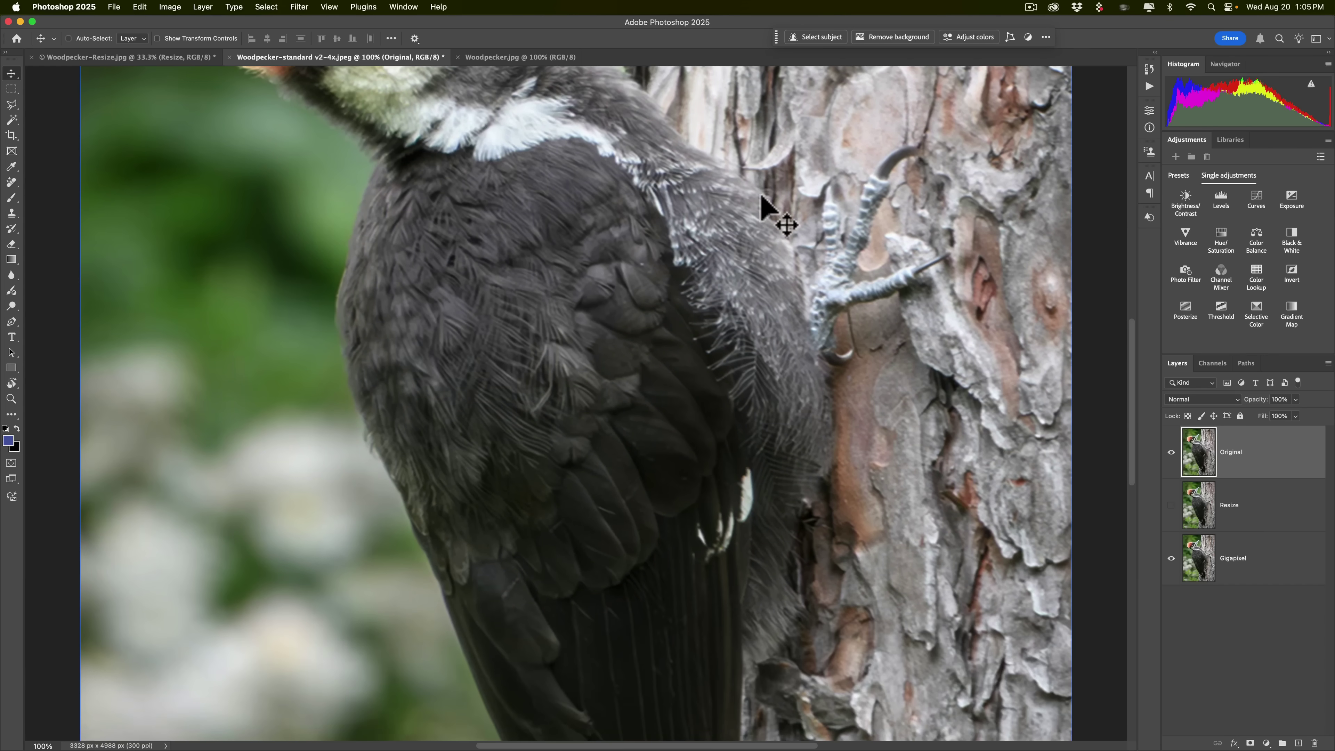
pyautogui.scroll(5, 772, 213)
pyautogui.scroll(1, 772, 213)
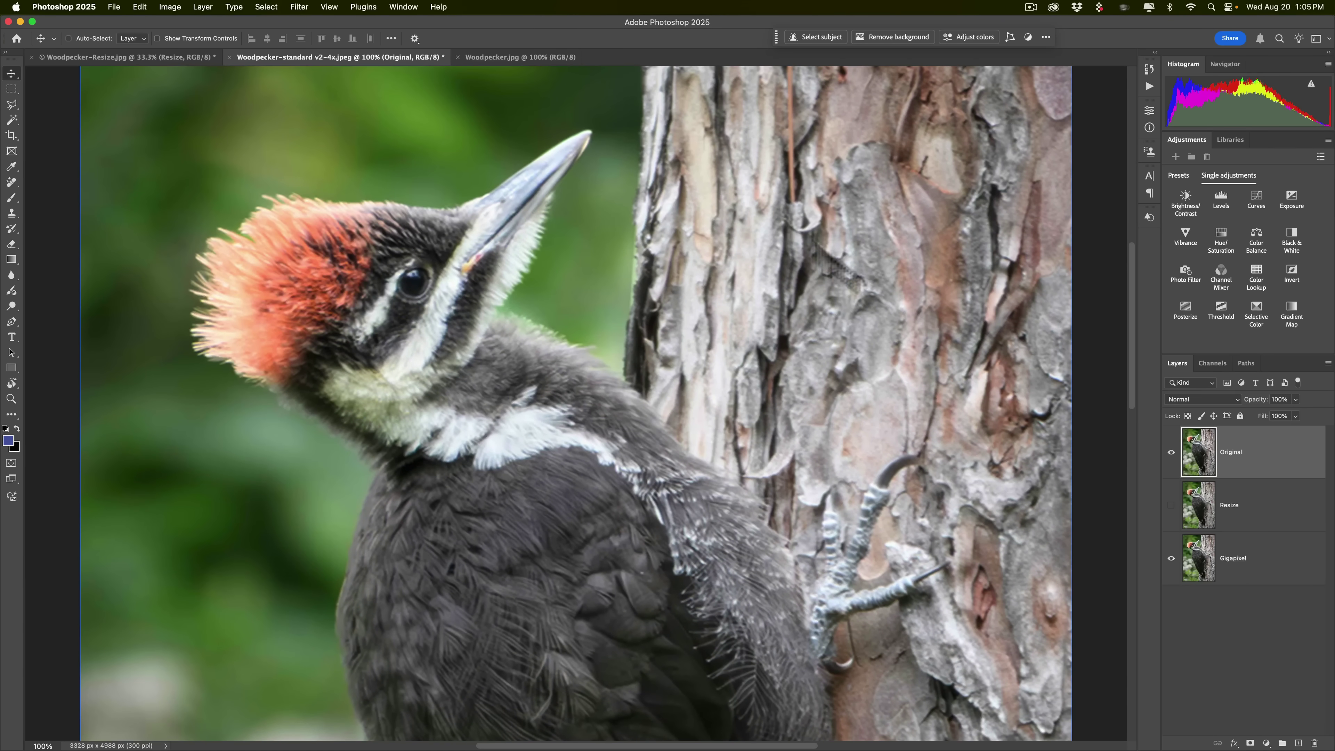
pyautogui.click(1171, 505)
pyautogui.click(1219, 501)
pyautogui.click(1193, 452)
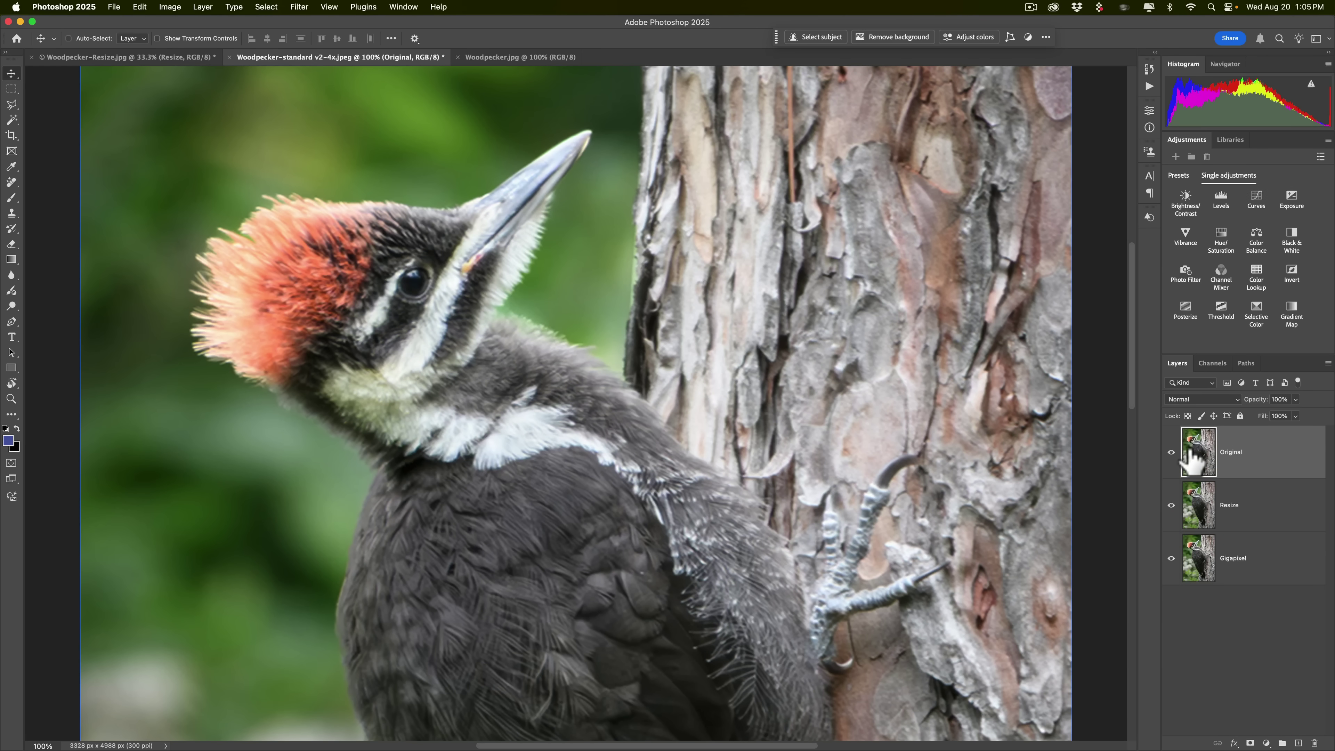
pyautogui.click(1171, 452)
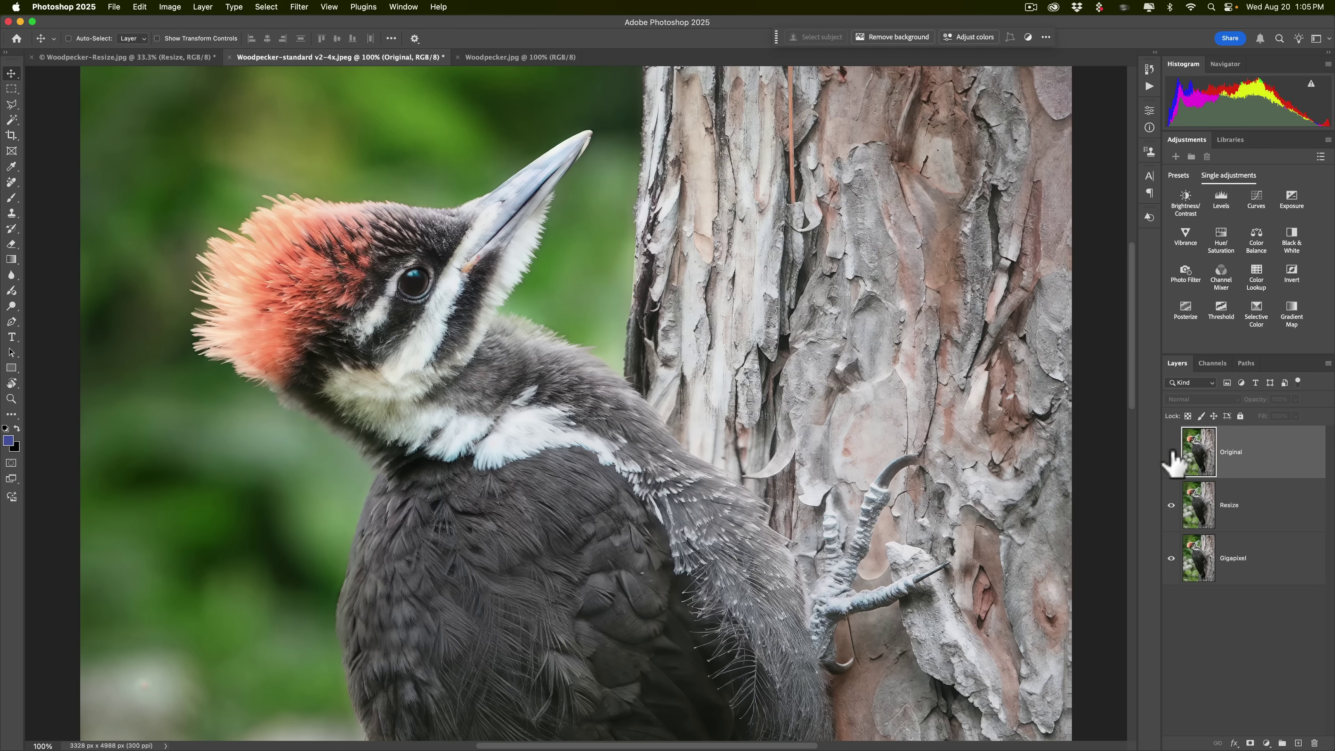
# Step: Toggle the Resize and Original layers to compare, ending with only Gigapixel visible
pyautogui.click(1173, 506)
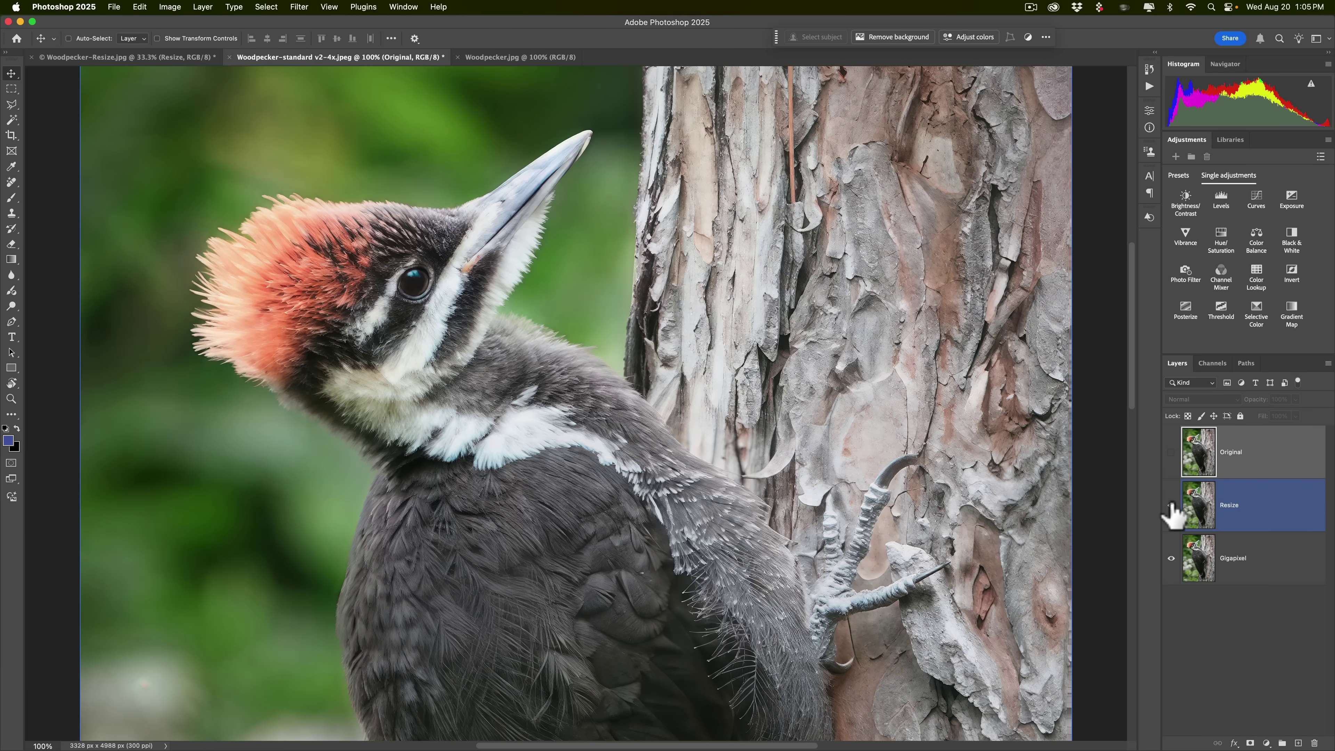
pyautogui.click(1171, 506)
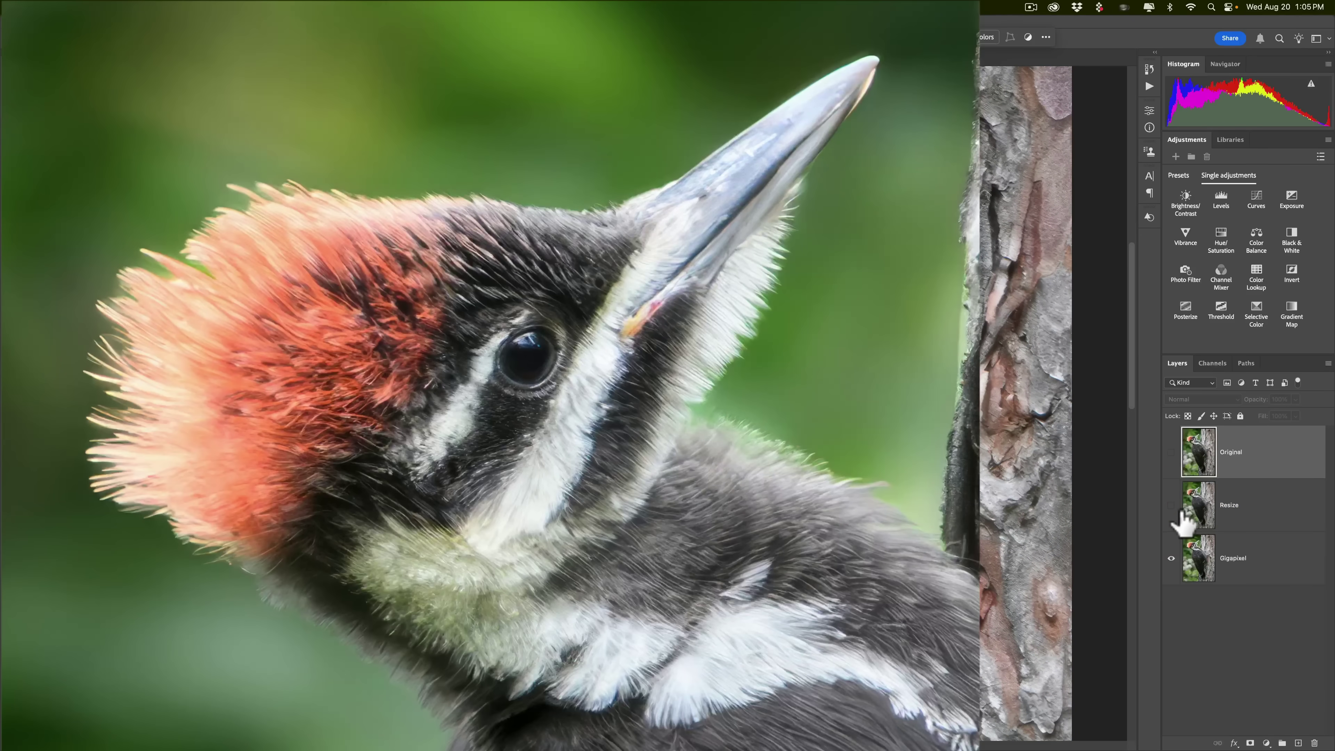
pyautogui.click(1169, 506)
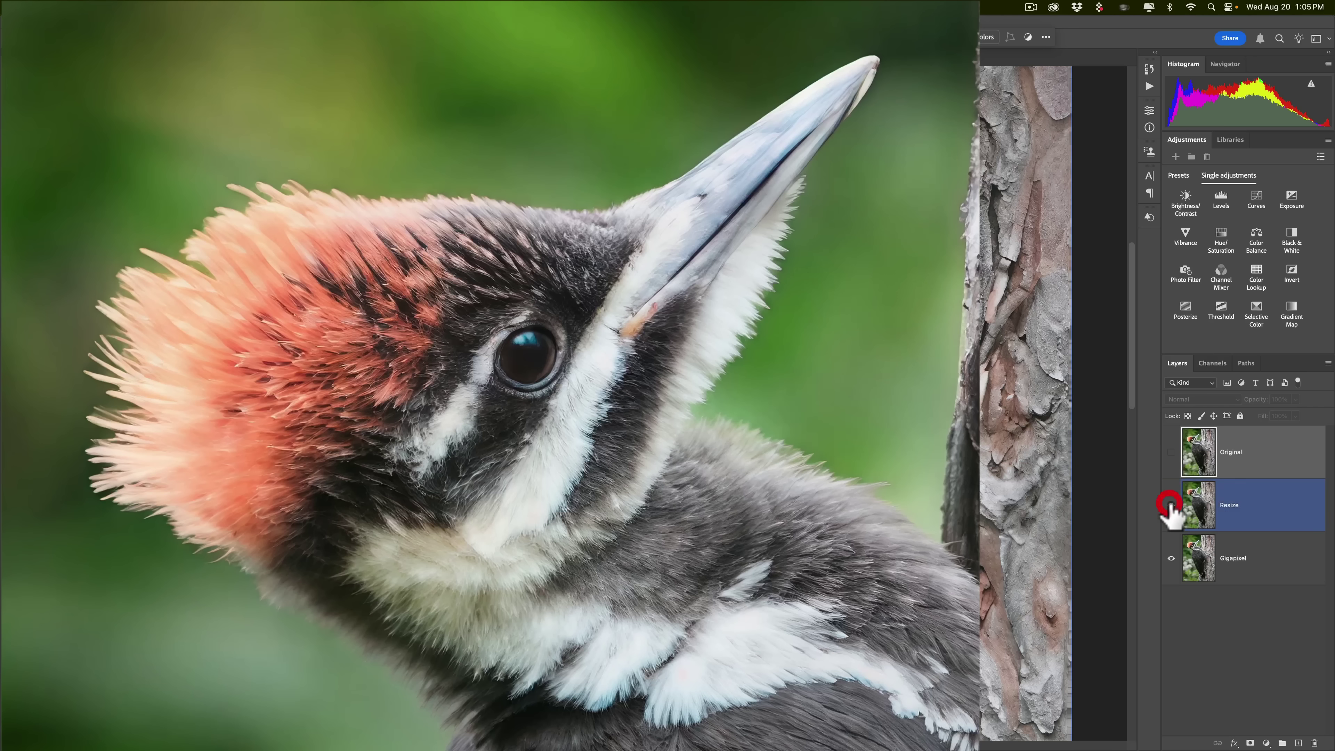
pyautogui.click(1171, 452)
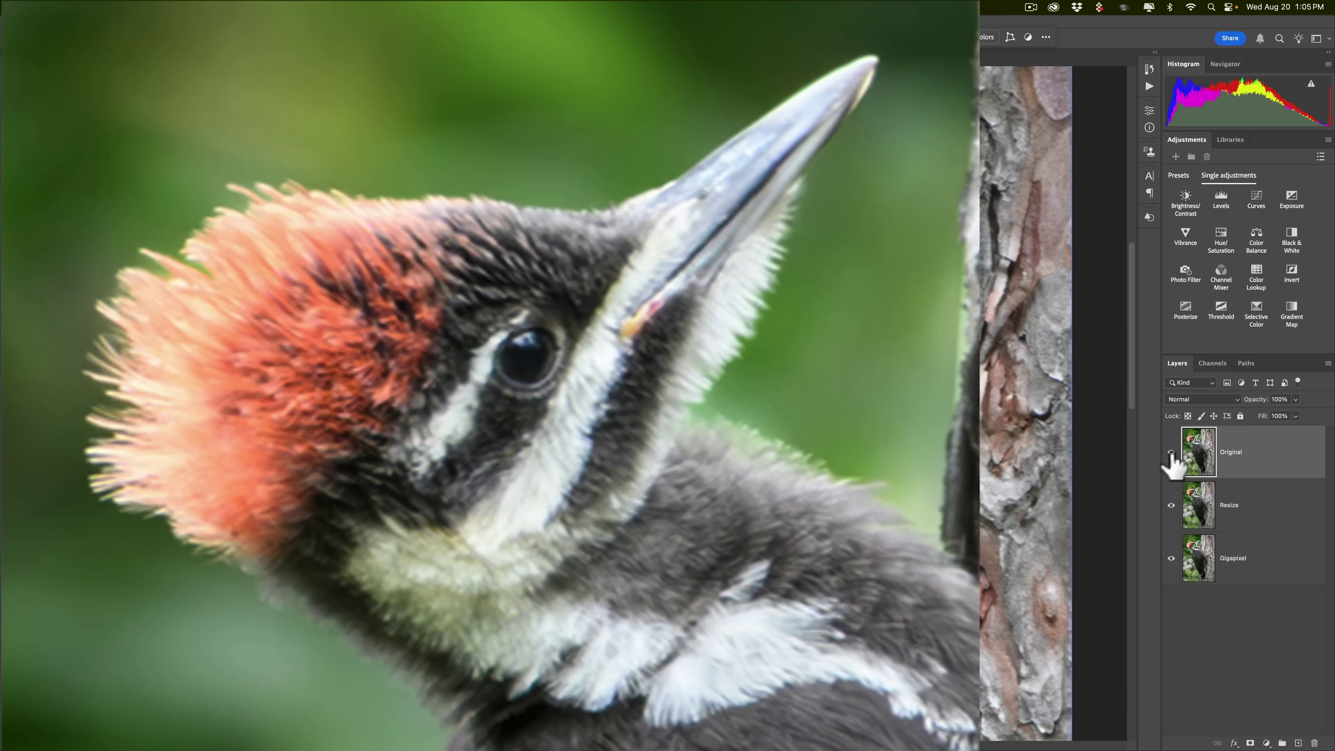
pyautogui.click(1170, 452)
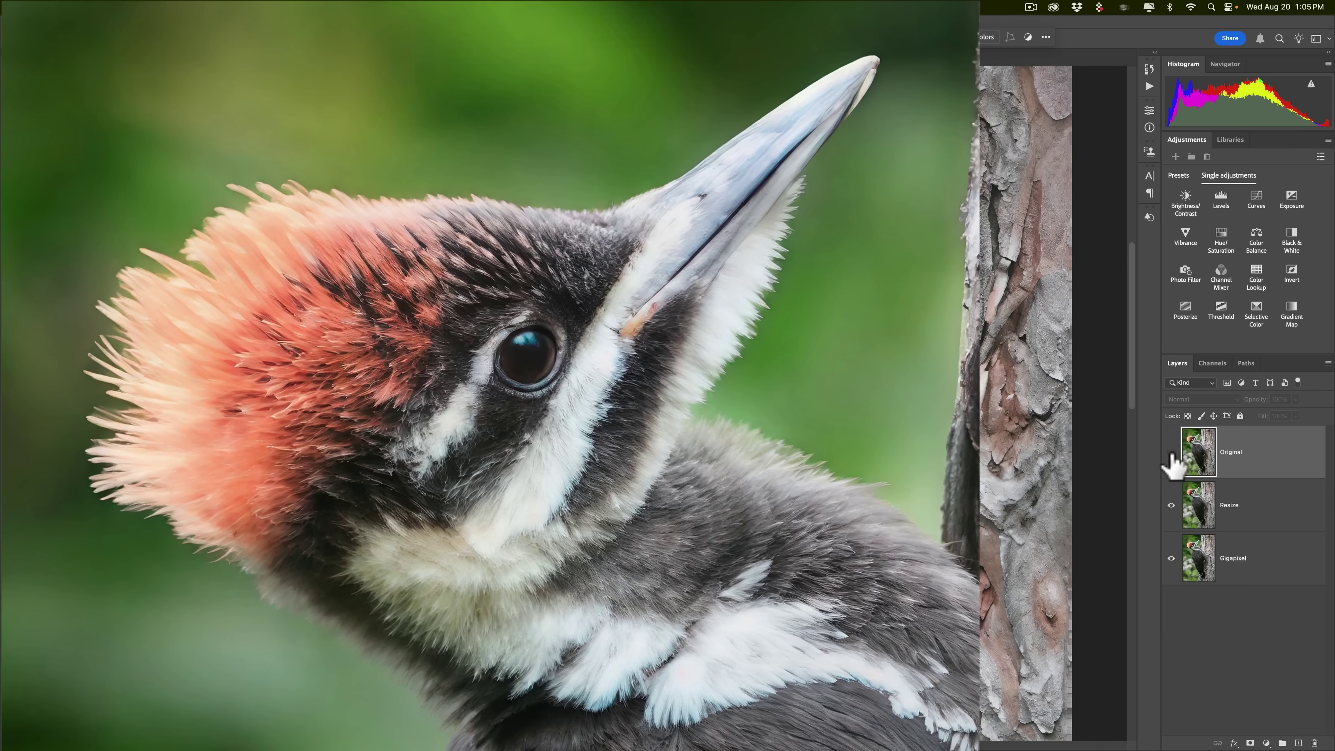
pyautogui.click(1170, 505)
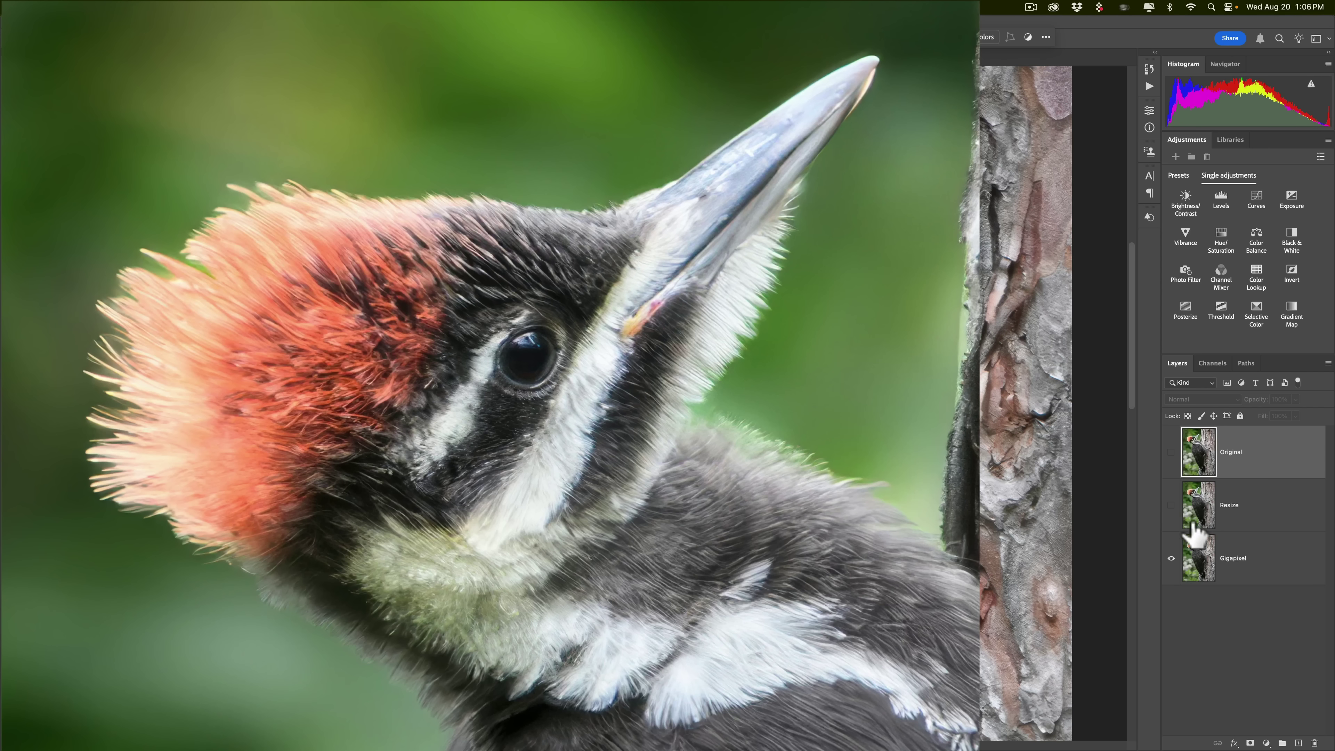
# Step: Show Resize above Gigapixel, then toggle Original on and off, leaving it hidden
pyautogui.click(1194, 555)
pyautogui.keyDown('super'); pyautogui.click(1172, 540); pyautogui.keyUp('super')
pyautogui.click(1170, 506)
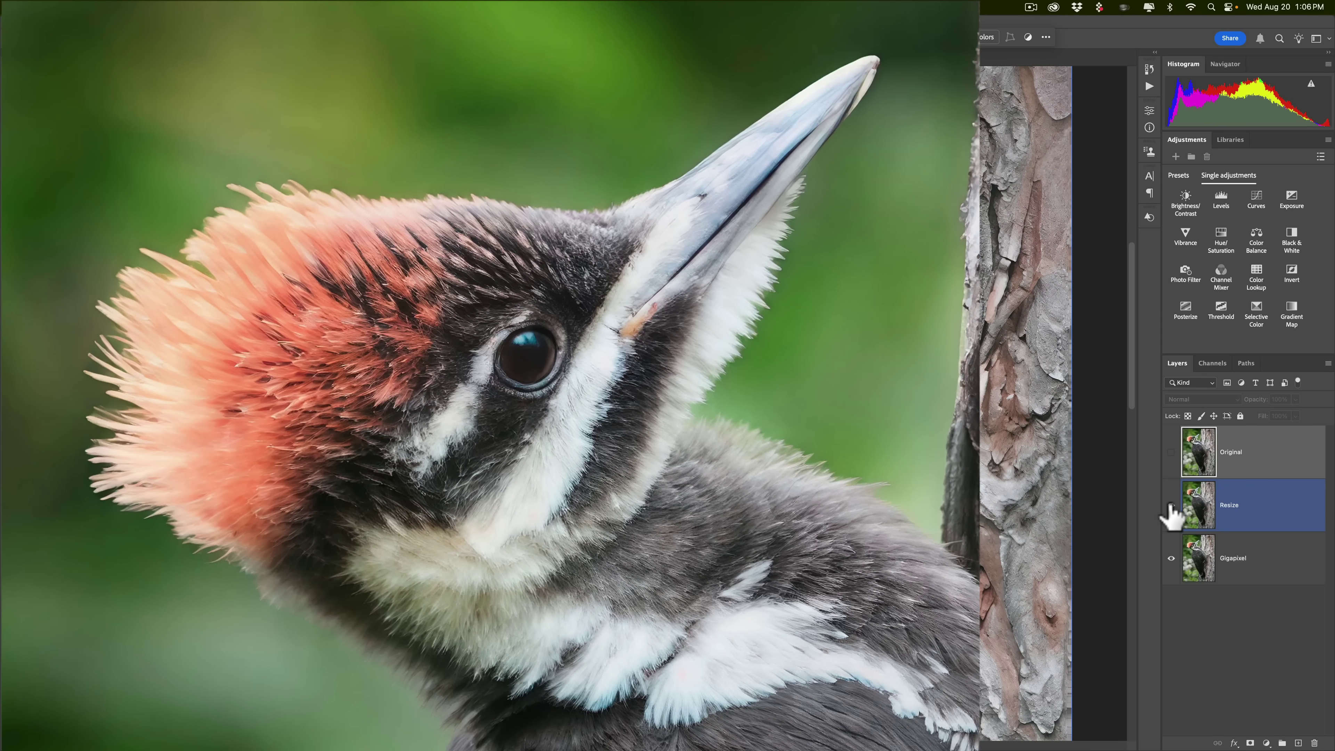
pyautogui.click(1171, 453)
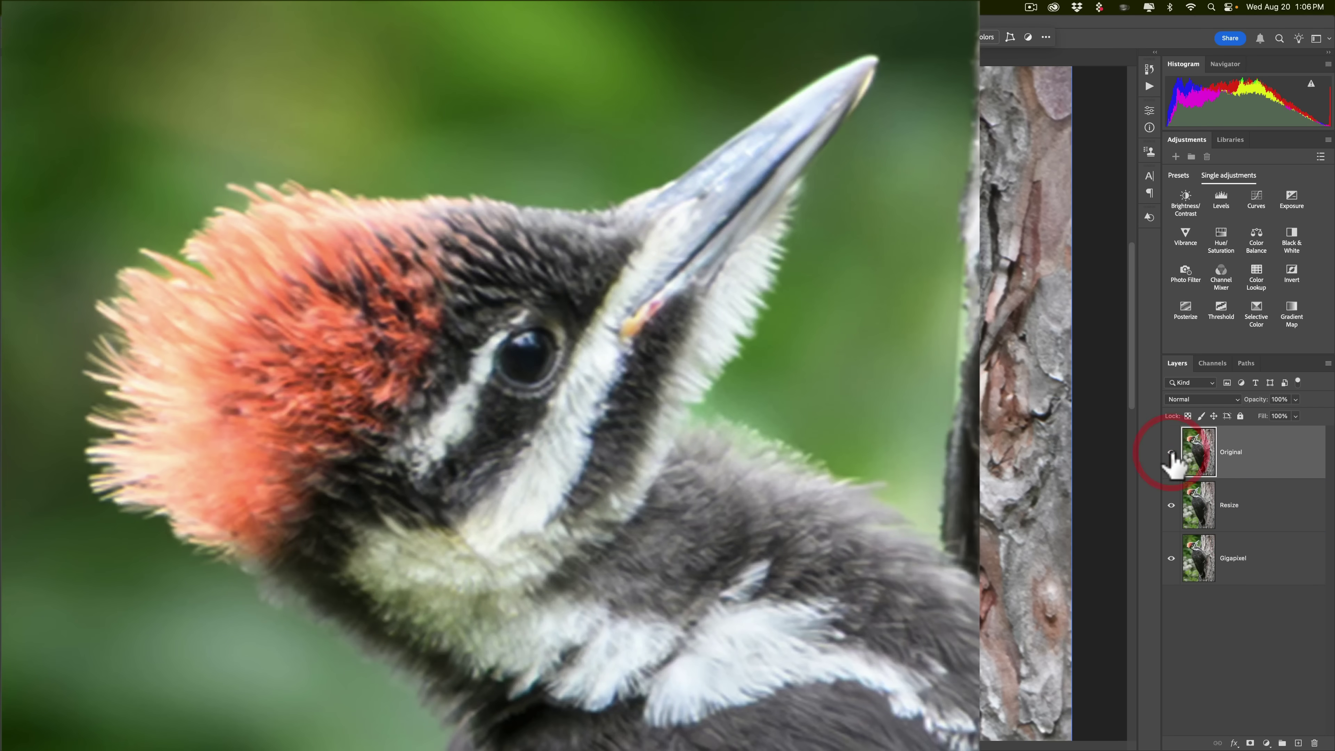
pyautogui.click(1171, 452)
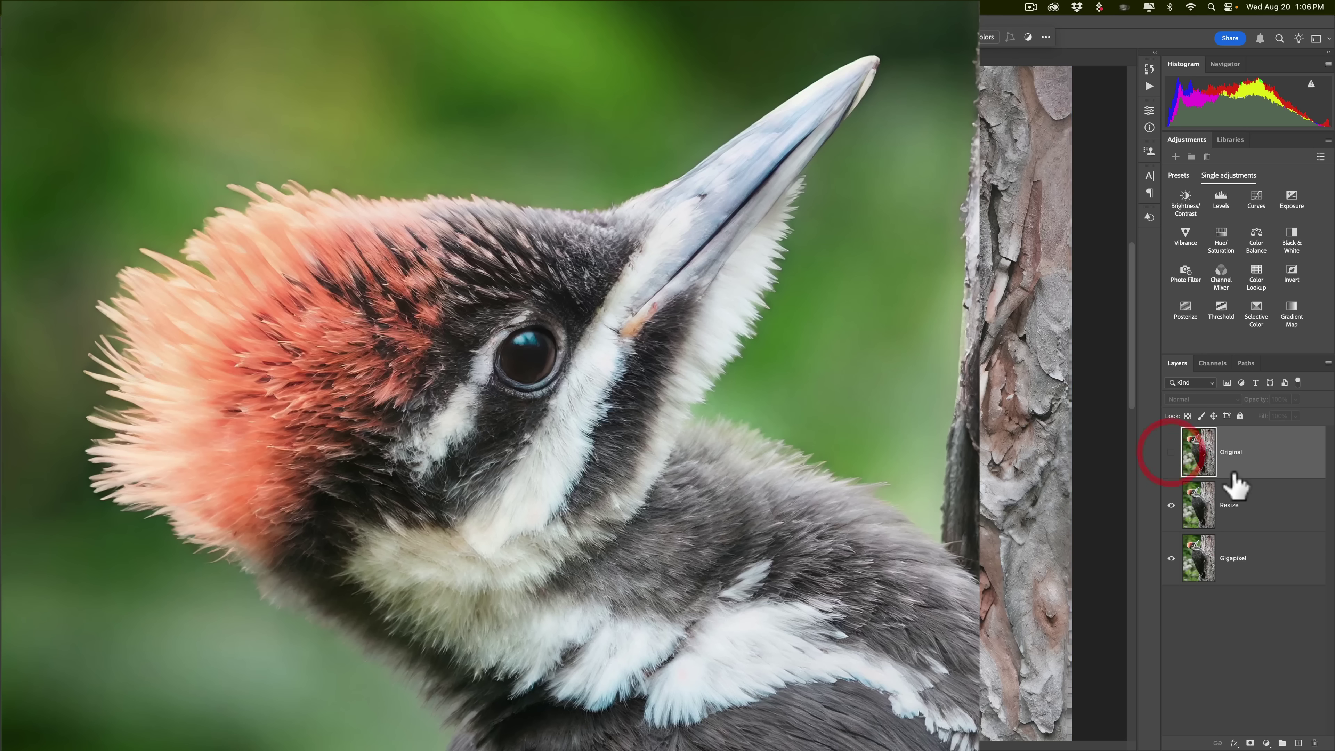